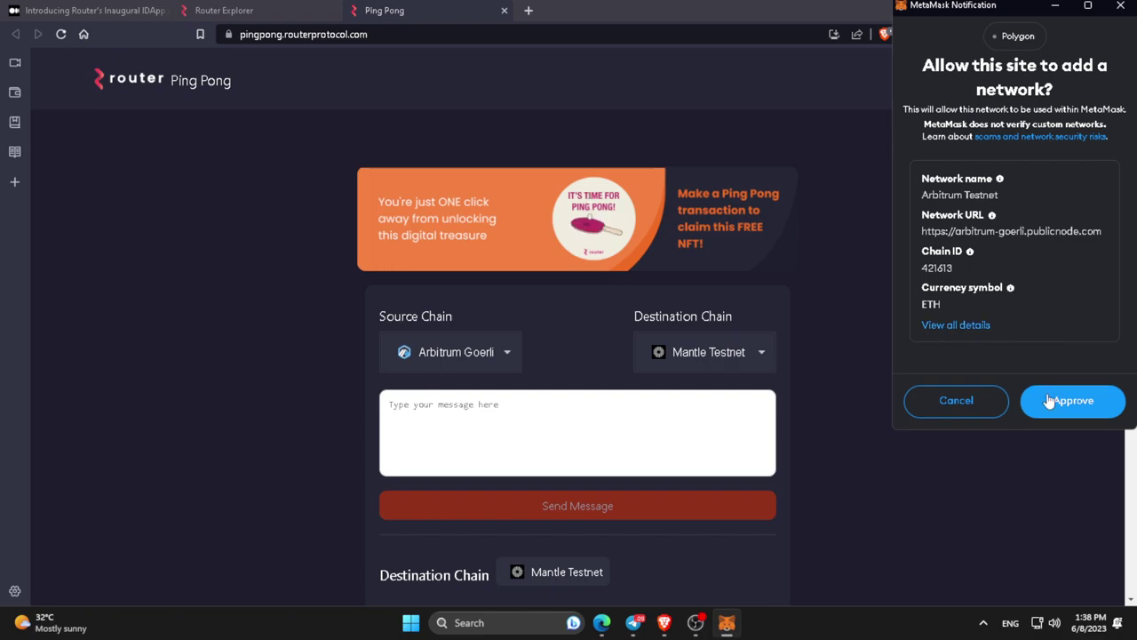
Step: Approve adding the Arbitrum Testnet network to MetaMask and switching to it for the Ping Pong site
{"action": "left_click", "coordinate": [1051, 402]}
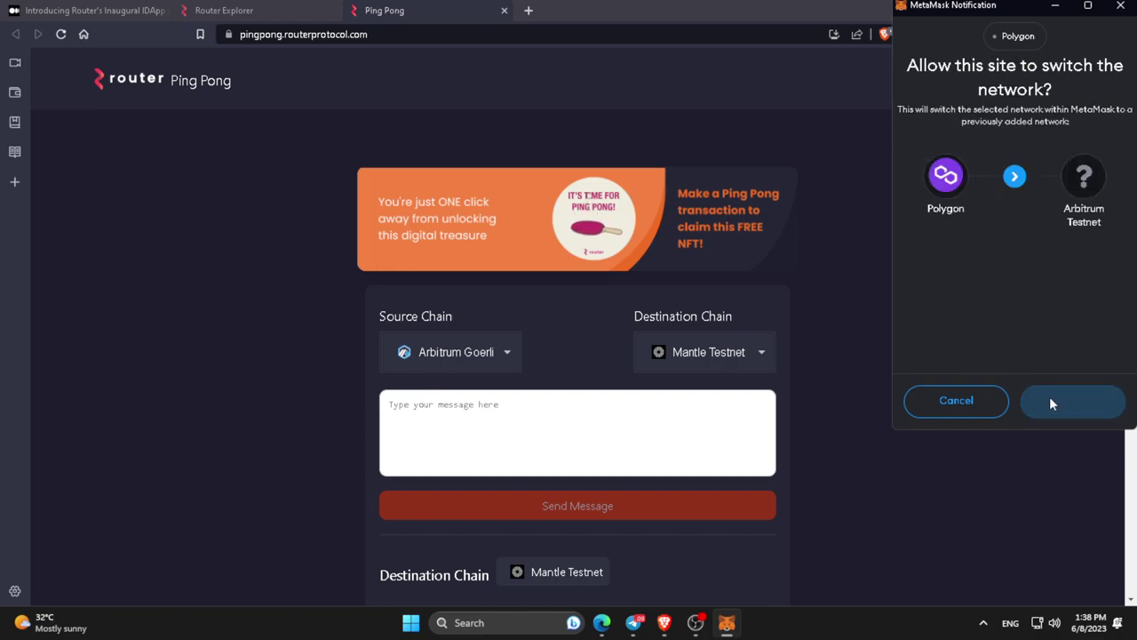
{"action": "left_click", "coordinate": [467, 355]}
{"action": "left_click", "coordinate": [561, 358]}
Step: Review the Ping Pong page's message, destination chain and acknowledgement chain sections
{"action": "scroll", "coordinate": [577, 373], "scroll_direction": "down", "scroll_amount": 2}
{"action": "scroll", "coordinate": [586, 413], "scroll_direction": "down", "scroll_amount": 1}
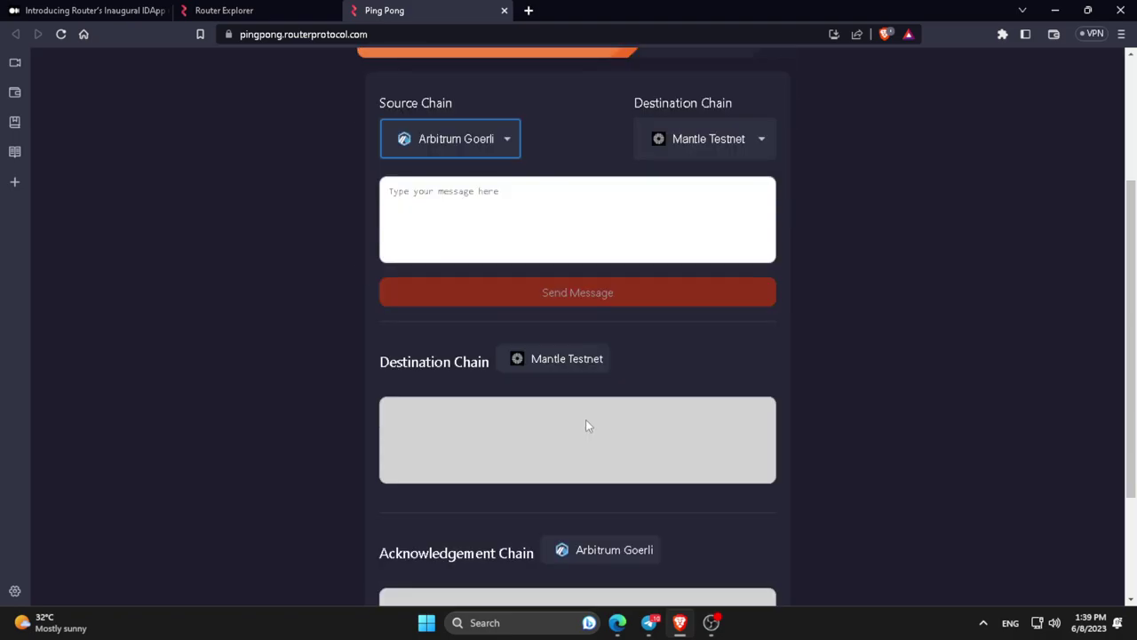
{"action": "scroll", "coordinate": [589, 424], "scroll_direction": "down", "scroll_amount": 2}
{"action": "scroll", "coordinate": [551, 421], "scroll_direction": "up", "scroll_amount": 1}
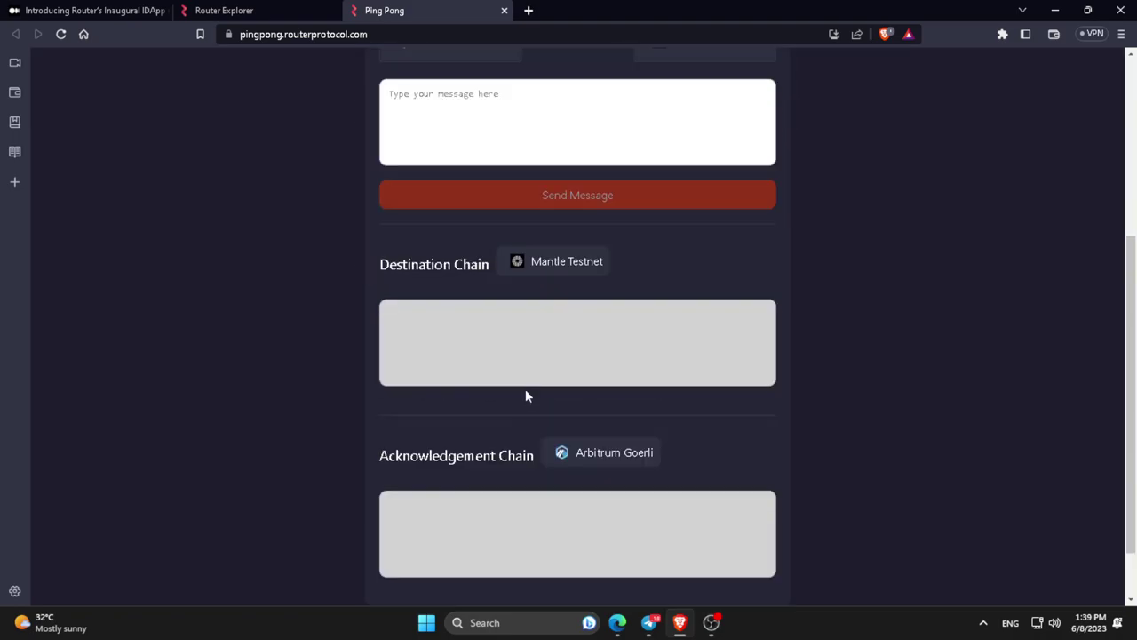
{"action": "scroll", "coordinate": [542, 366], "scroll_direction": "up", "scroll_amount": 3}
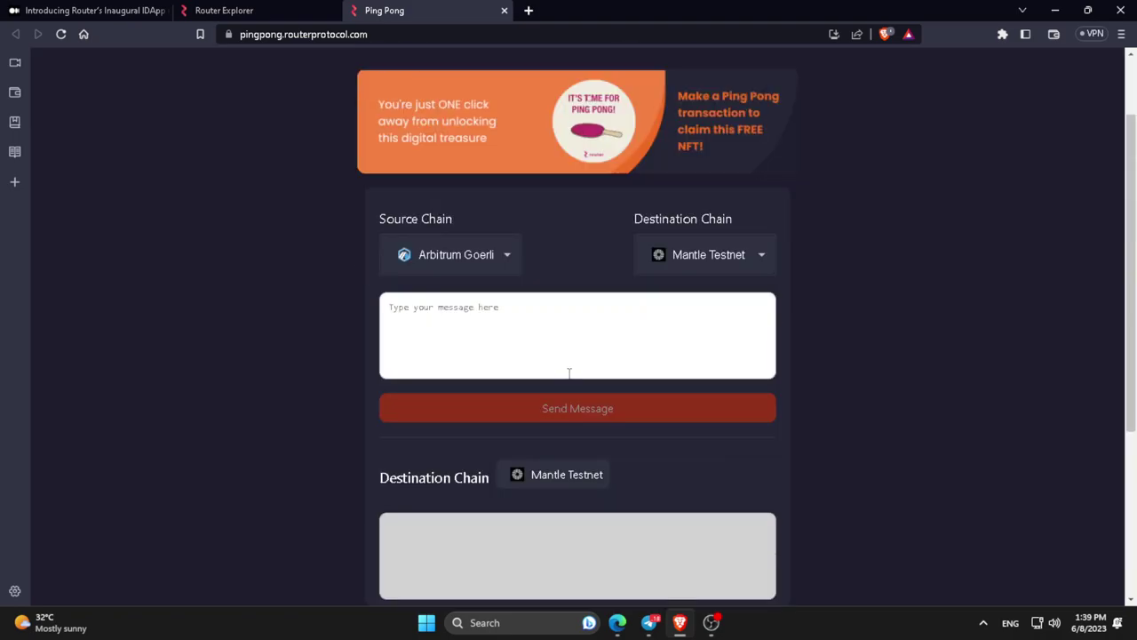
{"action": "left_click", "coordinate": [669, 266]}
{"action": "left_click", "coordinate": [669, 254]}
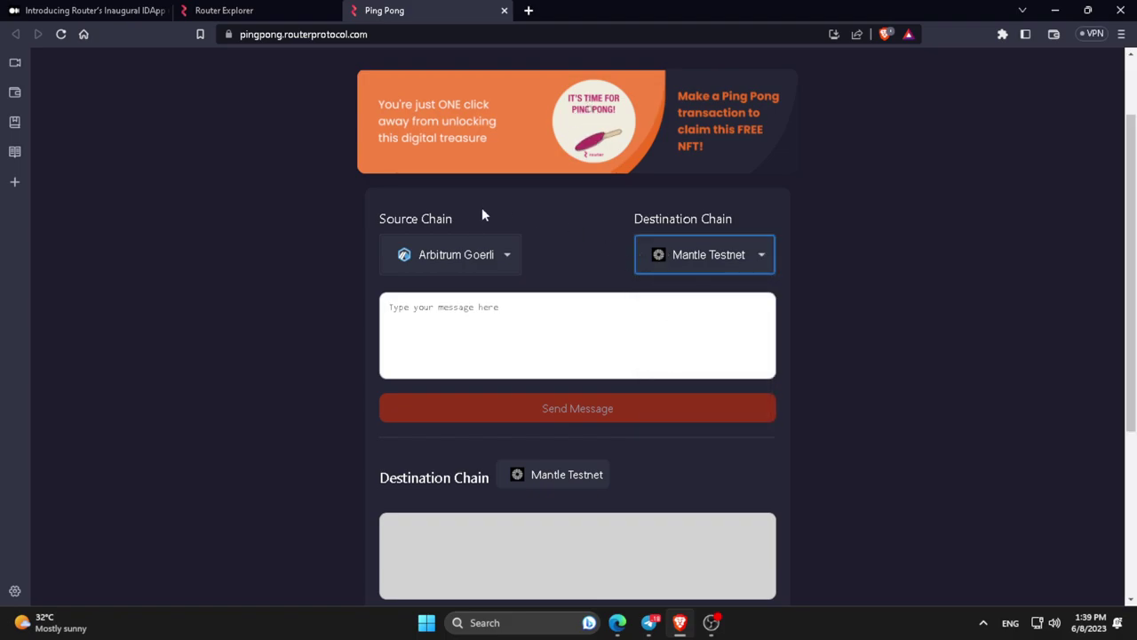
Step: Find the testnet faucet links under the Important notes of the Ping Pong article
{"action": "left_click", "coordinate": [278, 9]}
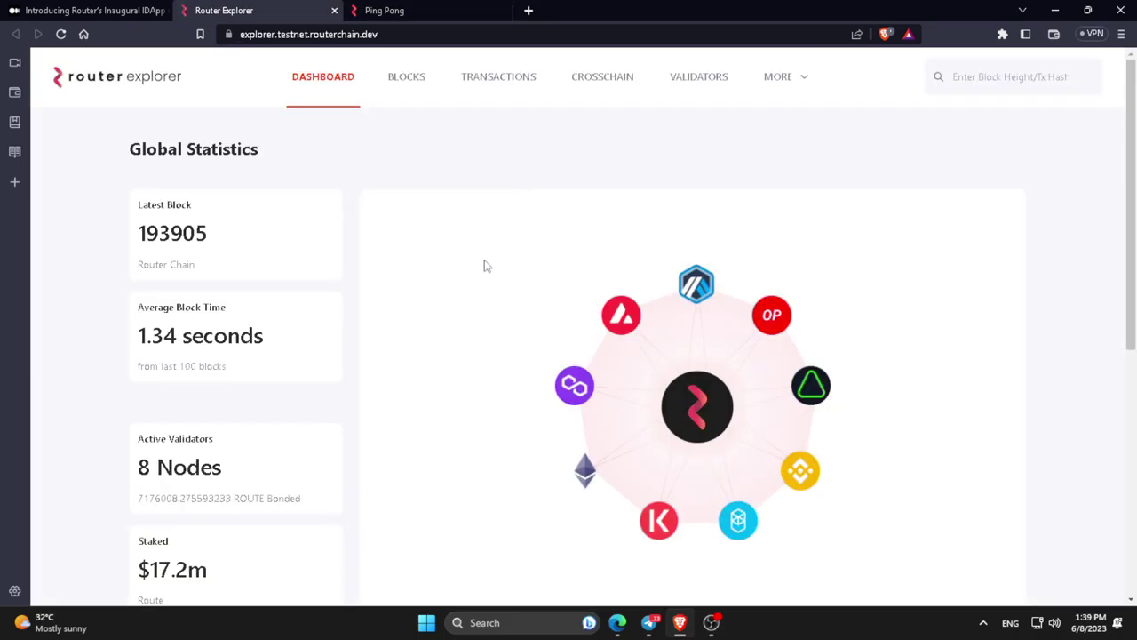
{"action": "left_click", "coordinate": [89, 9]}
{"action": "scroll", "coordinate": [473, 340], "scroll_direction": "up", "scroll_amount": 15}
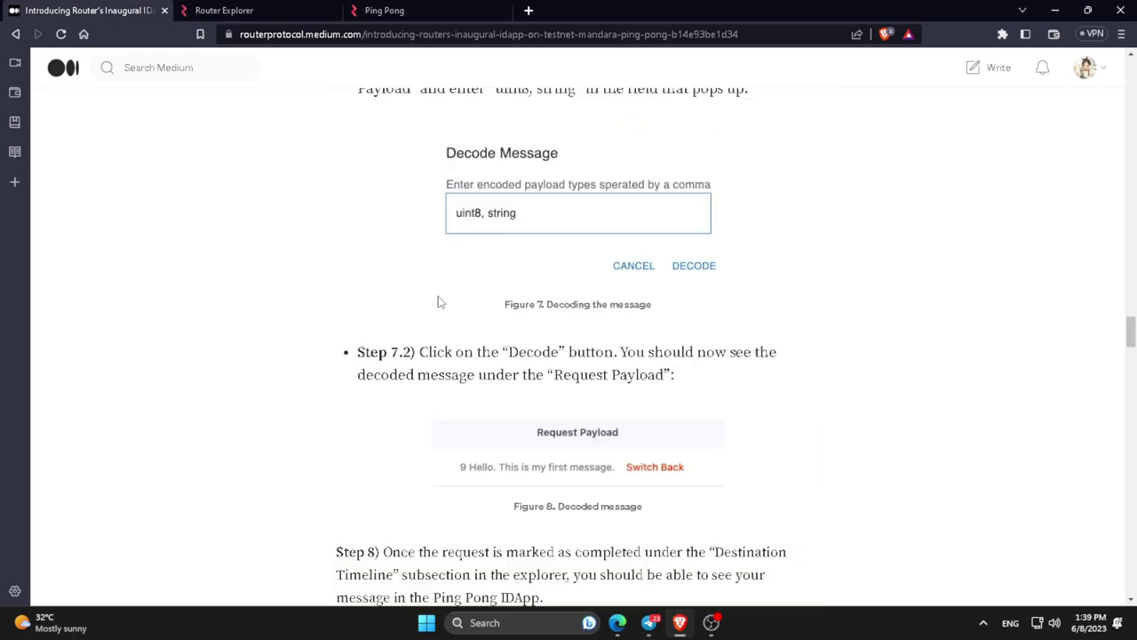
{"action": "scroll", "coordinate": [472, 340], "scroll_direction": "up", "scroll_amount": 15}
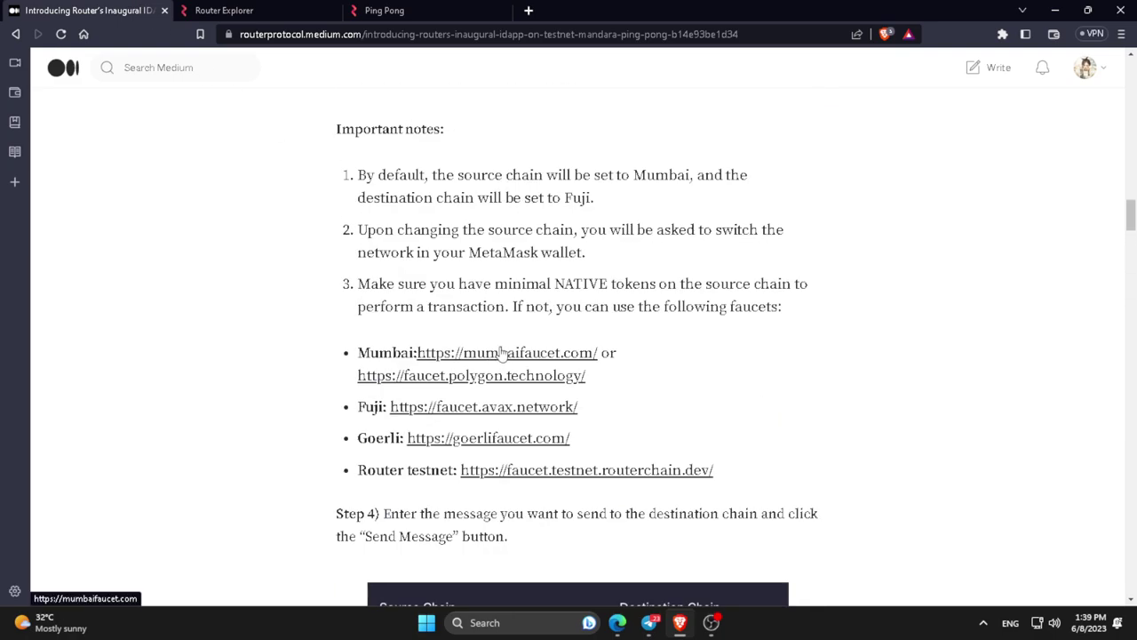
{"action": "right_click", "coordinate": [509, 373]}
{"action": "left_click", "coordinate": [577, 299]}
{"action": "scroll", "coordinate": [578, 299], "scroll_direction": "up", "scroll_amount": 1}
Step: Set the Ping Pong source chain to Mumbai Testnet and approve the network request in MetaMask
{"action": "left_click", "coordinate": [385, 10]}
{"action": "left_click", "coordinate": [505, 254]}
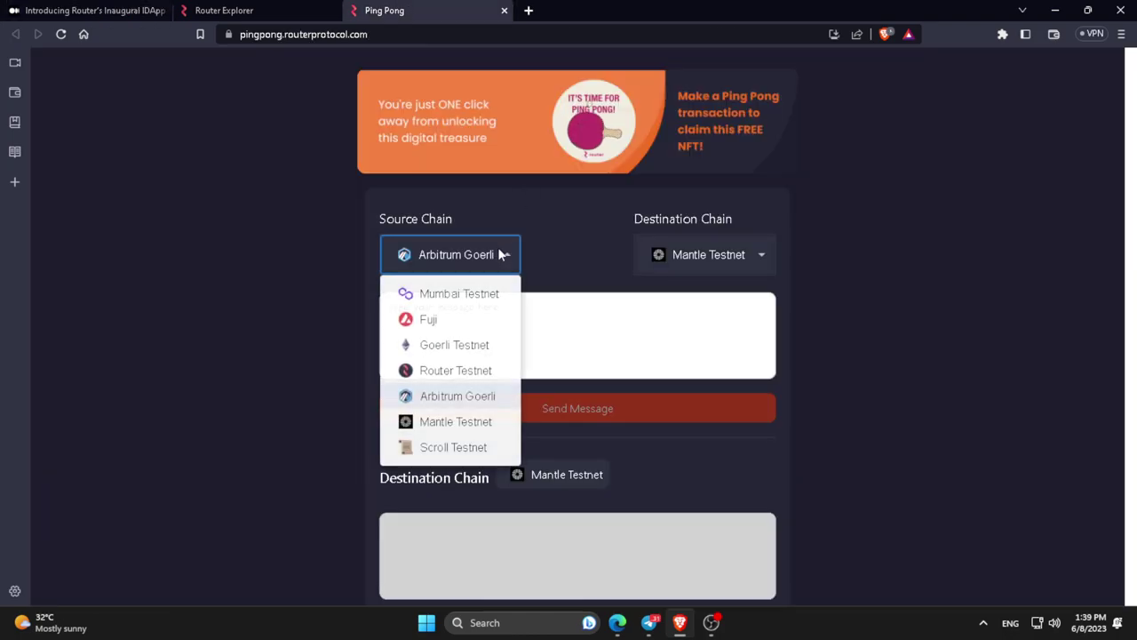
{"action": "left_click", "coordinate": [467, 294]}
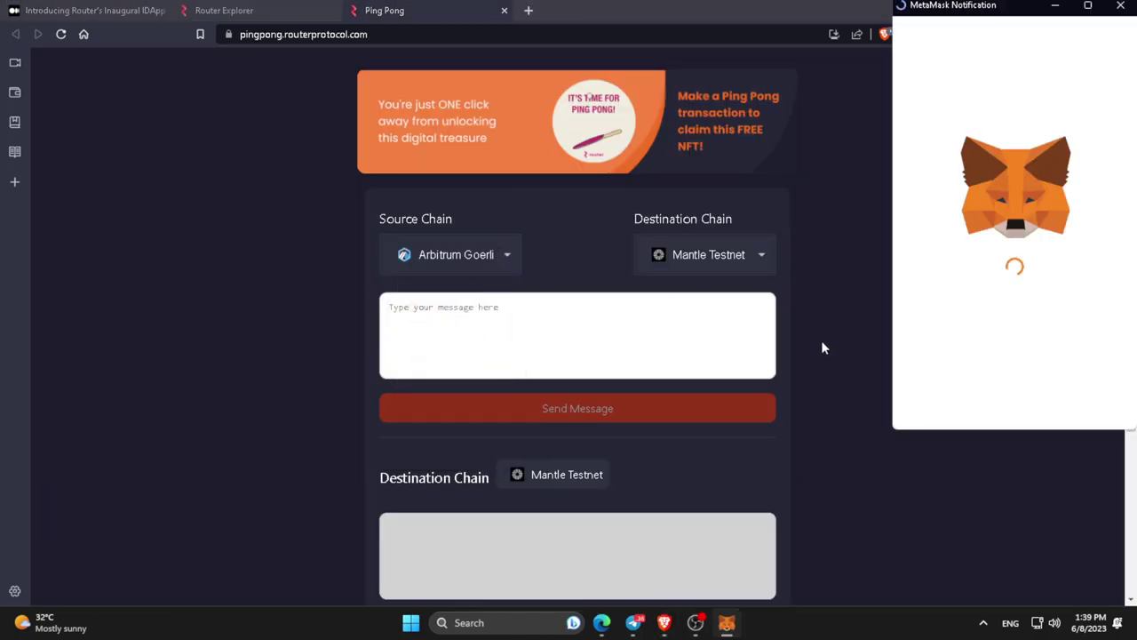
{"action": "left_click", "coordinate": [1066, 401]}
{"action": "left_click", "coordinate": [1066, 402]}
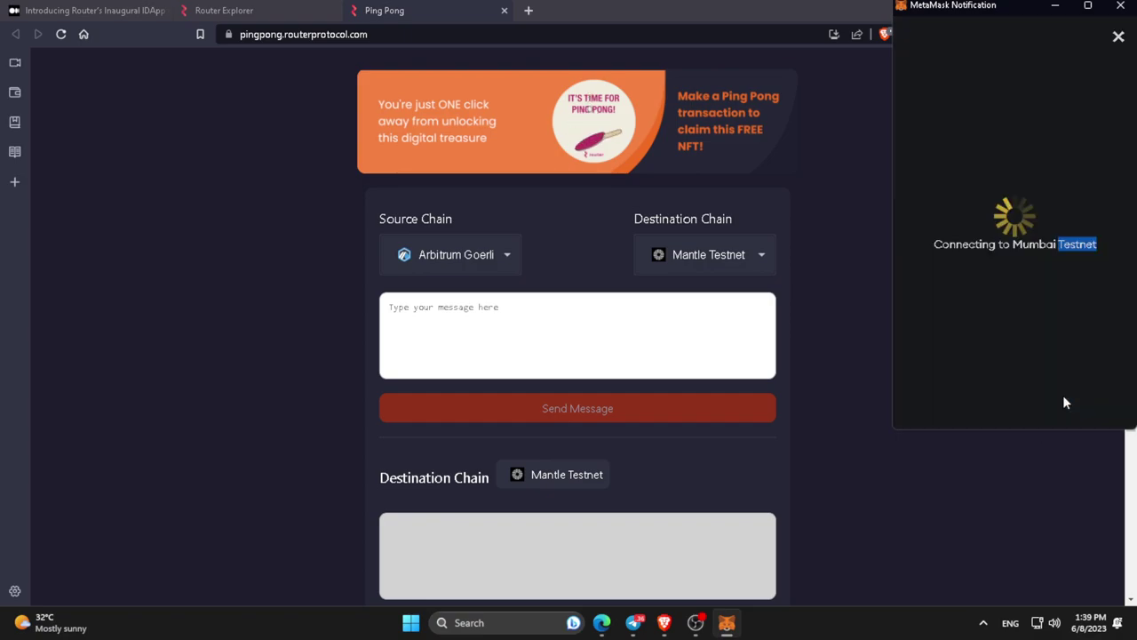
Step: Open the article's two Mumbai faucet links, mumbaifaucet.com and faucet.polygon.technology, in new tabs and show the Mumbai Faucet
{"action": "left_click", "coordinate": [98, 10]}
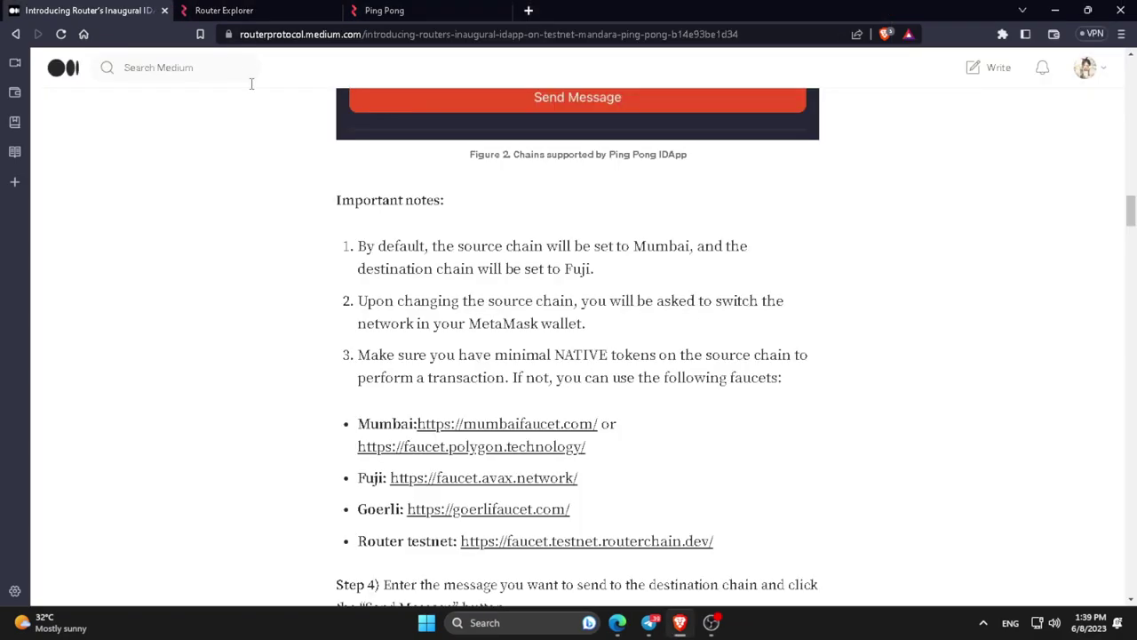
{"action": "right_click", "coordinate": [438, 427]}
{"action": "left_click", "coordinate": [493, 251]}
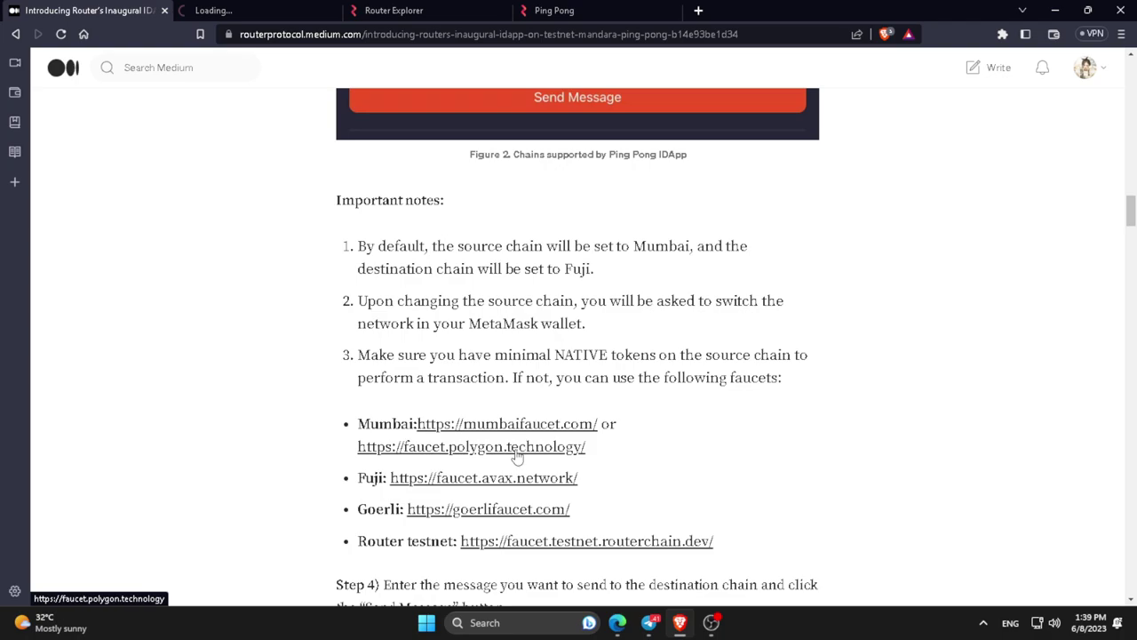
{"action": "right_click", "coordinate": [515, 451]}
{"action": "left_click", "coordinate": [586, 279]}
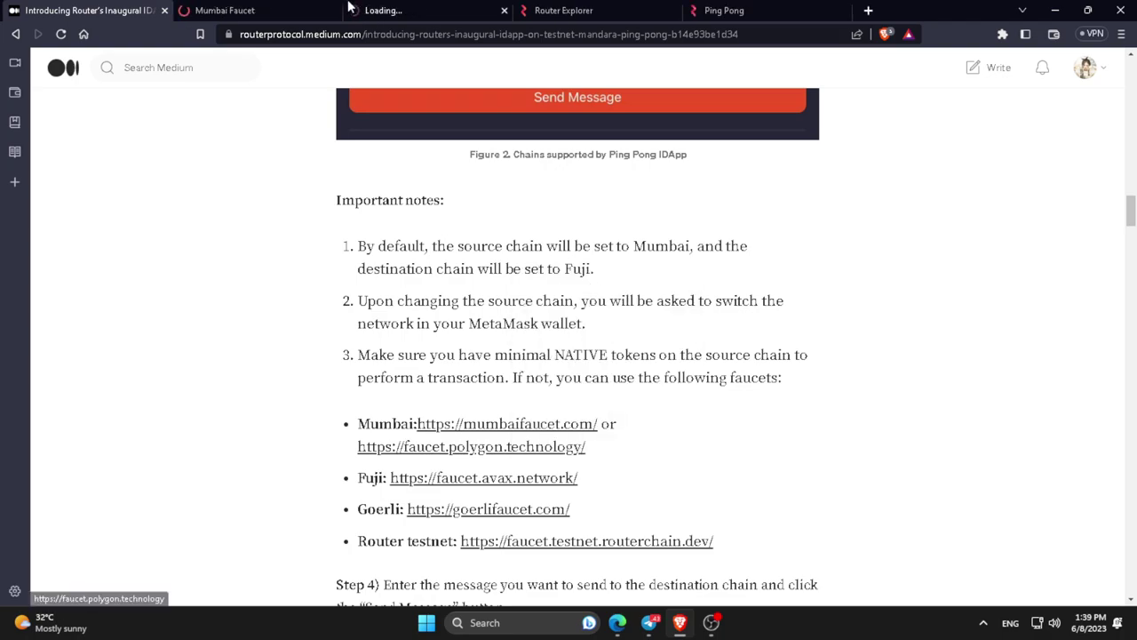
{"action": "key", "text": "ctrl+Tab"}
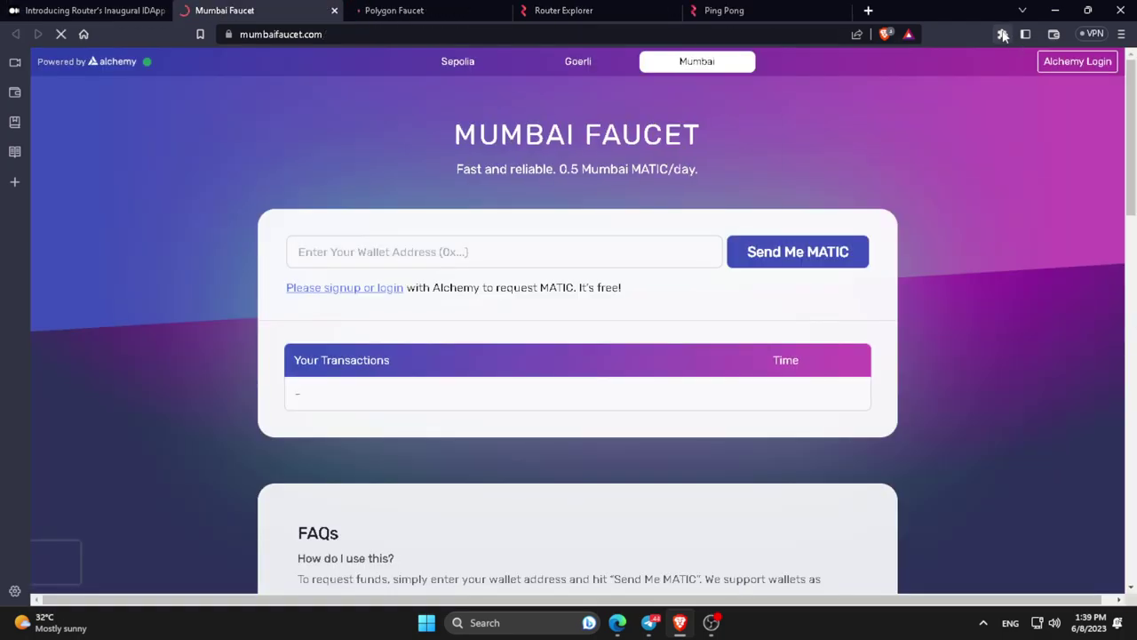
Step: Copy the wallet address from the MetaMask extension and open the Mumbai Faucet's Alchemy login page
{"action": "left_click", "coordinate": [1002, 33]}
{"action": "left_click", "coordinate": [892, 138]}
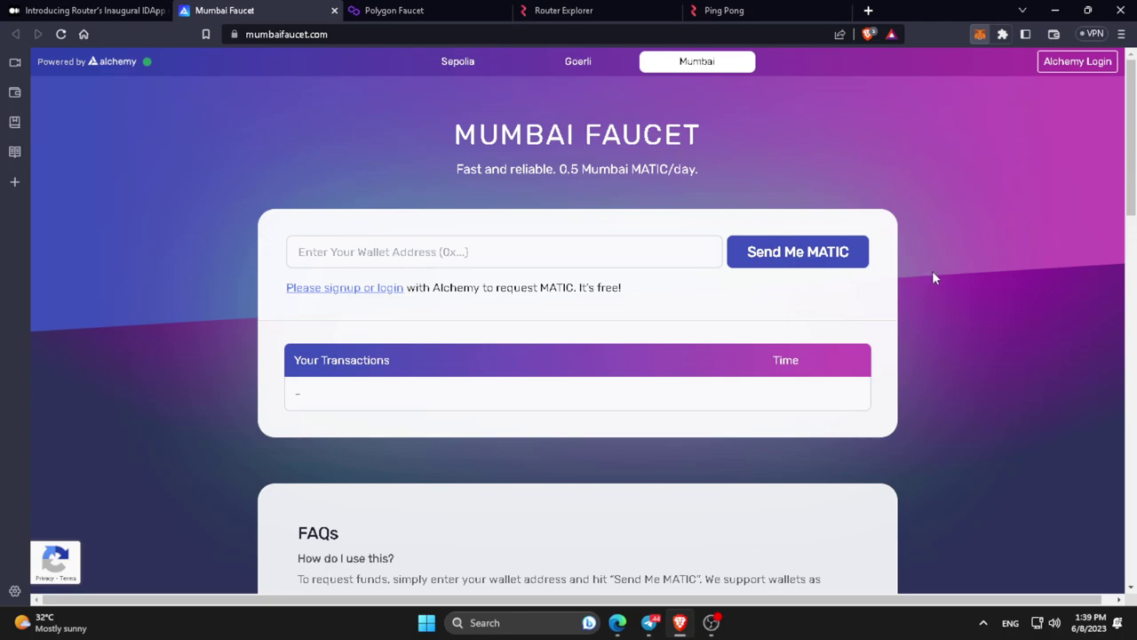
{"action": "left_click", "coordinate": [1055, 124]}
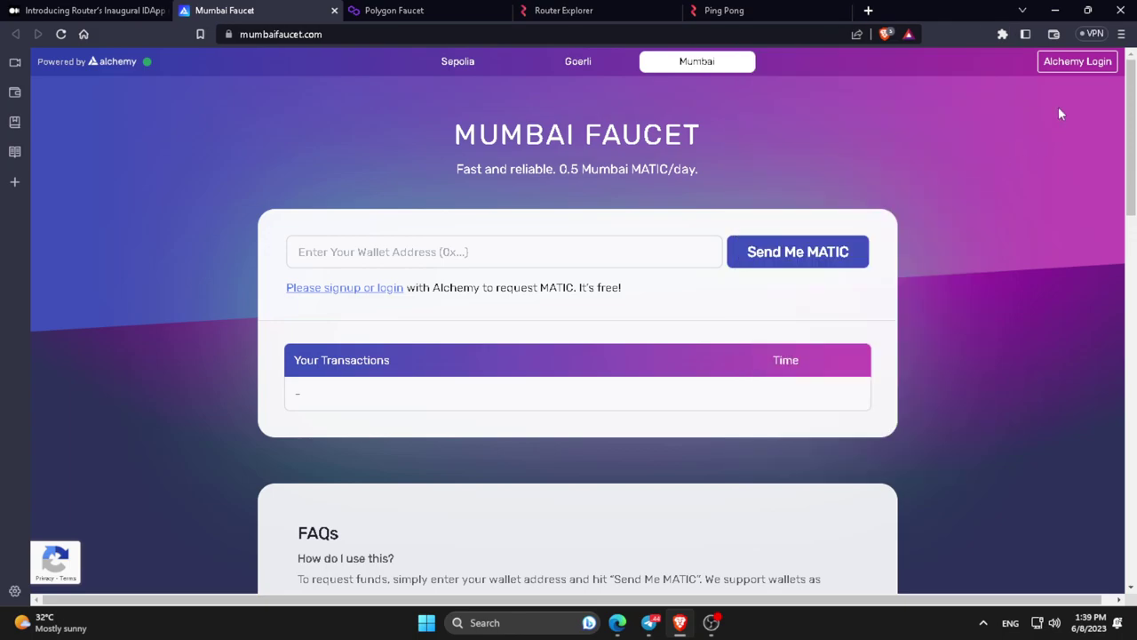
{"action": "left_click", "coordinate": [1076, 70]}
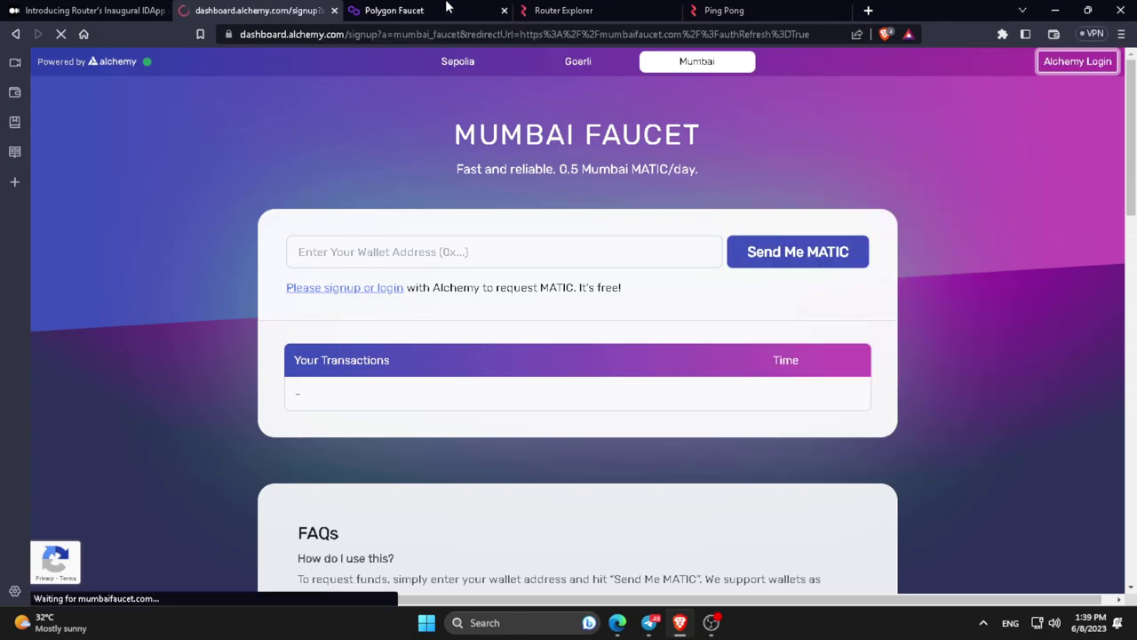
Step: Request MATIC Token on the Mumbai network from the Polygon Faucet using the copied wallet address
{"action": "left_click", "coordinate": [435, 10]}
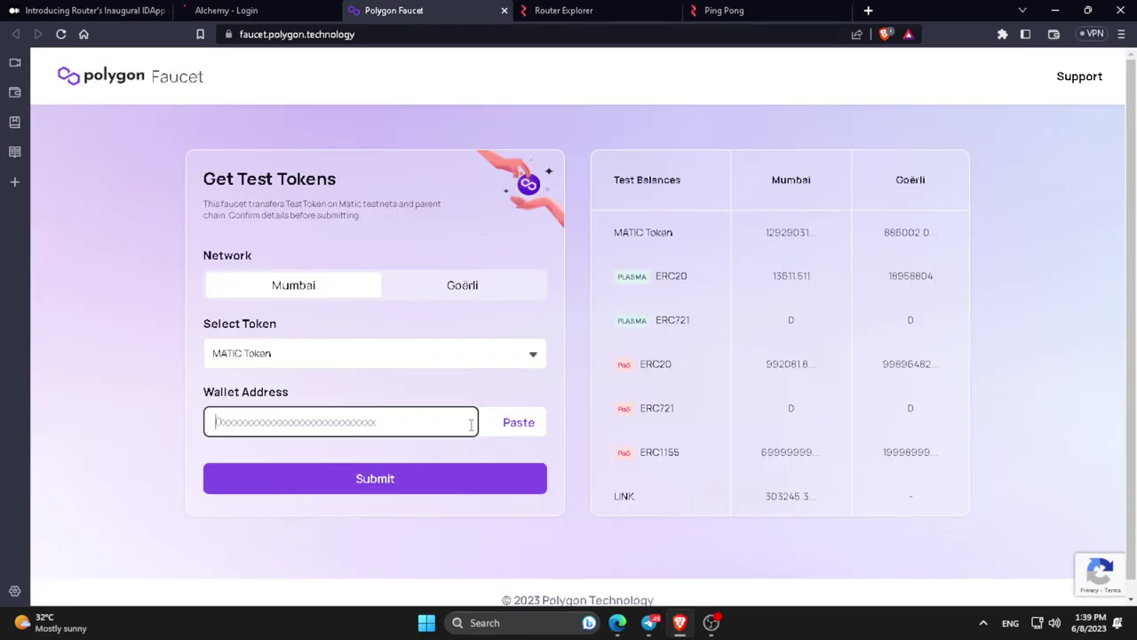
{"action": "left_click", "coordinate": [516, 426]}
{"action": "left_click", "coordinate": [353, 144]}
{"action": "left_click", "coordinate": [382, 472]}
{"action": "left_click", "coordinate": [525, 442]}
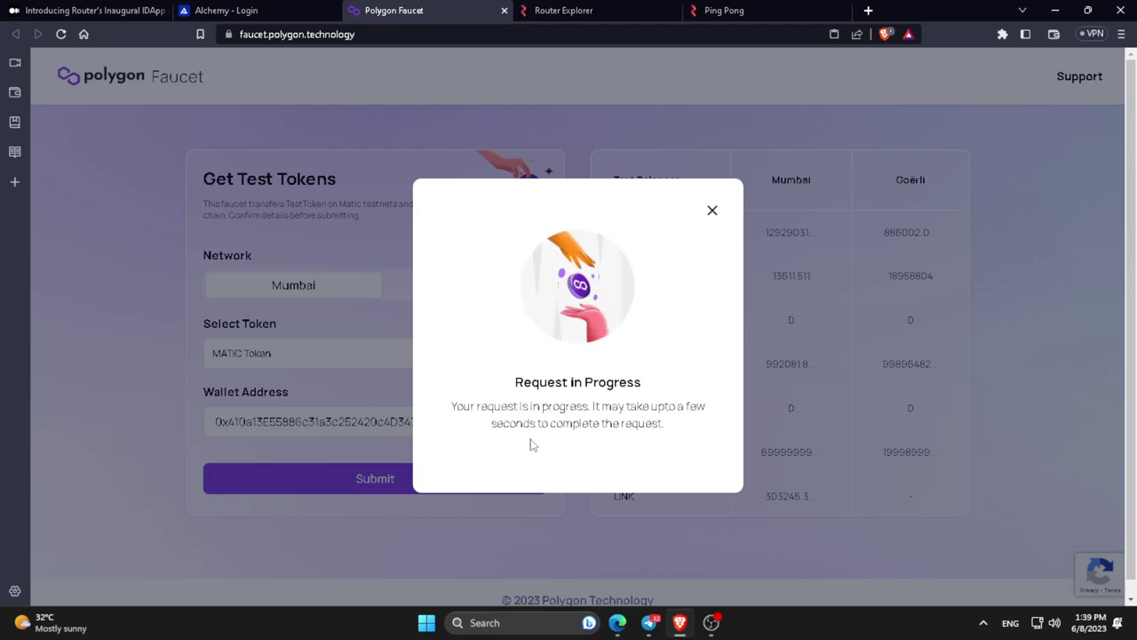
{"action": "left_click", "coordinate": [232, 11]}
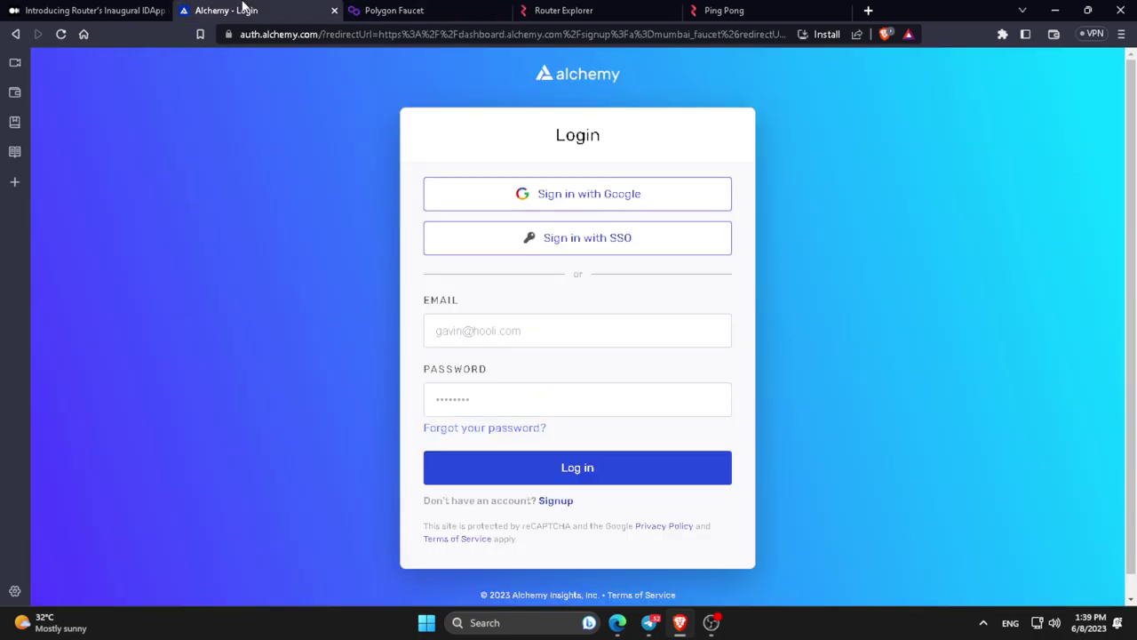
{"action": "left_click", "coordinate": [432, 190]}
{"action": "left_click", "coordinate": [552, 266]}
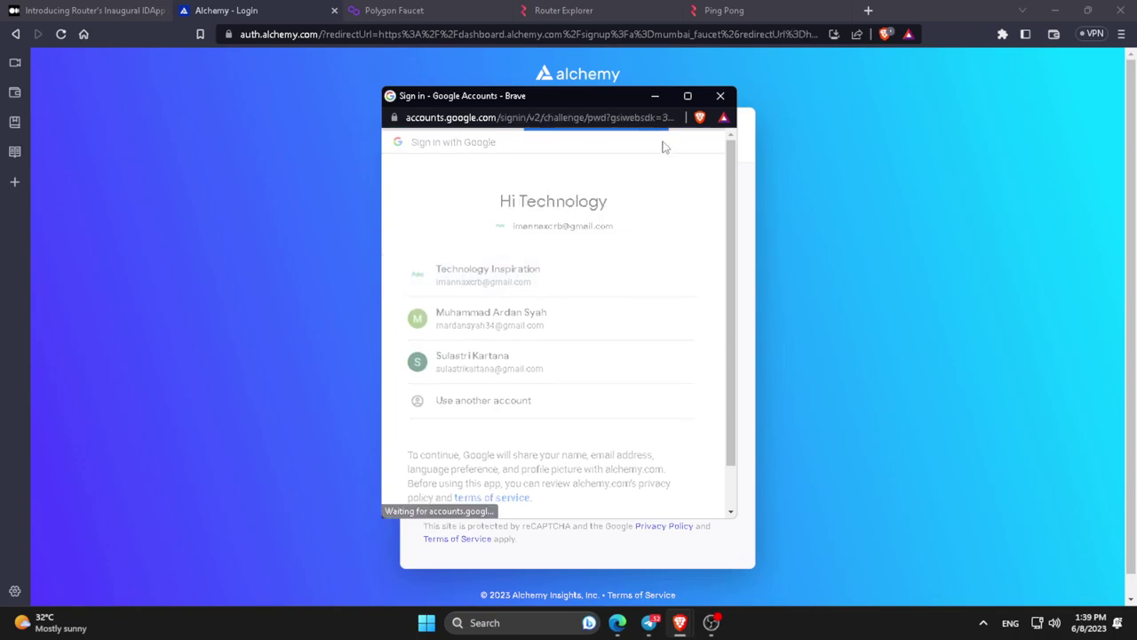
{"action": "left_click", "coordinate": [718, 96]}
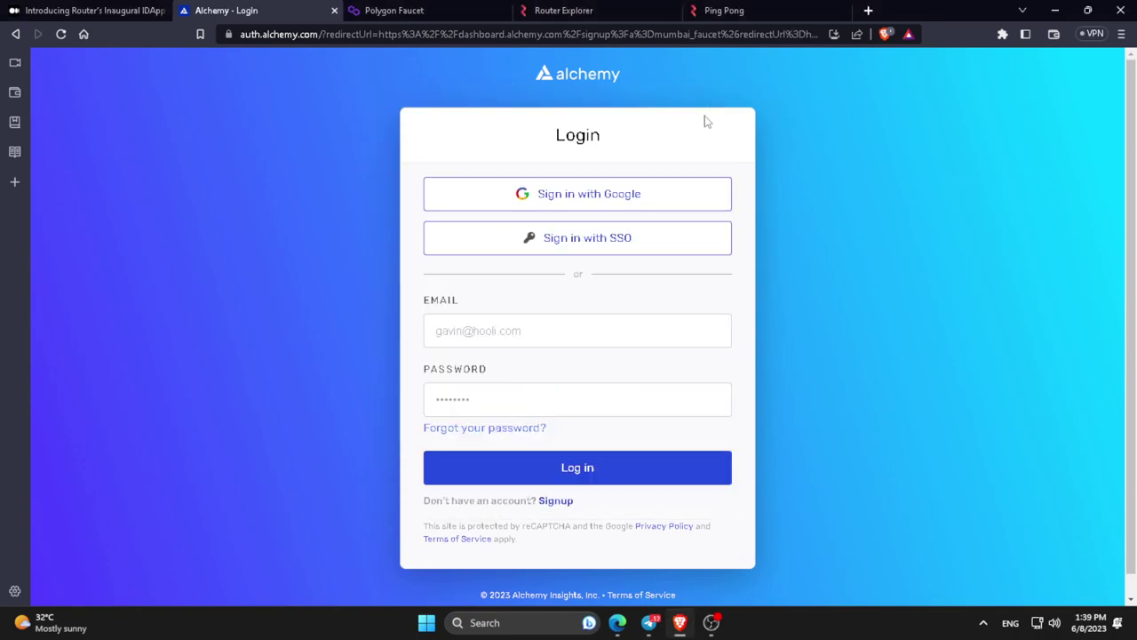
{"action": "left_click", "coordinate": [334, 11]}
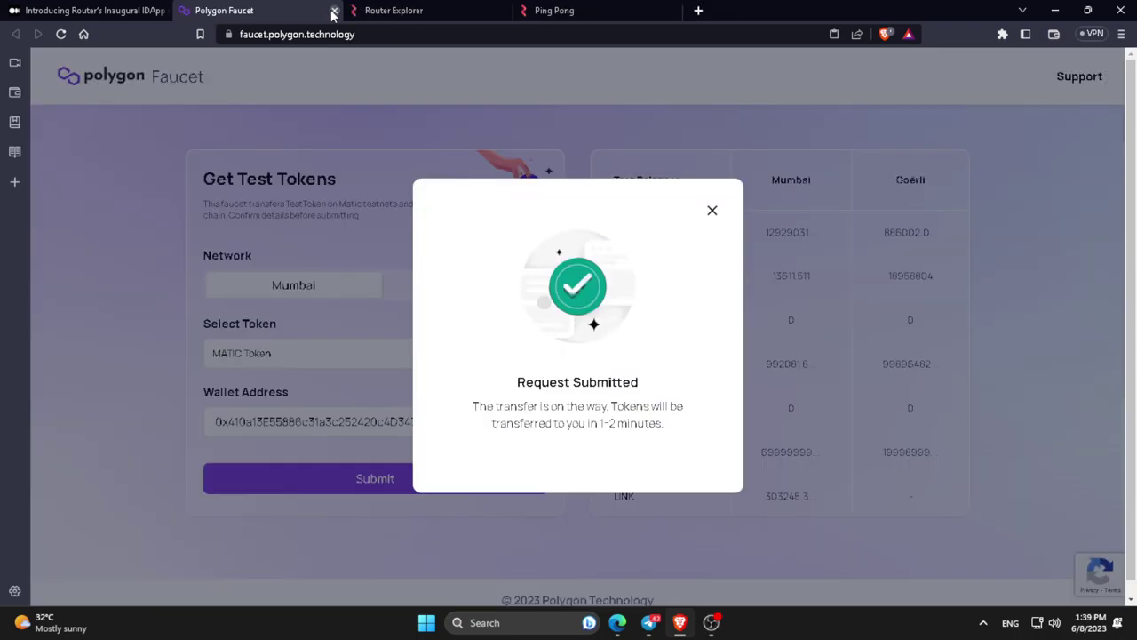
Step: Close the Polygon Faucet page and look up the copied wallet address in the Router Explorer
{"action": "left_click", "coordinate": [334, 11]}
{"action": "left_click", "coordinate": [289, 11]}
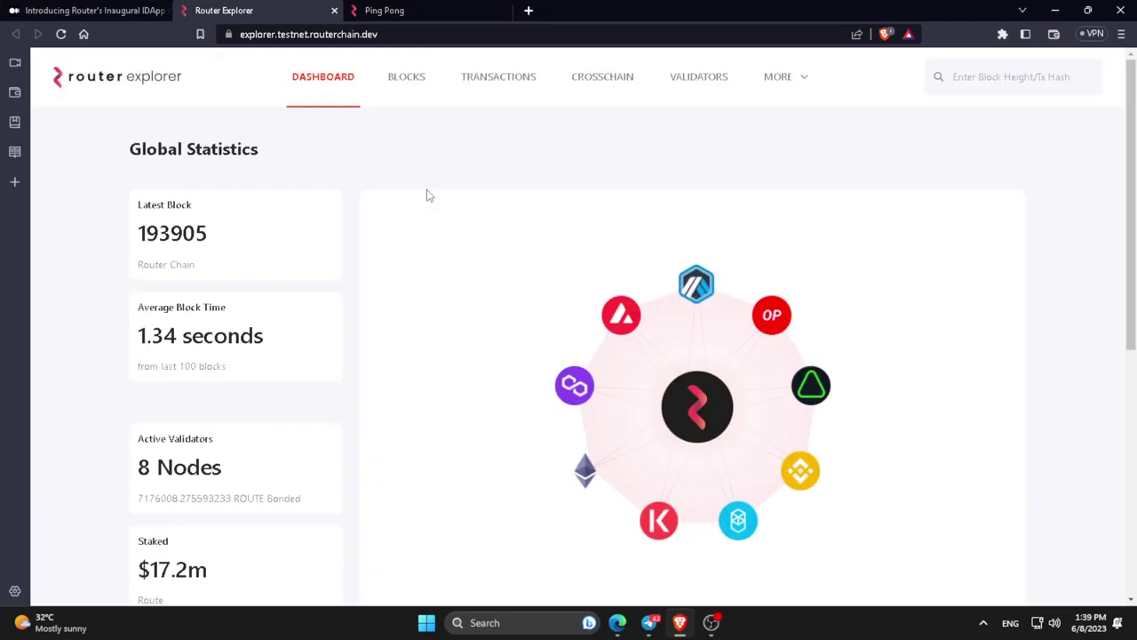
{"action": "left_click", "coordinate": [977, 76]}
{"action": "right_click", "coordinate": [977, 75]}
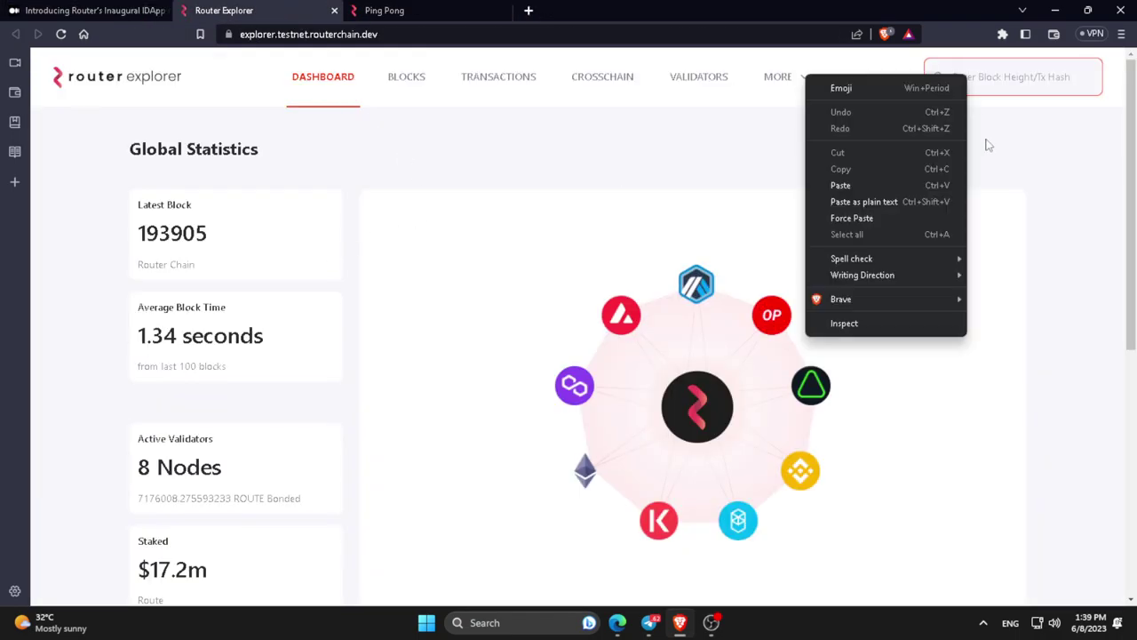
{"action": "left_click", "coordinate": [916, 183]}
{"action": "key", "text": "Return"}
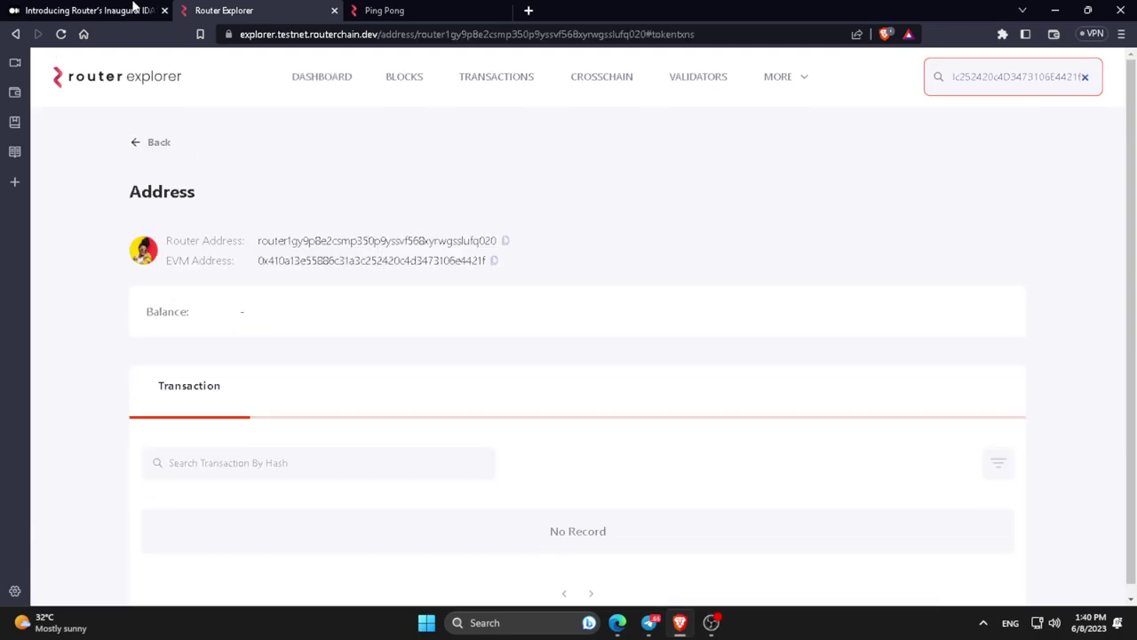
Step: Open the article's Fuji faucet link, faucet.avax.network, in a new tab and show it
{"action": "left_click", "coordinate": [89, 9]}
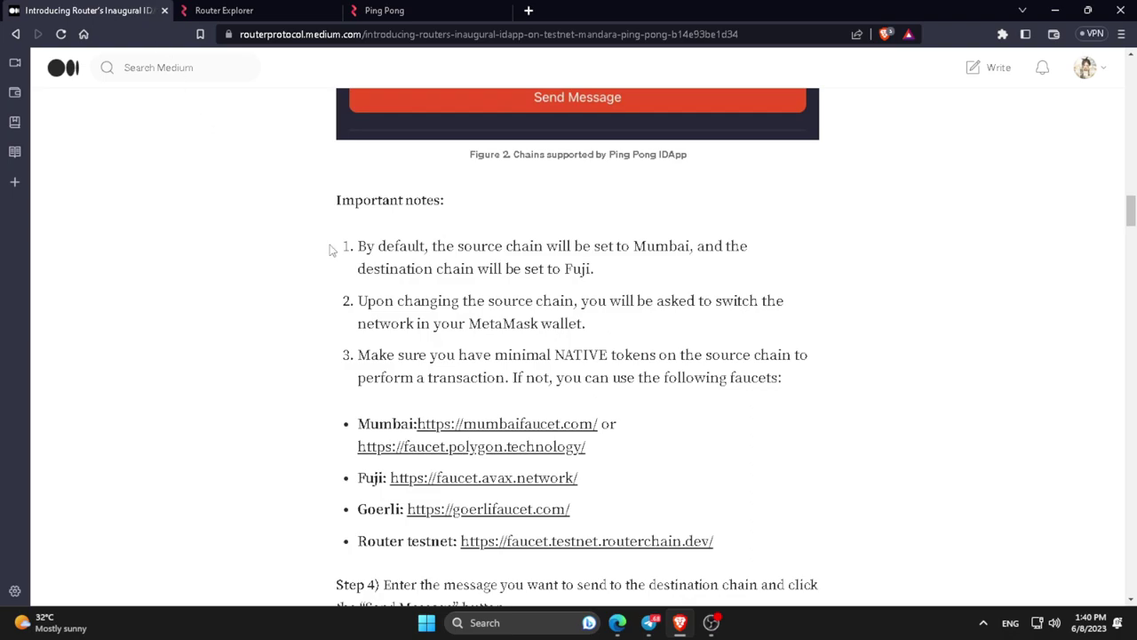
{"action": "right_click", "coordinate": [452, 481]}
{"action": "left_click", "coordinate": [497, 308]}
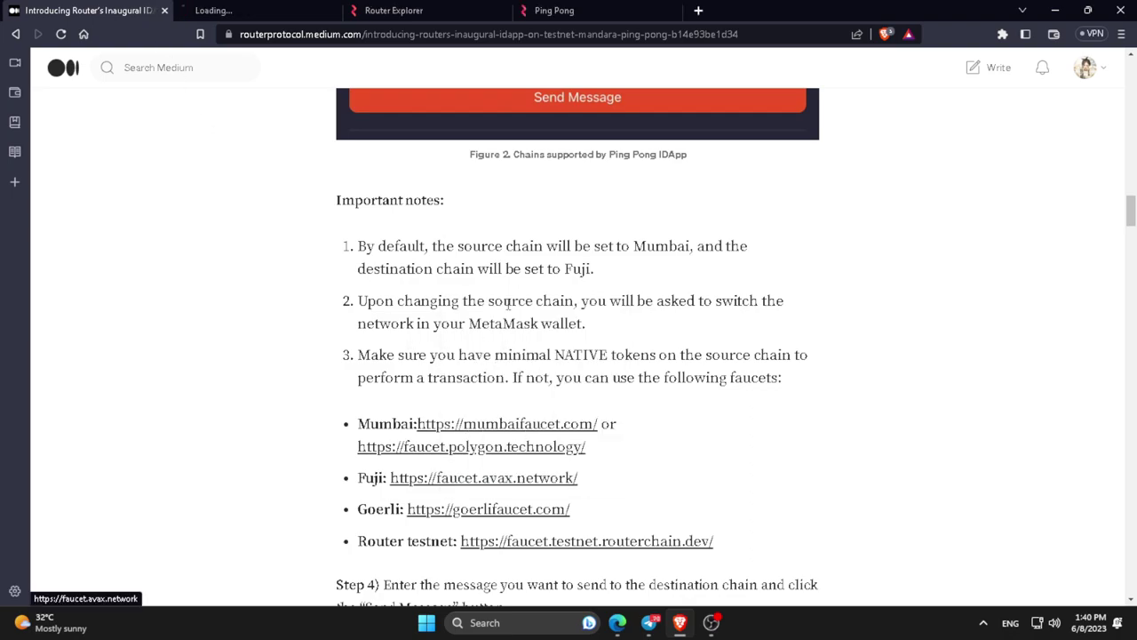
{"action": "key", "text": "ctrl+Tab"}
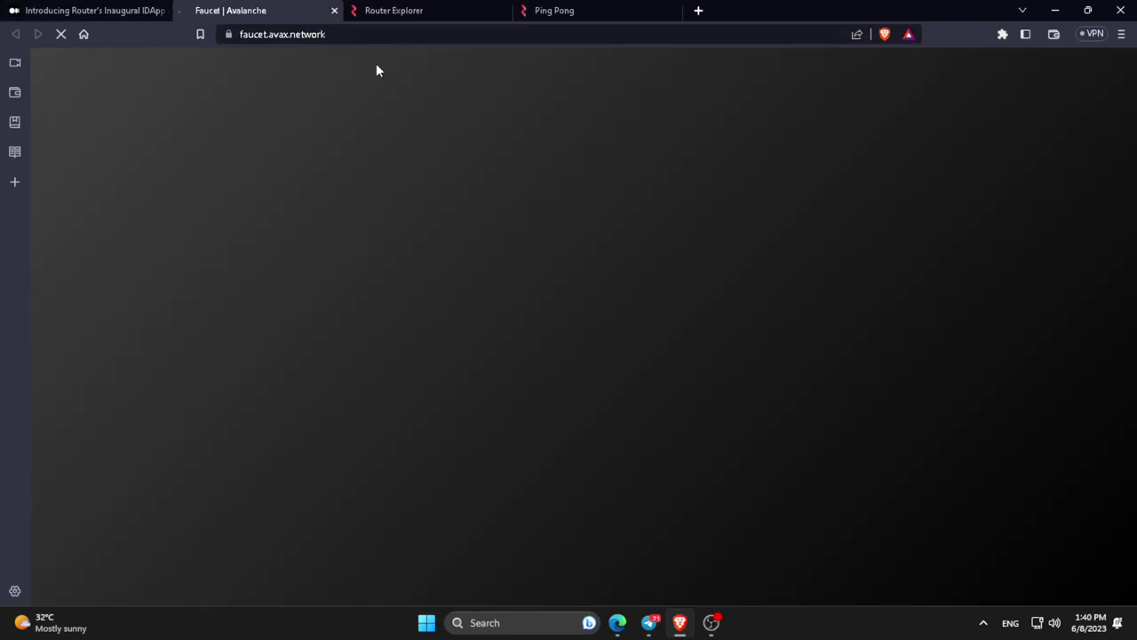
{"action": "left_click", "coordinate": [433, 7]}
{"action": "left_click", "coordinate": [314, 7]}
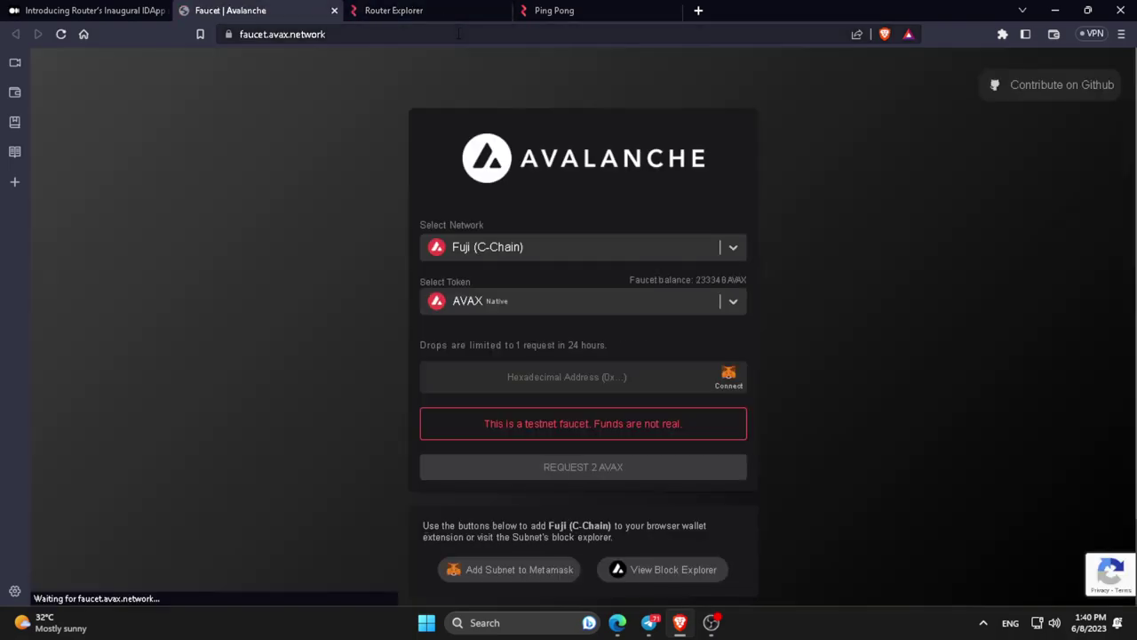
Step: Connect MetaMask to the Avalanche faucet and request 2 AVAX on Fuji (C-Chain)
{"action": "left_click", "coordinate": [678, 375]}
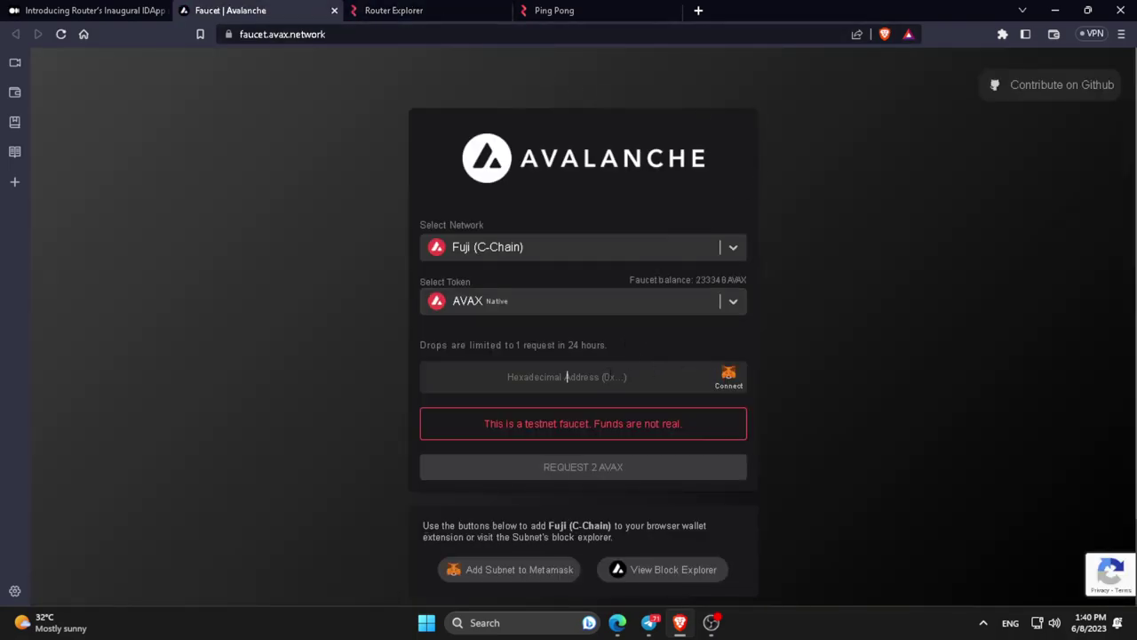
{"action": "left_click", "coordinate": [722, 382]}
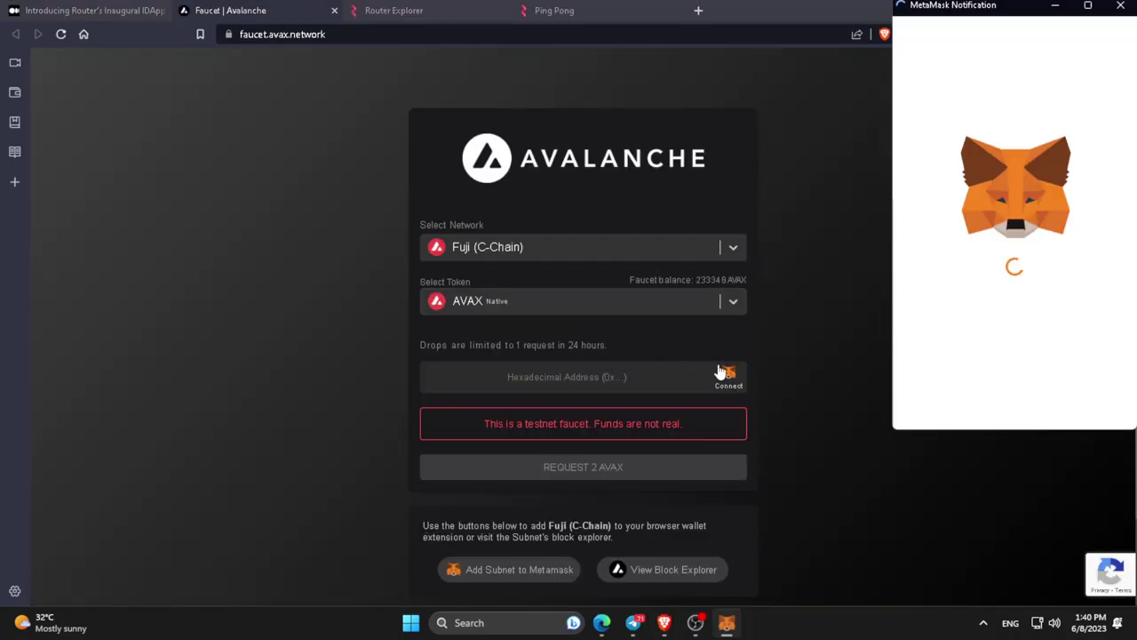
{"action": "left_click", "coordinate": [1078, 400]}
{"action": "left_click", "coordinate": [1071, 400]}
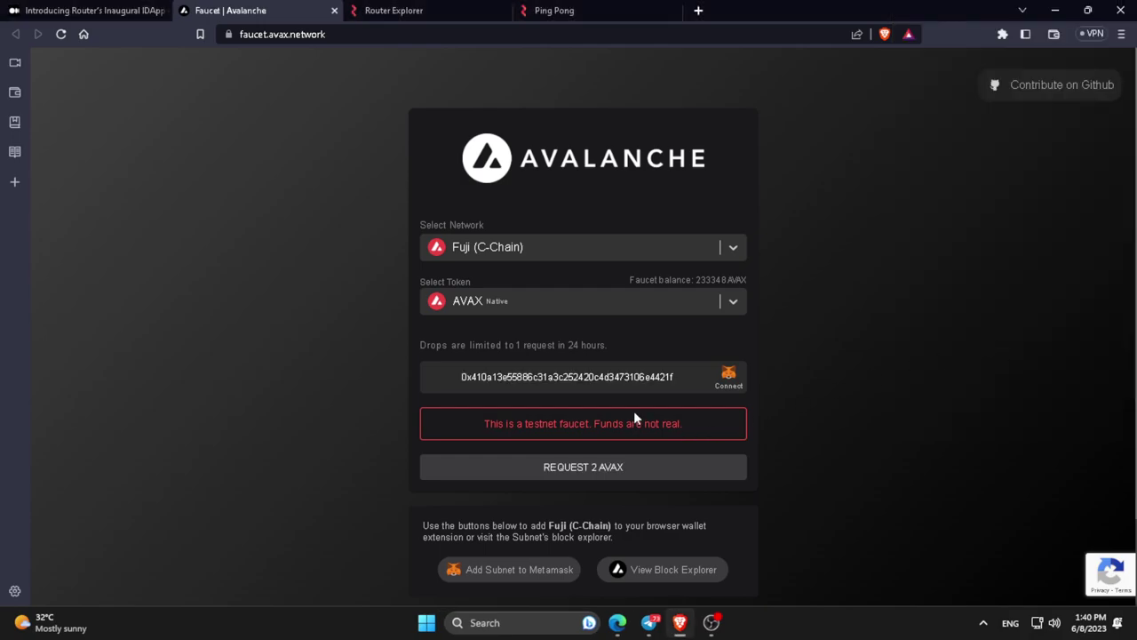
{"action": "left_click", "coordinate": [629, 457]}
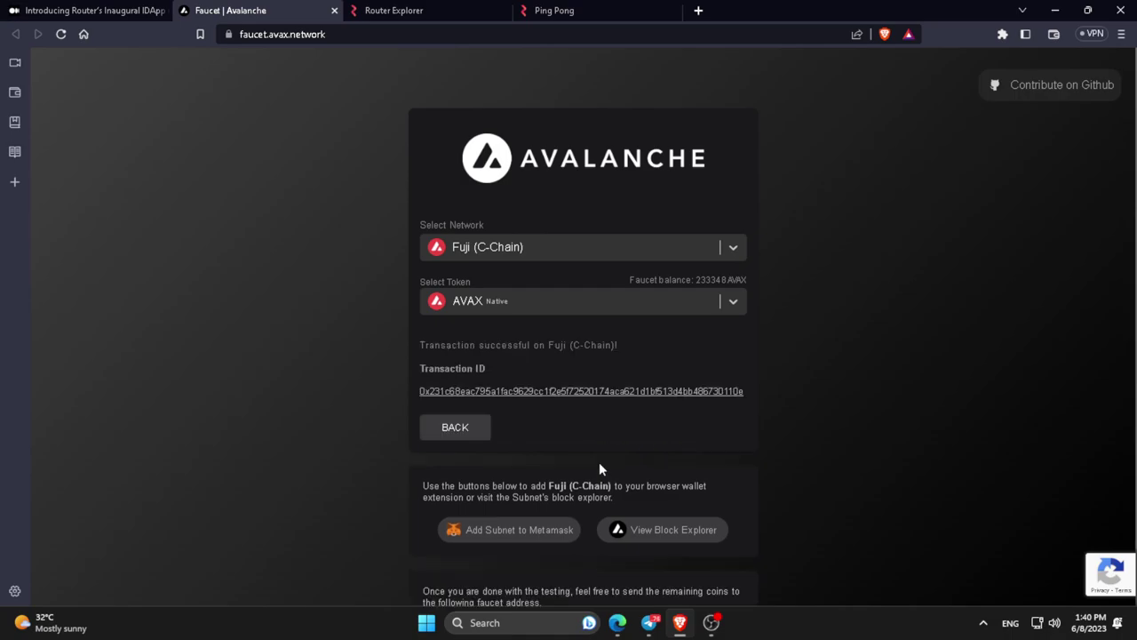
Step: Open the article's Goerli faucet link in a new tab, close the Avalanche faucet, and view the Goerli page before closing it
{"action": "left_click", "coordinate": [124, 10]}
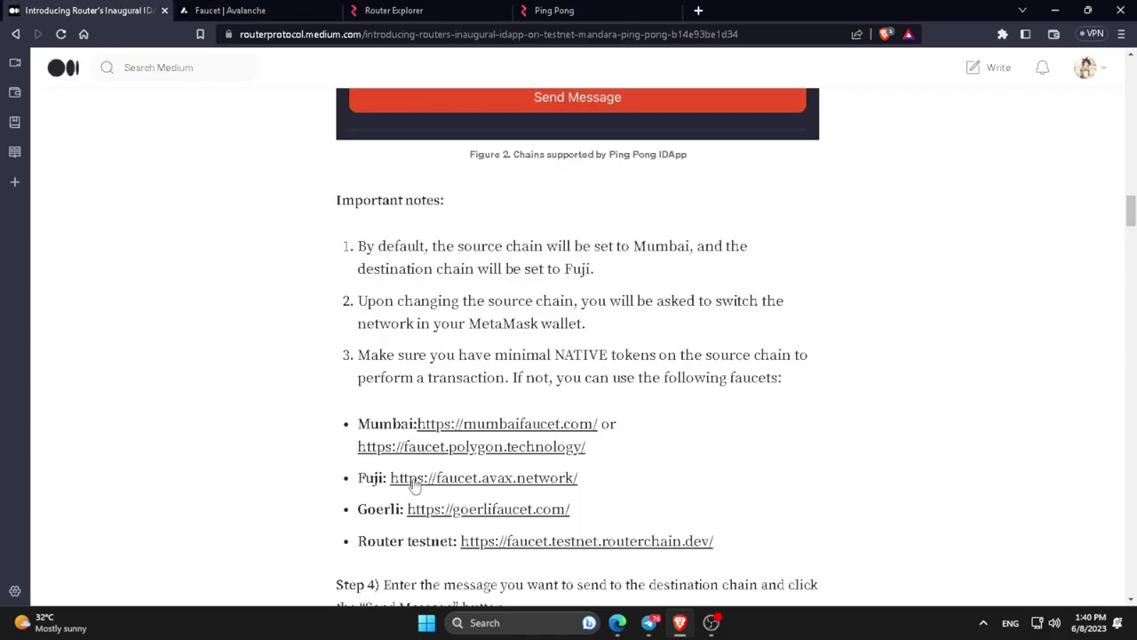
{"action": "right_click", "coordinate": [435, 509]}
{"action": "left_click", "coordinate": [491, 341]}
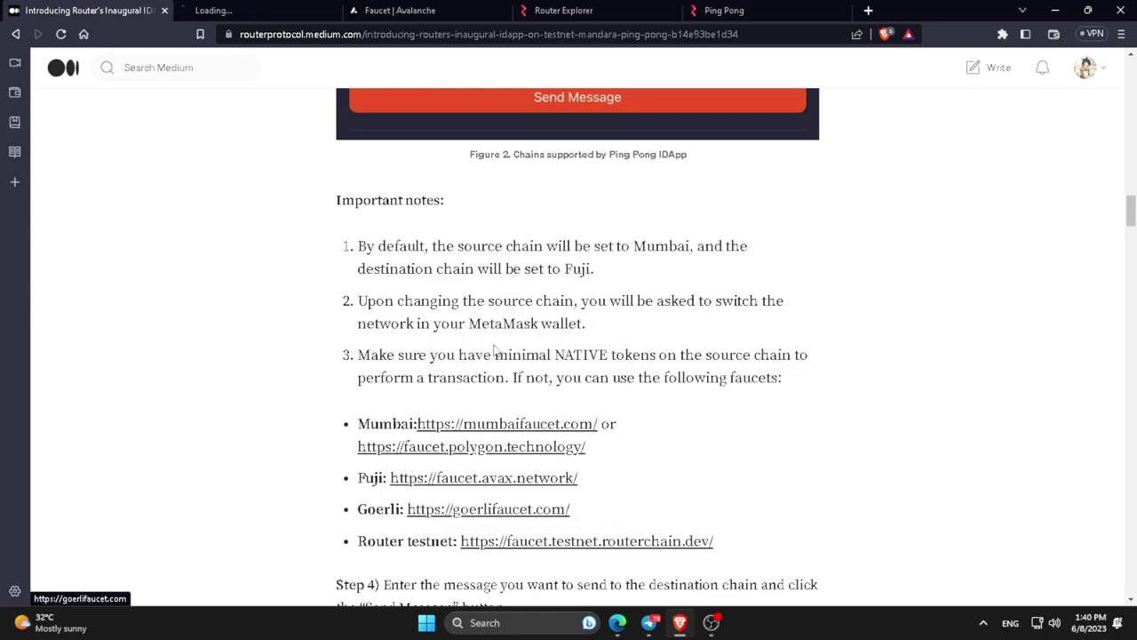
{"action": "left_click", "coordinate": [409, 10]}
{"action": "left_click", "coordinate": [504, 10]}
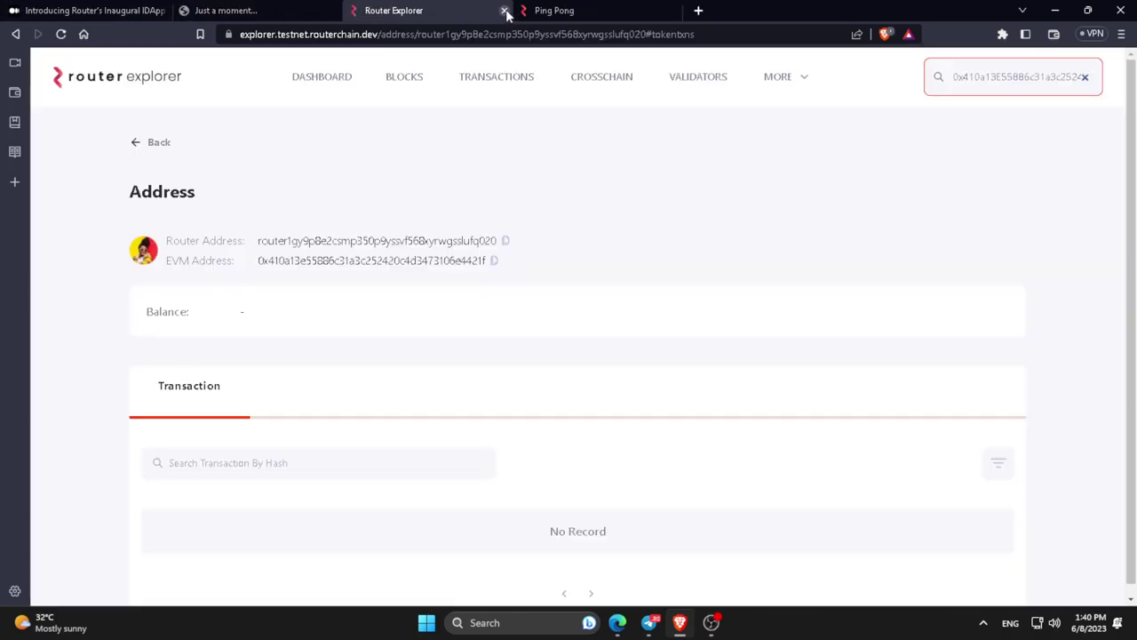
{"action": "left_click", "coordinate": [227, 10]}
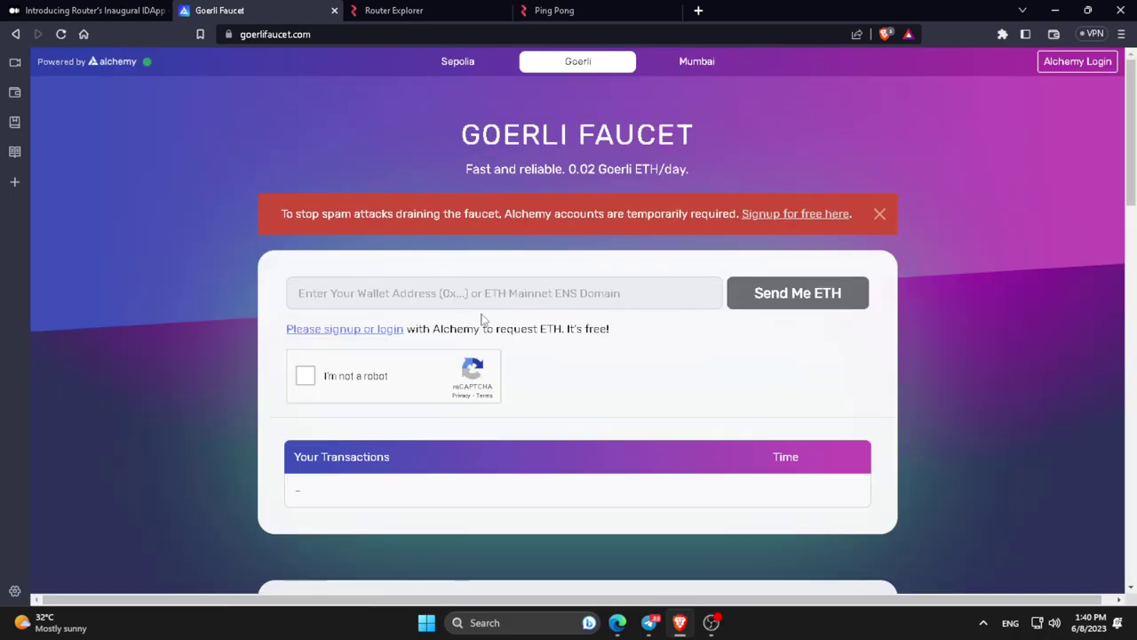
{"action": "left_click", "coordinate": [334, 10]}
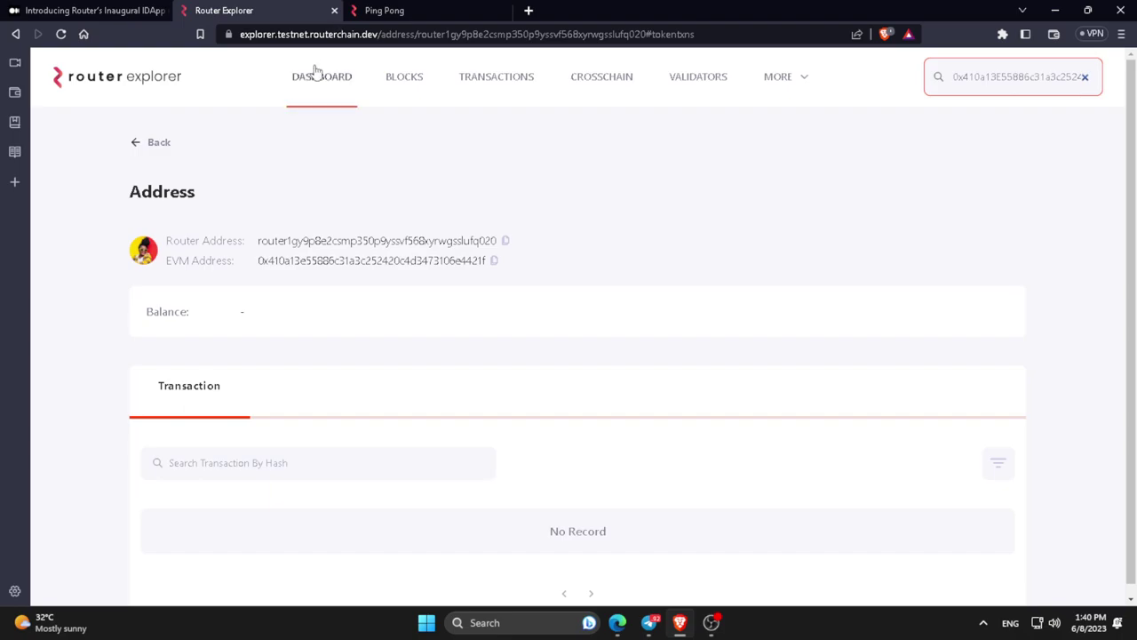
Step: Open the article's Router testnet faucet link, faucet.testnet.routerchain.dev, and show the faucet page
{"action": "left_click", "coordinate": [133, 9]}
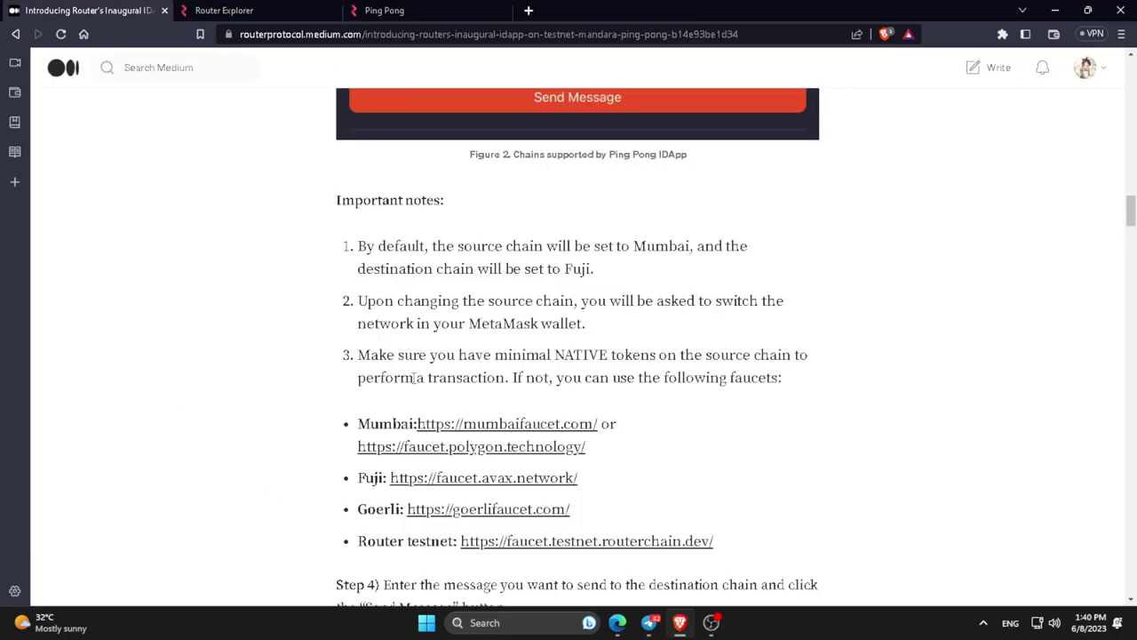
{"action": "left_click", "coordinate": [474, 543]}
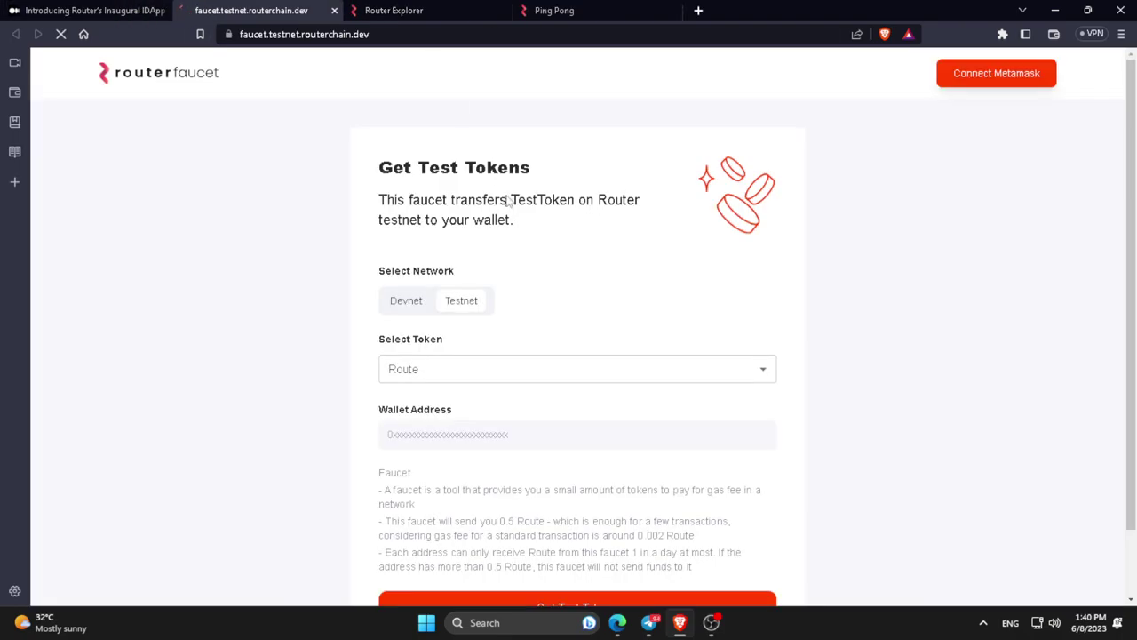
{"action": "left_click", "coordinate": [663, 435]}
{"action": "left_click", "coordinate": [555, 9]}
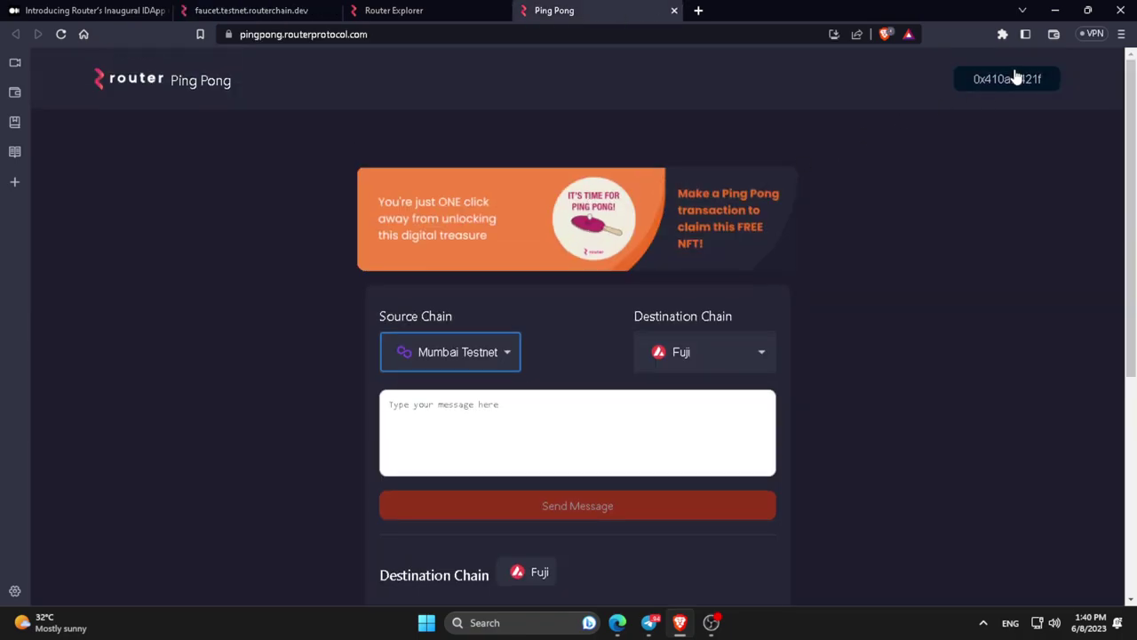
{"action": "left_click", "coordinate": [253, 10]}
Step: Connect MetaMask to the Router faucet and request Route test tokens on Testnet
{"action": "left_click", "coordinate": [974, 78]}
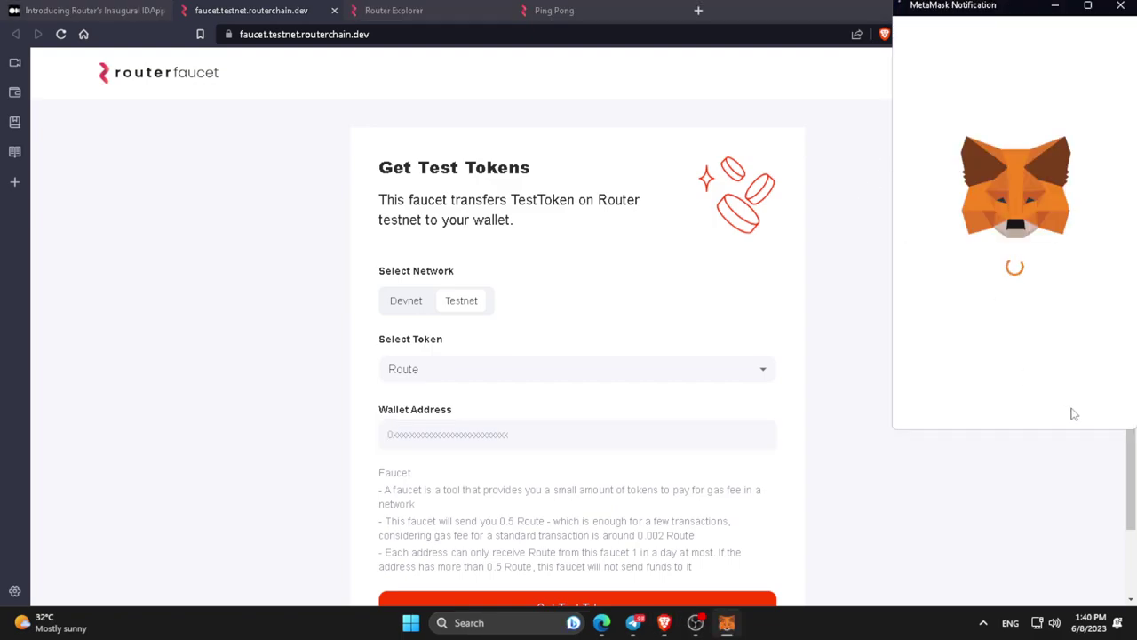
{"action": "left_click", "coordinate": [1088, 400]}
{"action": "left_click", "coordinate": [1077, 400]}
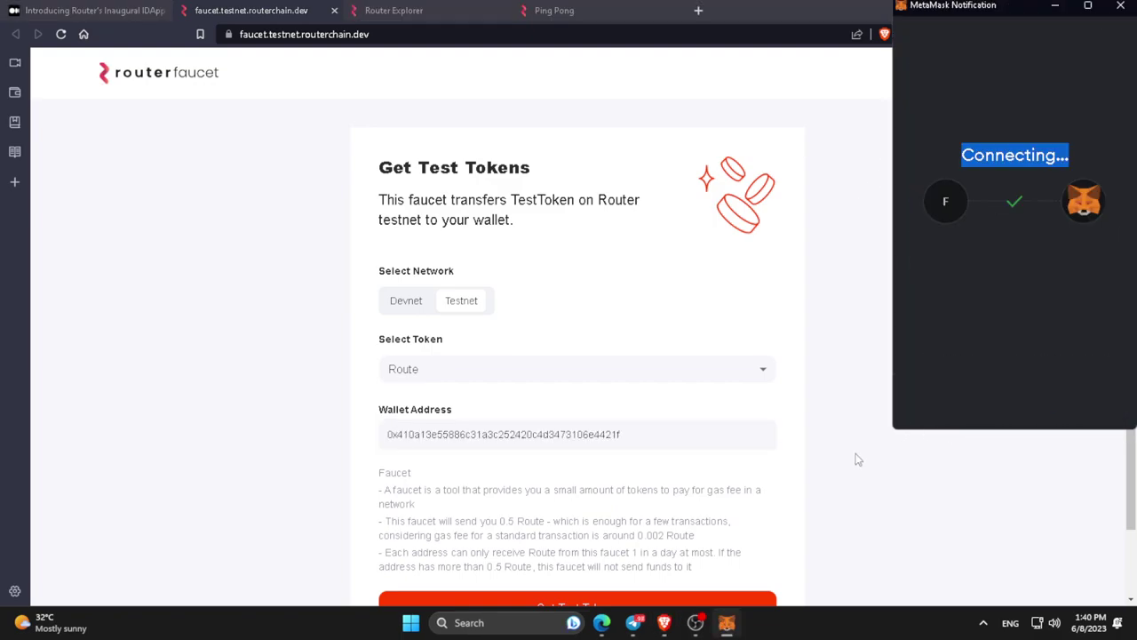
{"action": "scroll", "coordinate": [865, 426], "scroll_direction": "down", "scroll_amount": 2}
{"action": "left_click", "coordinate": [527, 530]}
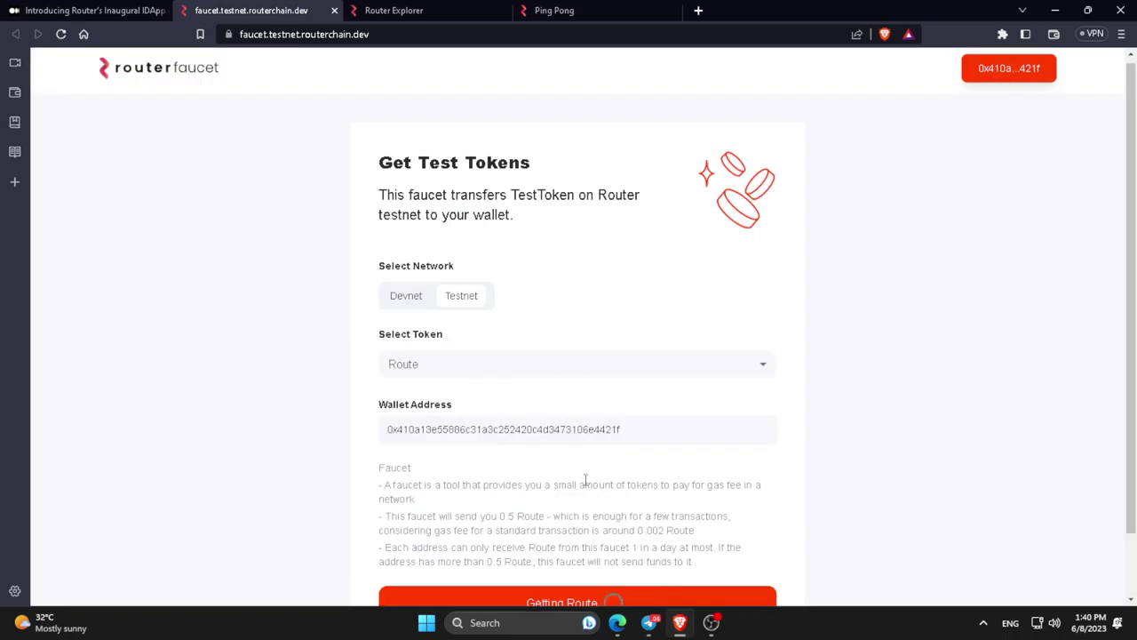
Step: Try to request Route test tokens on the Devnet network
{"action": "left_click", "coordinate": [409, 305]}
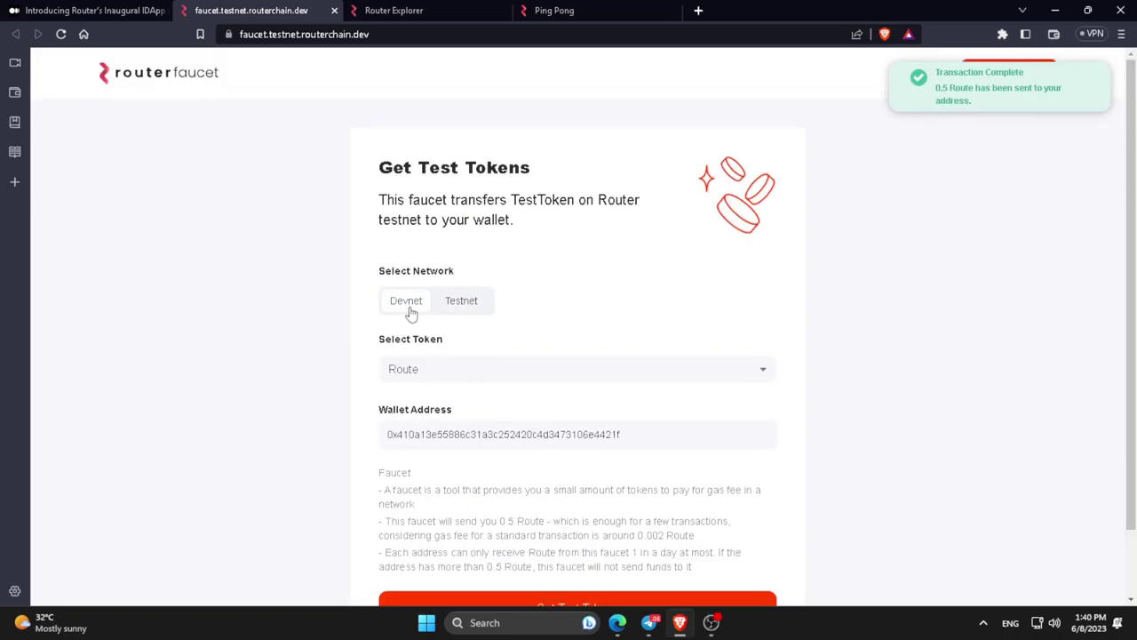
{"action": "scroll", "coordinate": [502, 435], "scroll_direction": "down", "scroll_amount": 2}
{"action": "left_click", "coordinate": [507, 295]}
{"action": "left_click", "coordinate": [523, 324]}
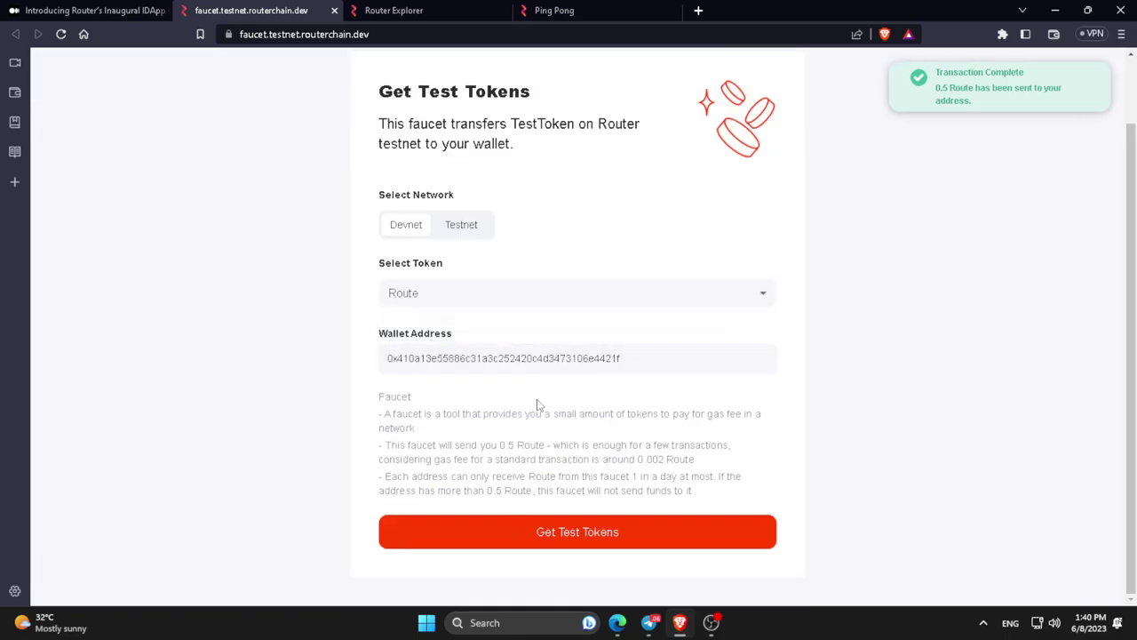
{"action": "left_click", "coordinate": [552, 530]}
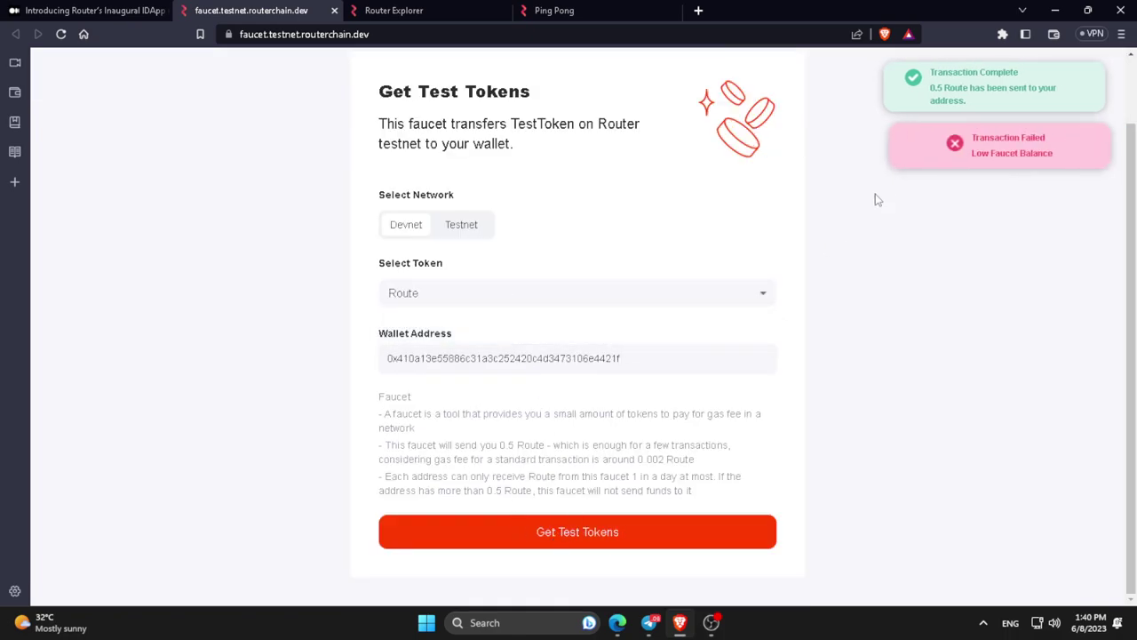
Step: Request Route test tokens on Testnet again and refresh the wallet's address page in Router Explorer
{"action": "left_click", "coordinate": [477, 233]}
{"action": "left_click", "coordinate": [566, 533]}
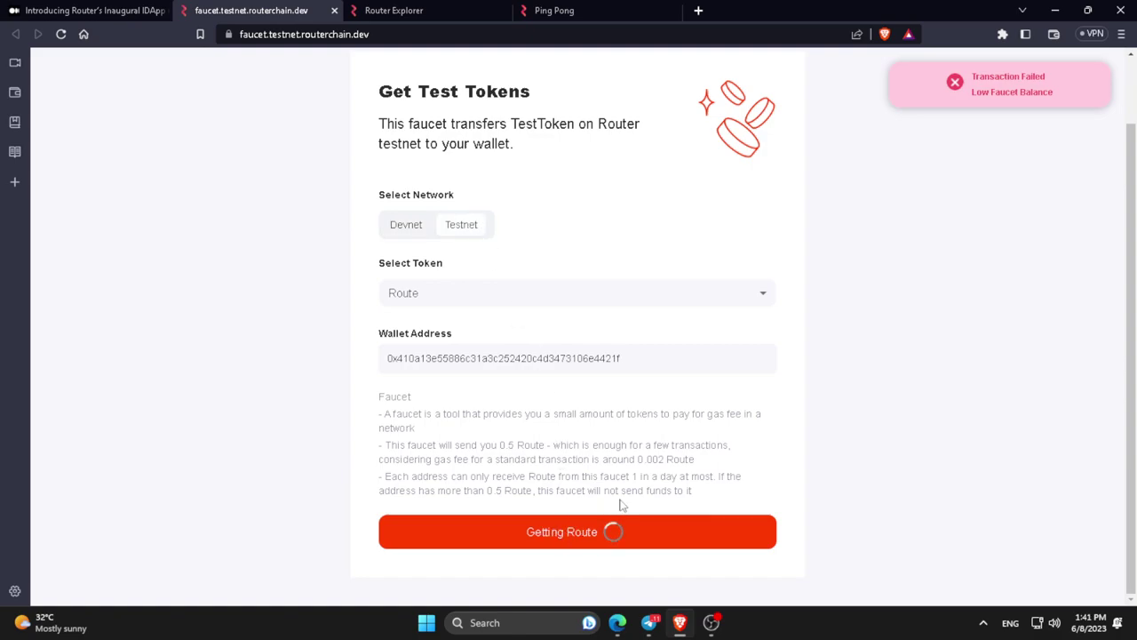
{"action": "scroll", "coordinate": [736, 414], "scroll_direction": "up", "scroll_amount": 1}
{"action": "left_click", "coordinate": [968, 162]}
{"action": "left_click", "coordinate": [415, 8]}
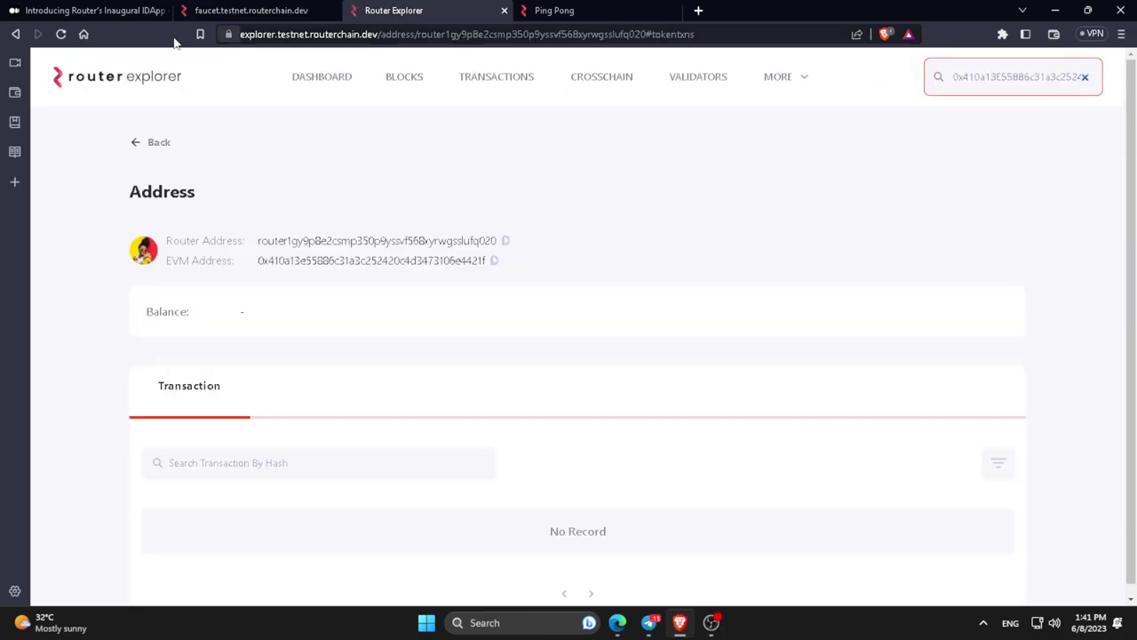
{"action": "left_click", "coordinate": [64, 35]}
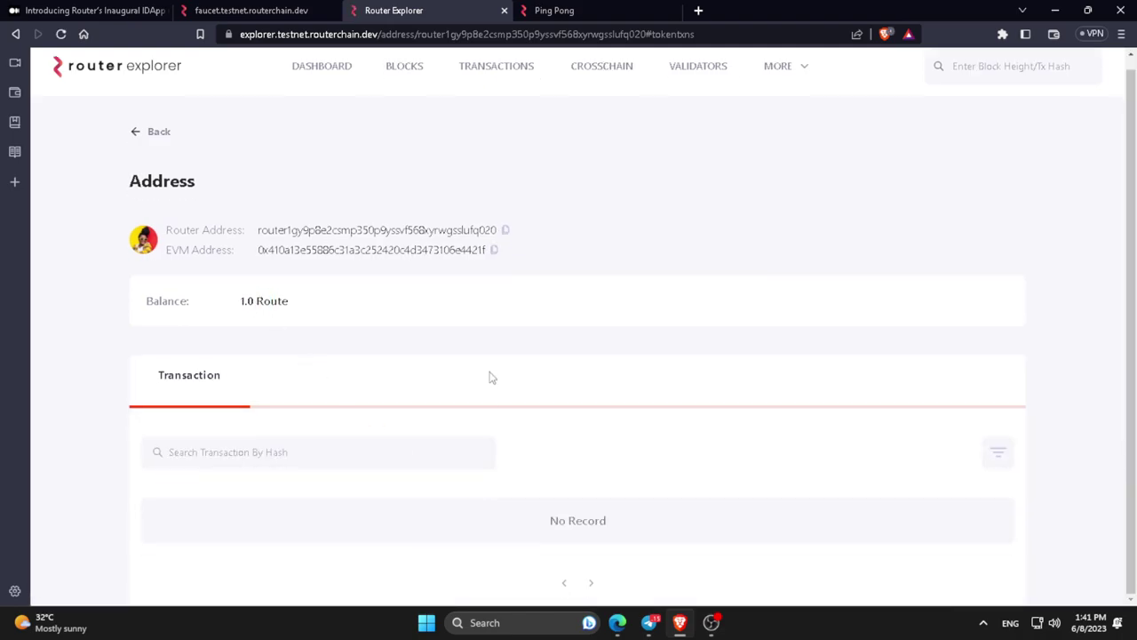
Step: Review the article's instructions for using the Ping Pong application and sending a message
{"action": "left_click", "coordinate": [153, 11]}
{"action": "scroll", "coordinate": [450, 396], "scroll_direction": "down", "scroll_amount": 3}
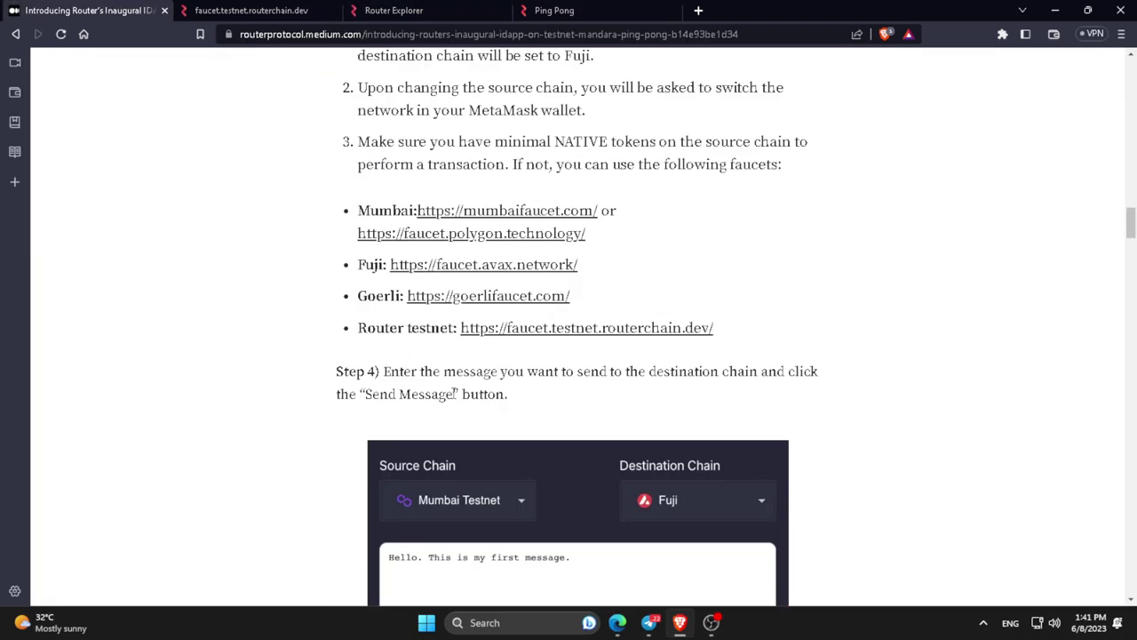
{"action": "scroll", "coordinate": [458, 397], "scroll_direction": "up", "scroll_amount": 8}
{"action": "scroll", "coordinate": [462, 398], "scroll_direction": "up", "scroll_amount": 5}
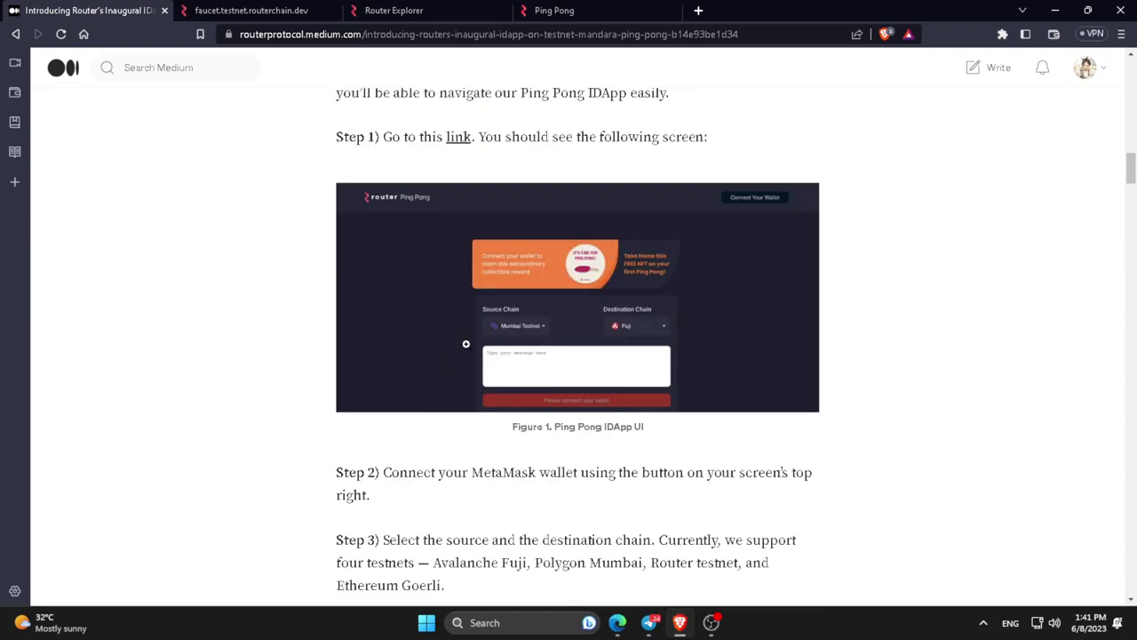
{"action": "scroll", "coordinate": [506, 388], "scroll_direction": "up", "scroll_amount": 2}
{"action": "scroll", "coordinate": [533, 373], "scroll_direction": "down", "scroll_amount": 4}
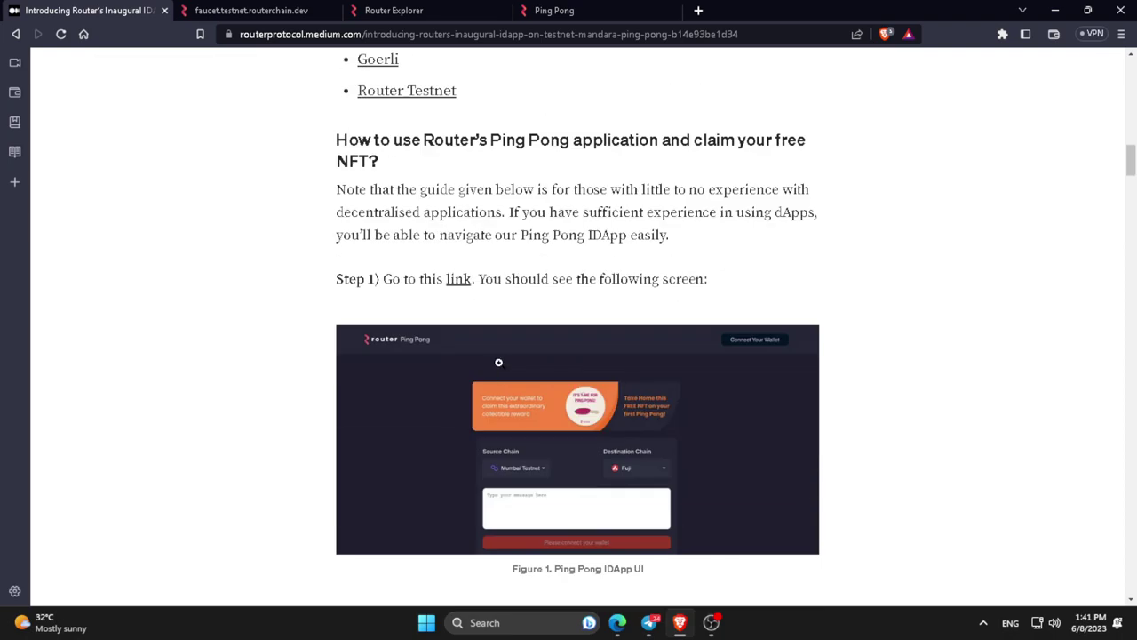
{"action": "scroll", "coordinate": [509, 338], "scroll_direction": "up", "scroll_amount": 1}
Step: Search the web for "lorem ipsum generator" in a new tab and open the lipsum.com result
{"action": "key", "text": "ctrl+t"}
{"action": "type", "text": "lorem i"}
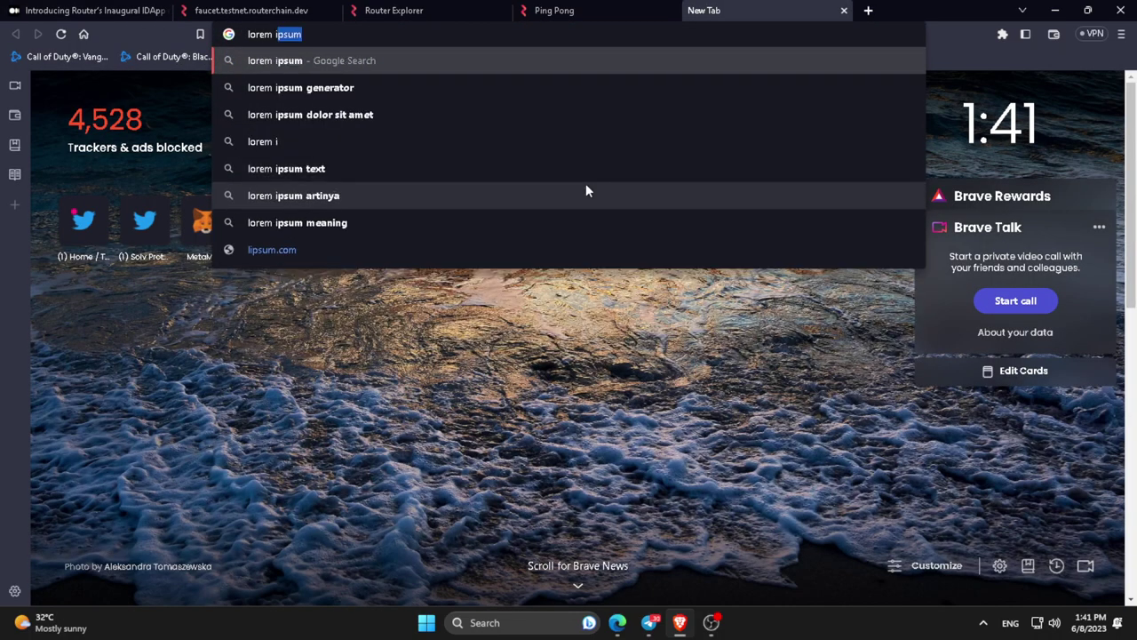
{"action": "key", "text": "Down"}
{"action": "key", "text": "Return"}
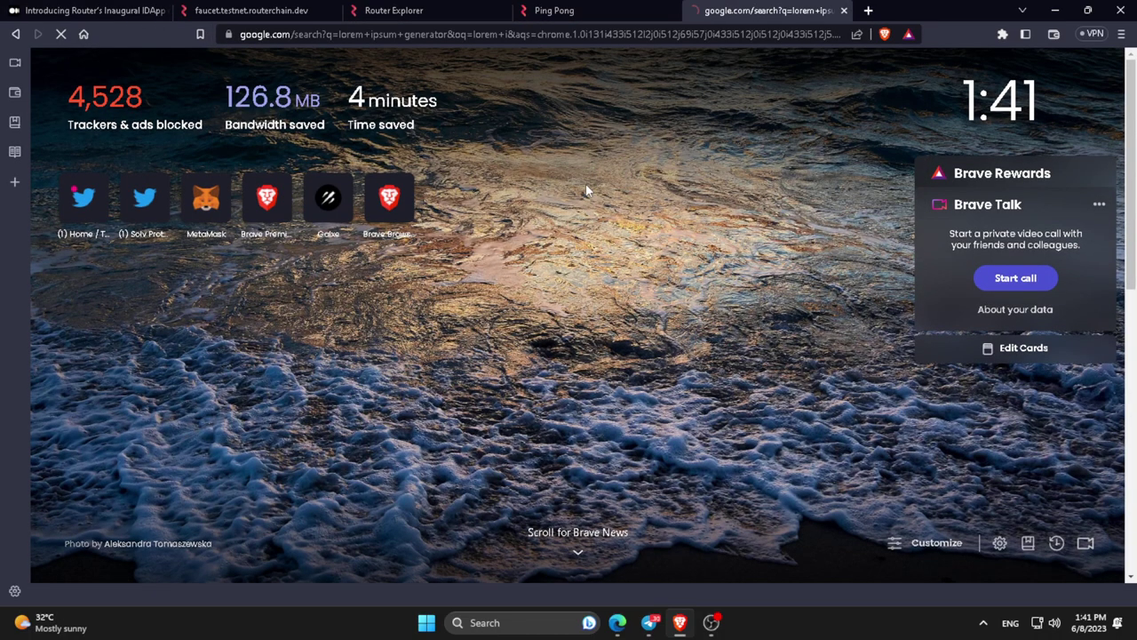
{"action": "left_click", "coordinate": [396, 220]}
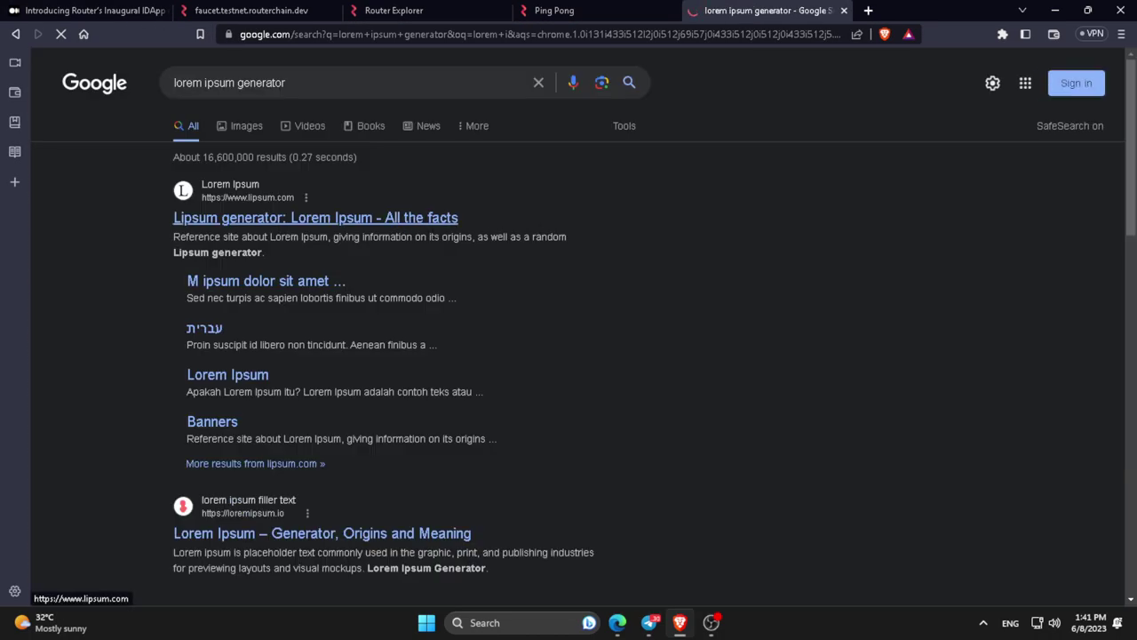
Step: Generate 5 words of Lorem Ipsum and copy the text "Lorem ipsum dolor sit amet."
{"action": "scroll", "coordinate": [538, 275], "scroll_direction": "down", "scroll_amount": 5}
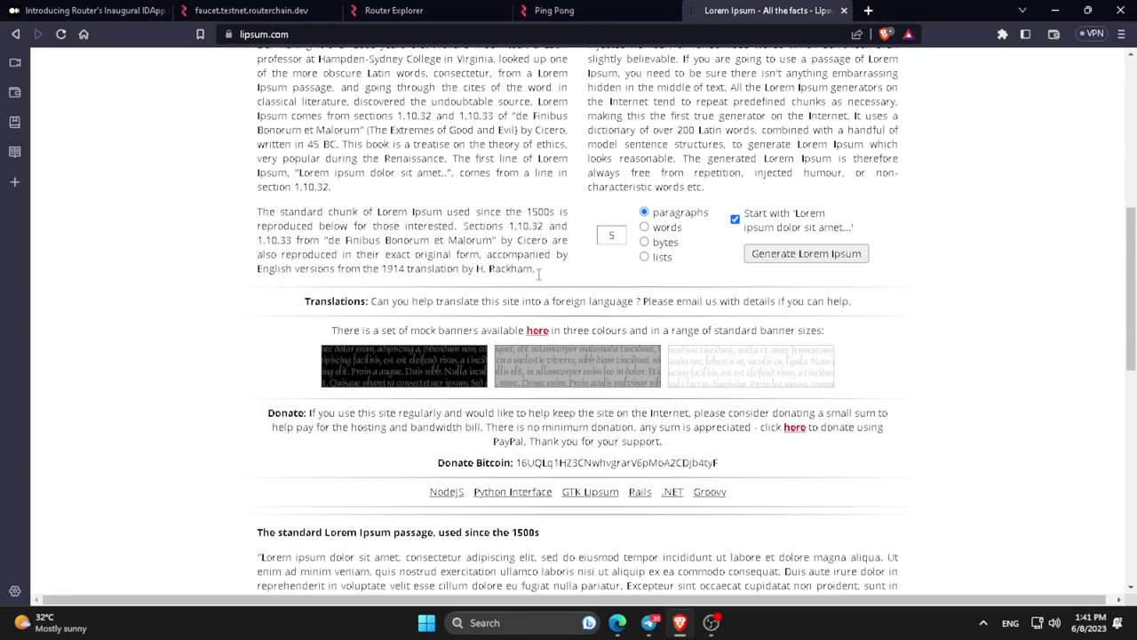
{"action": "left_click", "coordinate": [784, 257]}
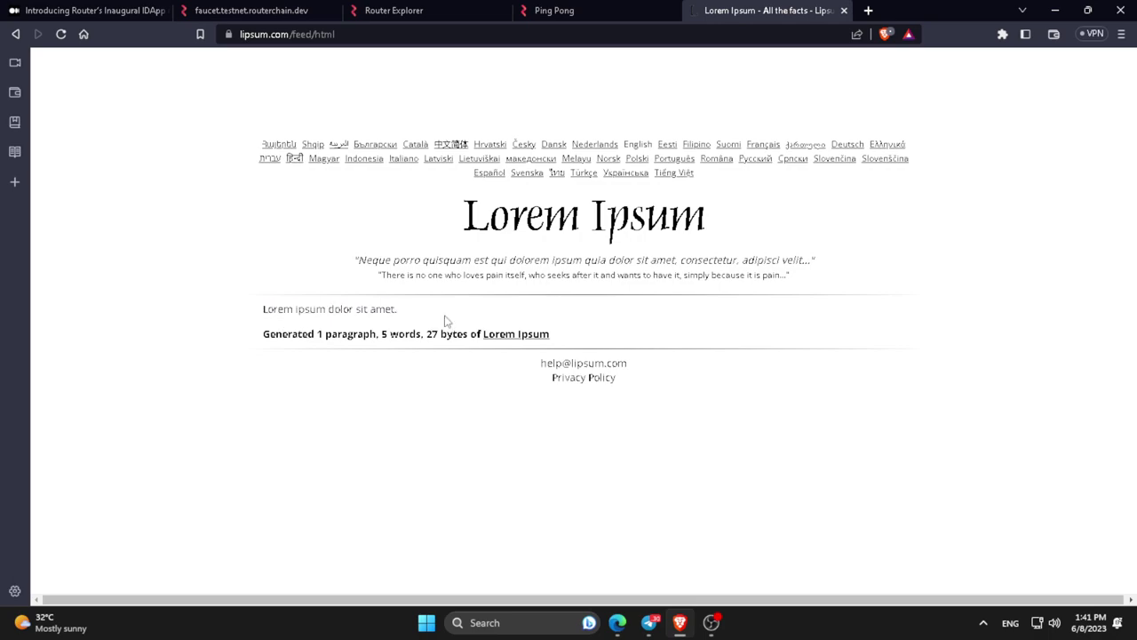
{"action": "triple_click", "coordinate": [384, 304]}
{"action": "key", "text": "ctrl+c"}
Step: Send the copied text as a Ping Pong message from Mumbai Testnet to Fuji and confirm the transaction in MetaMask
{"action": "key", "text": "ctrl+shift+Tab"}
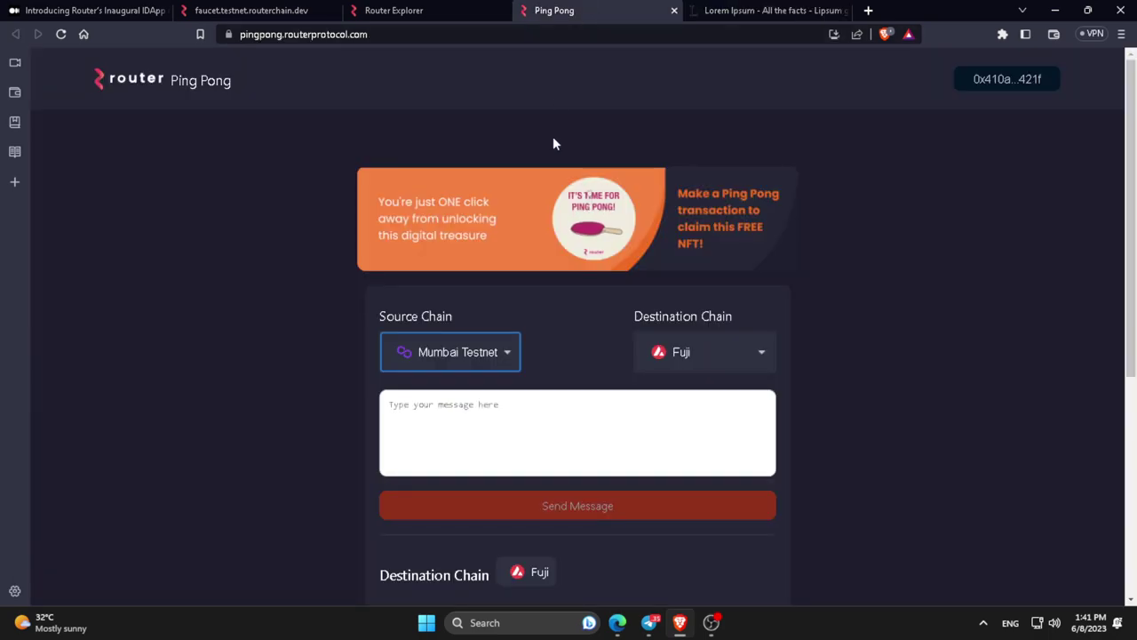
{"action": "left_click", "coordinate": [534, 402]}
{"action": "key", "text": "ctrl+v"}
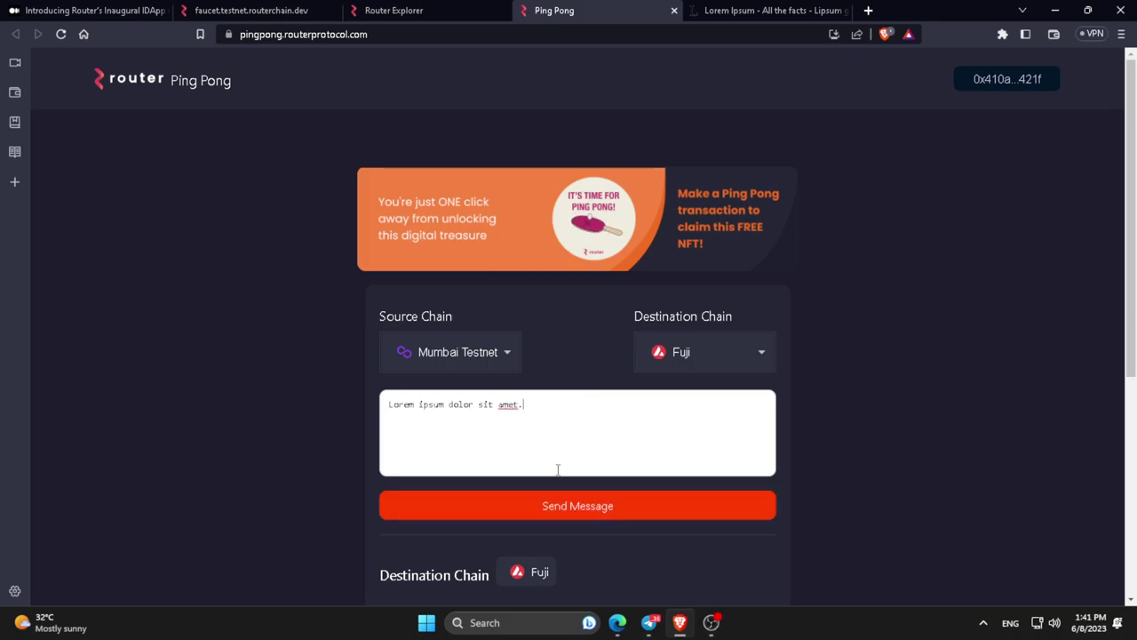
{"action": "left_click", "coordinate": [557, 503]}
{"action": "scroll", "coordinate": [566, 382], "scroll_direction": "up", "scroll_amount": 2}
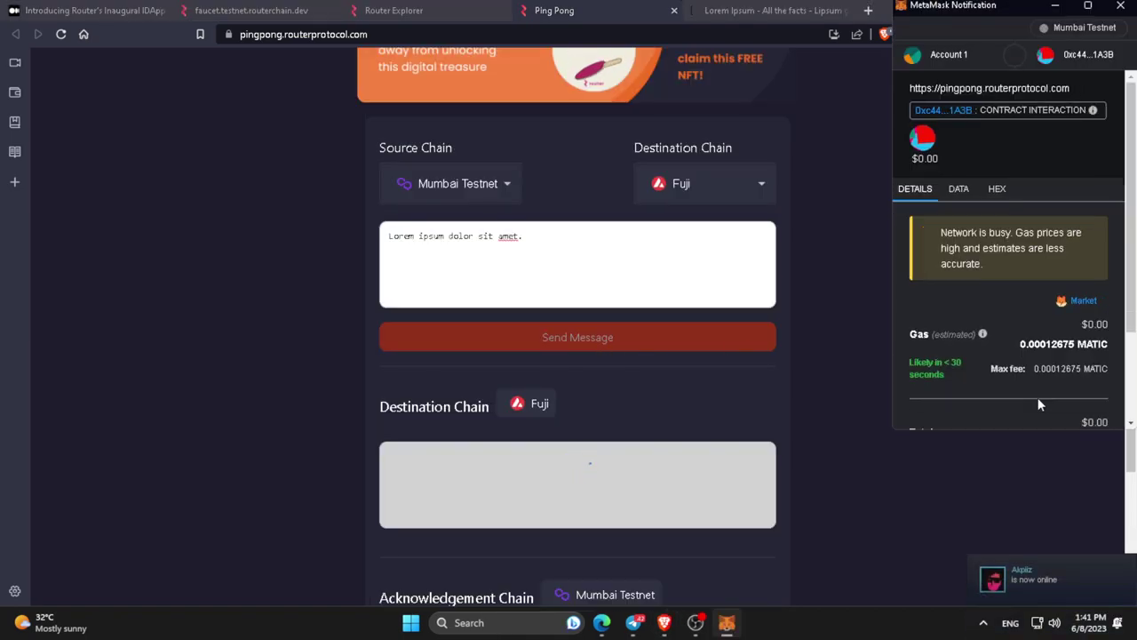
{"action": "scroll", "coordinate": [1057, 384], "scroll_direction": "down", "scroll_amount": 2}
{"action": "left_click", "coordinate": [1053, 399]}
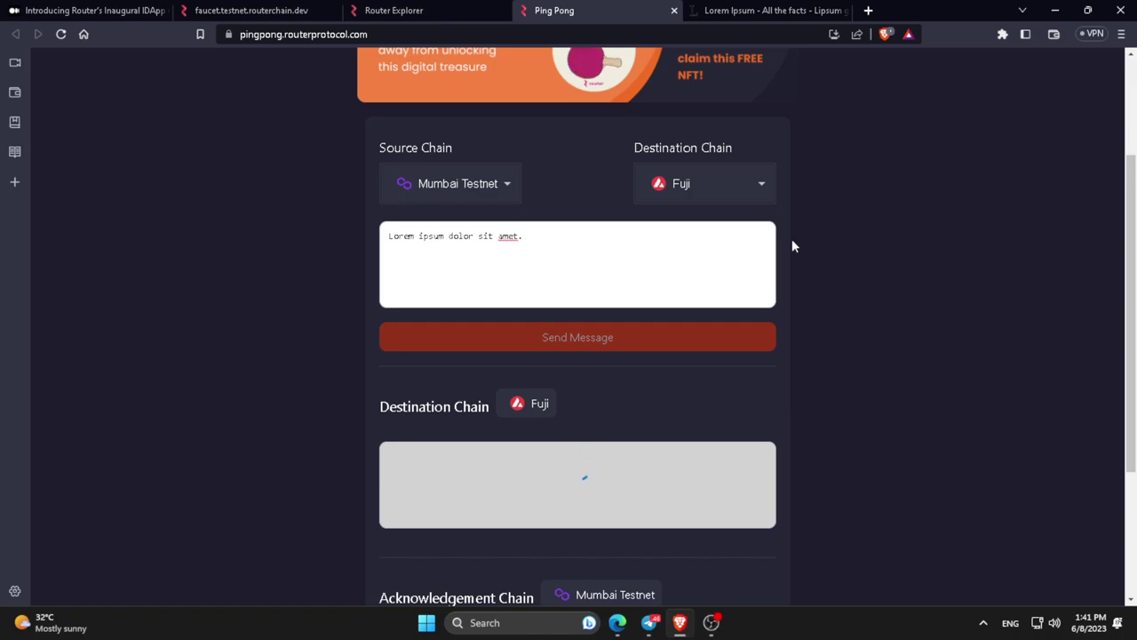
{"action": "scroll", "coordinate": [792, 239], "scroll_direction": "down", "scroll_amount": 2}
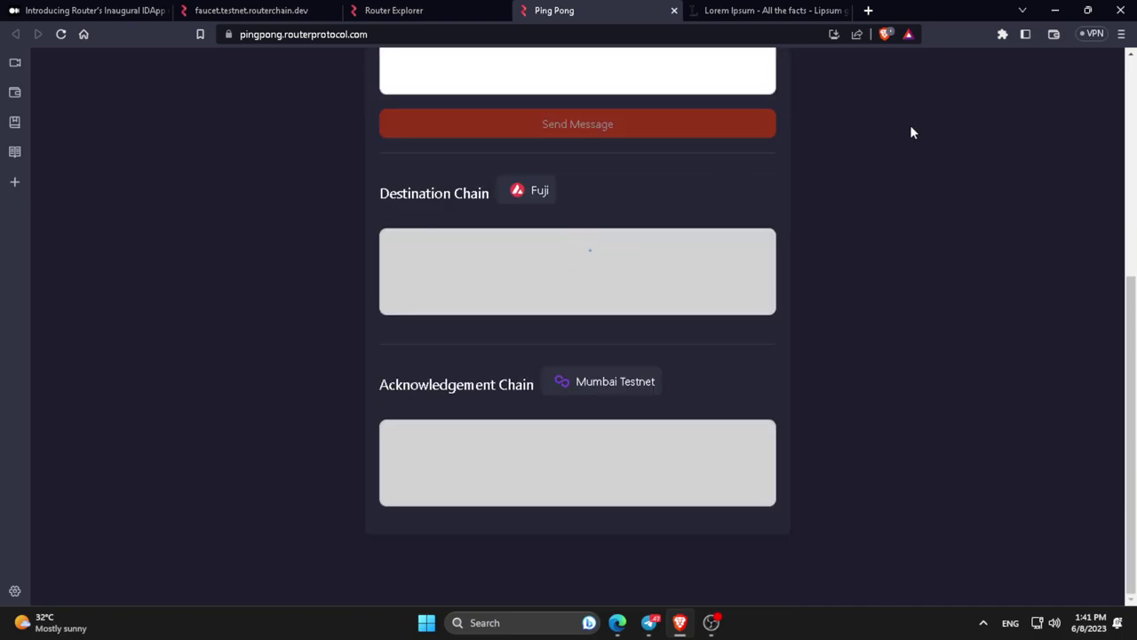
Step: Check the wallet's activity, assets and NFTs on Mumbai Testnet in MetaMask, and close the wallet
{"action": "left_click", "coordinate": [1010, 36]}
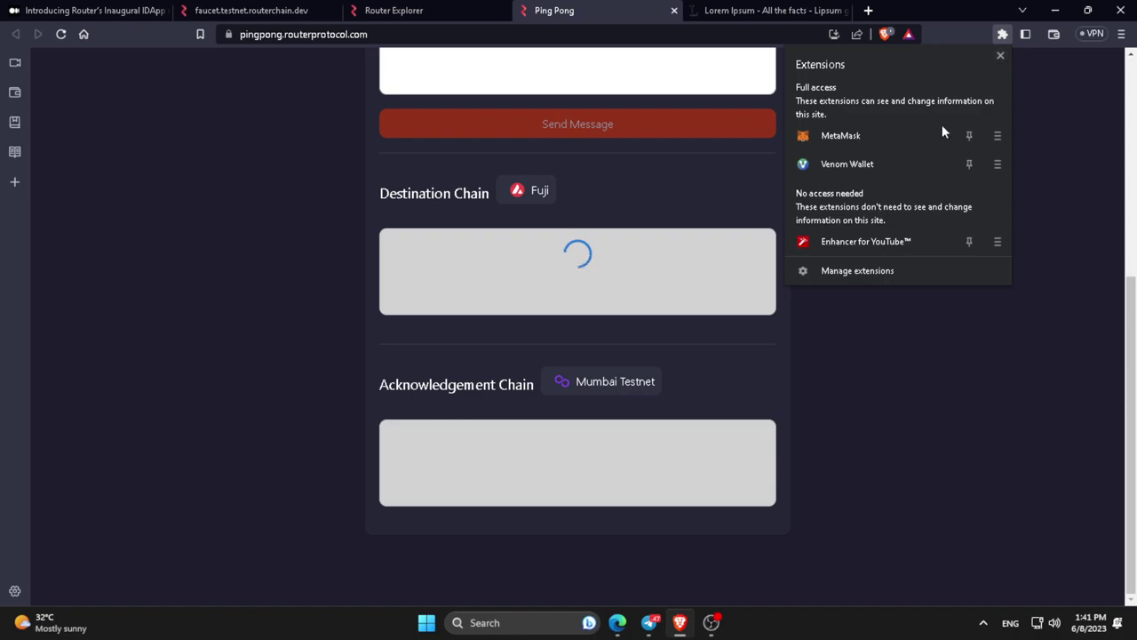
{"action": "left_click", "coordinate": [916, 147]}
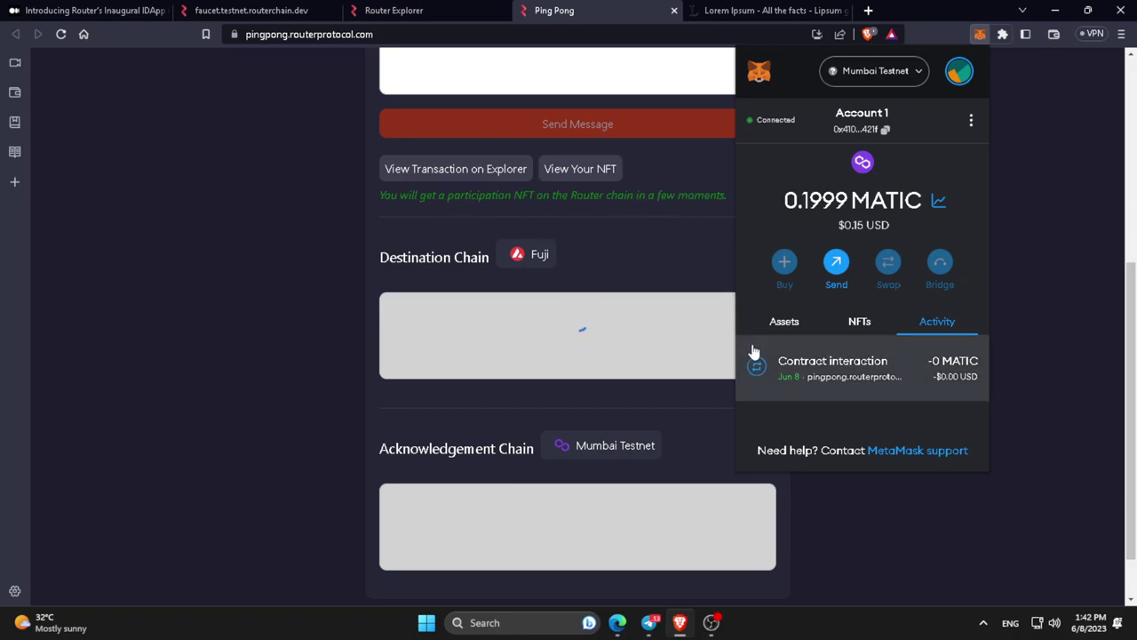
{"action": "left_click", "coordinate": [785, 322]}
{"action": "left_click", "coordinate": [848, 325]}
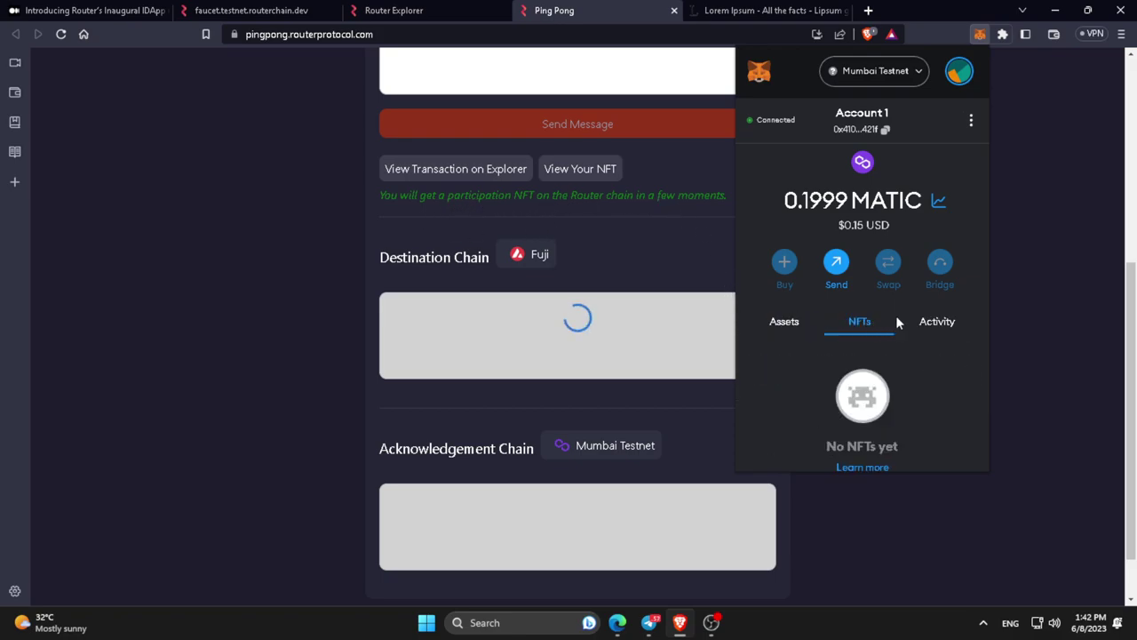
{"action": "left_click", "coordinate": [785, 324]}
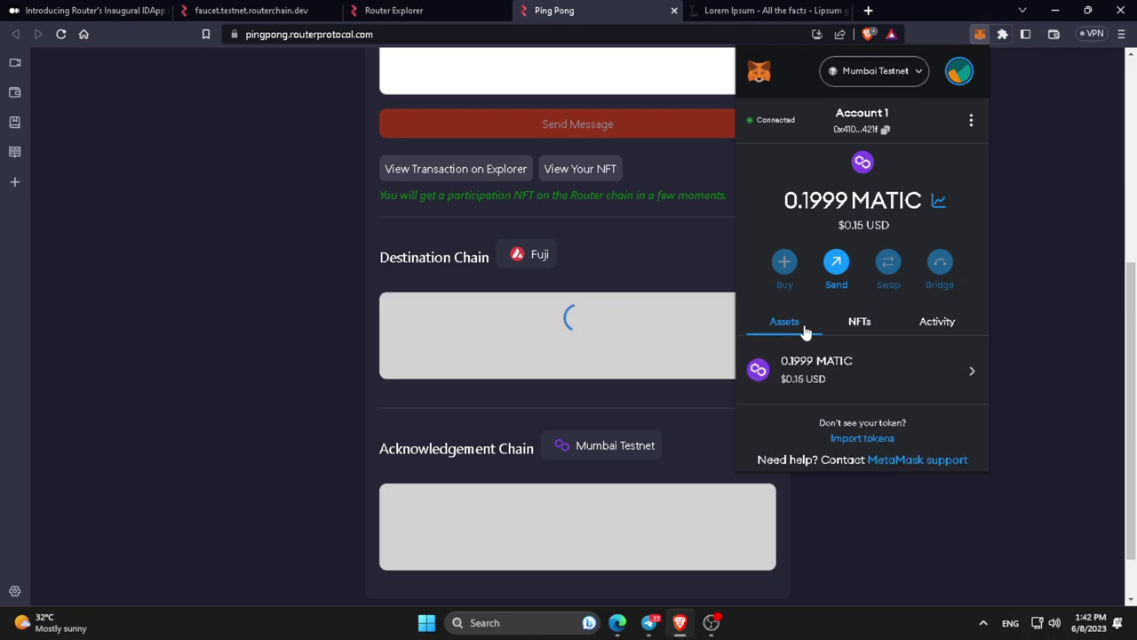
{"action": "left_click", "coordinate": [986, 34]}
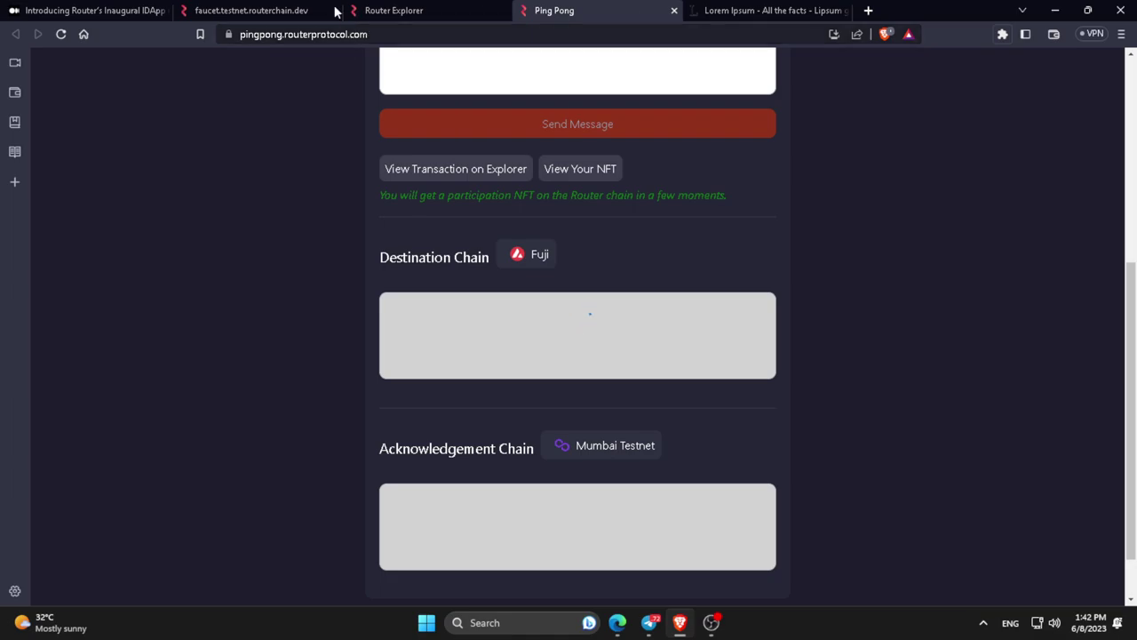
Step: Reload the wallet's address page in Router Explorer, check its transactions, and return to Ping Pong
{"action": "left_click", "coordinate": [477, 8]}
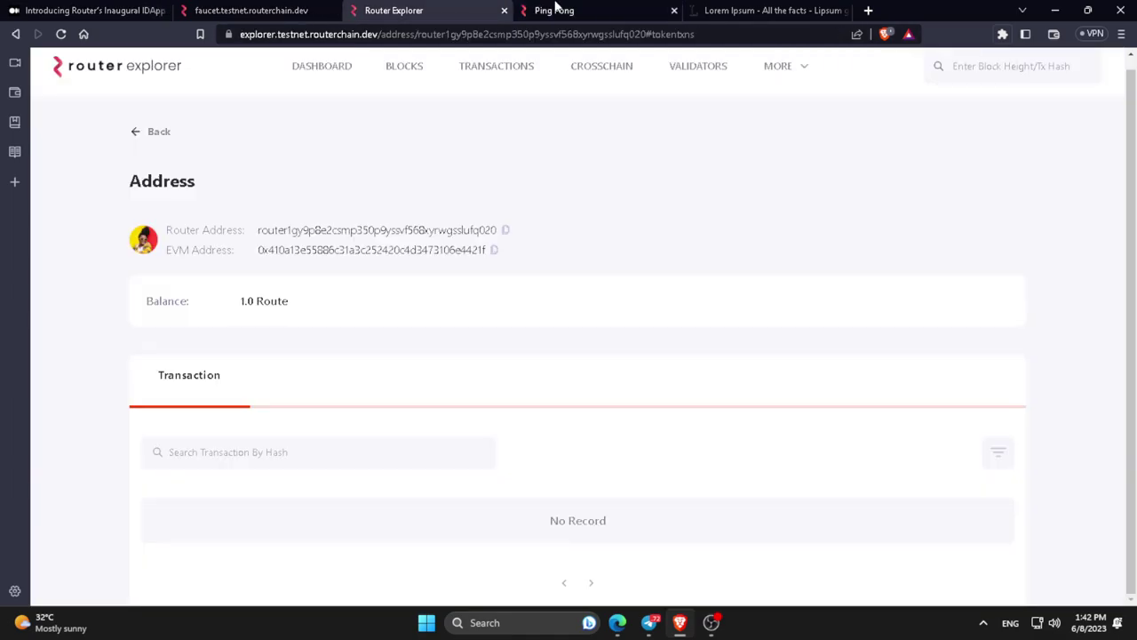
{"action": "left_click", "coordinate": [62, 35]}
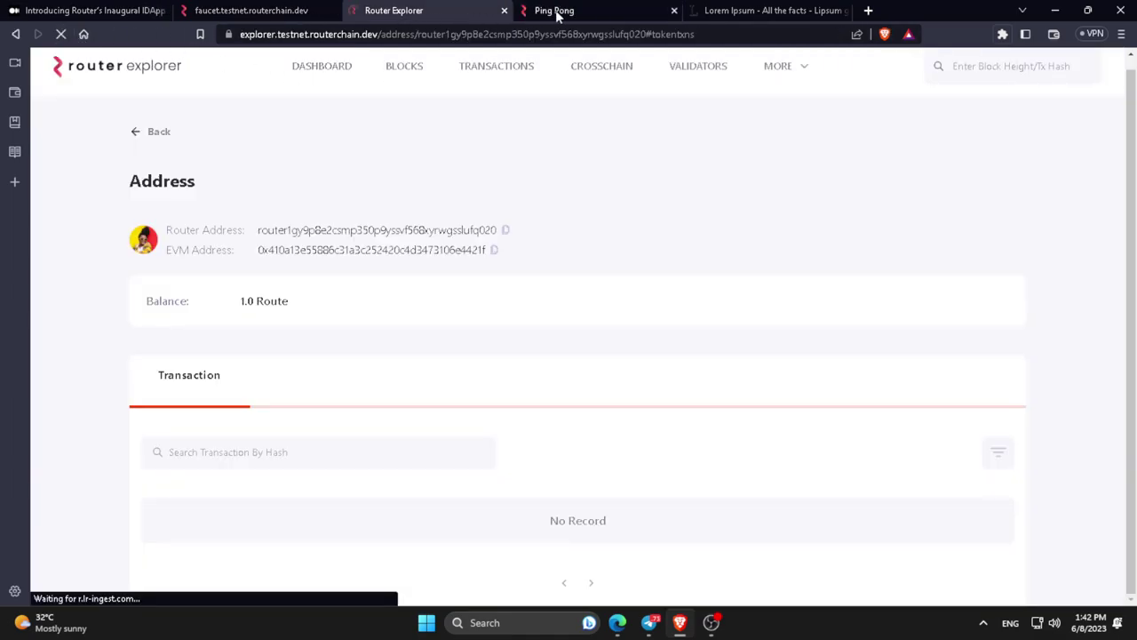
{"action": "scroll", "coordinate": [324, 326], "scroll_direction": "down", "scroll_amount": 2}
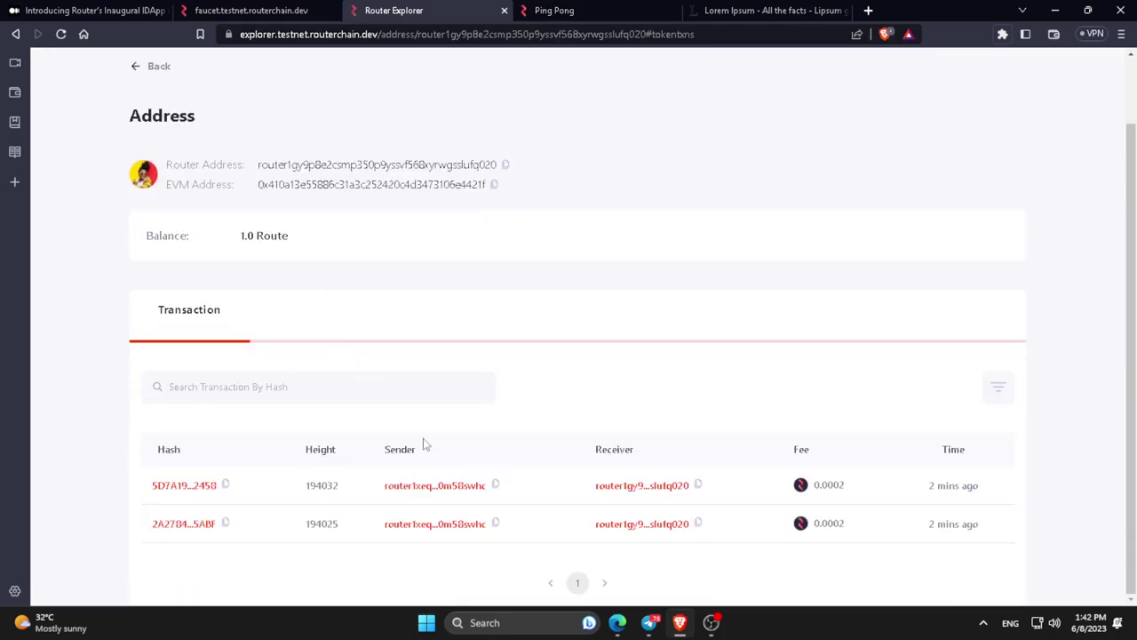
{"action": "left_click", "coordinate": [561, 11]}
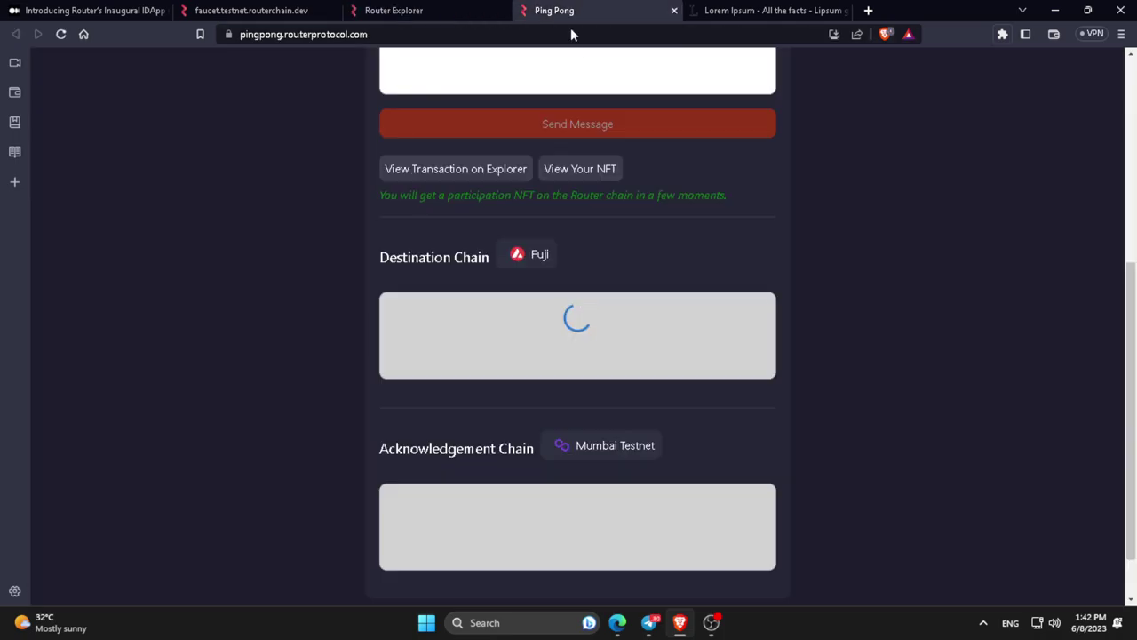
Step: Turn off Brave Shields for pingpong.routerprotocol.com and let the Ping Pong page reload
{"action": "scroll", "coordinate": [521, 254], "scroll_direction": "up", "scroll_amount": 3}
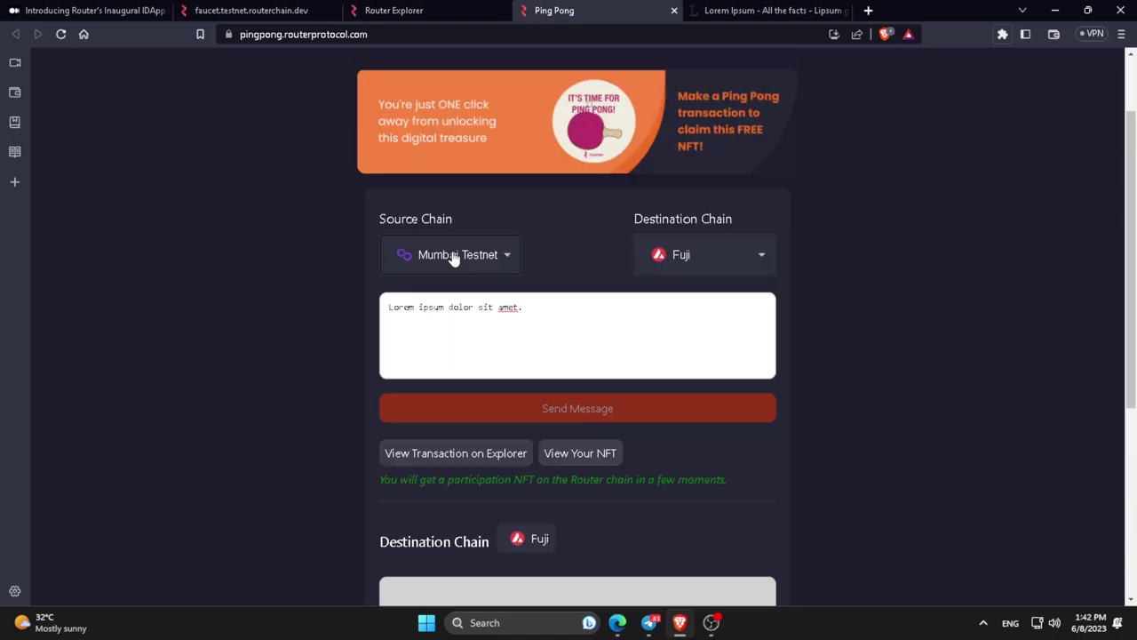
{"action": "left_click", "coordinate": [885, 34]}
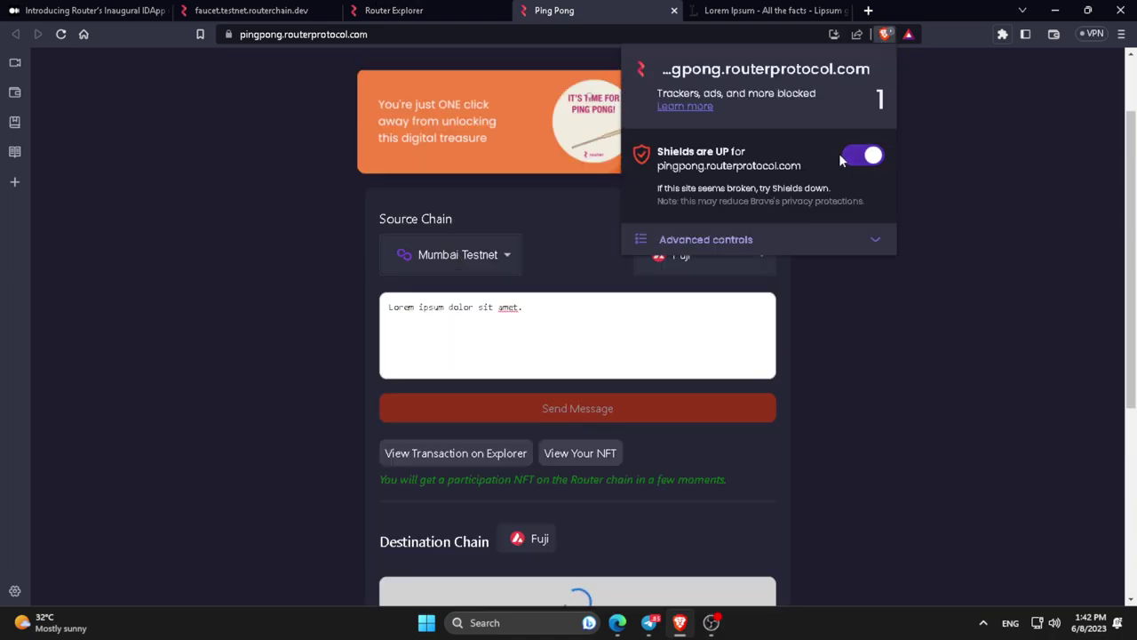
{"action": "left_click", "coordinate": [851, 155]}
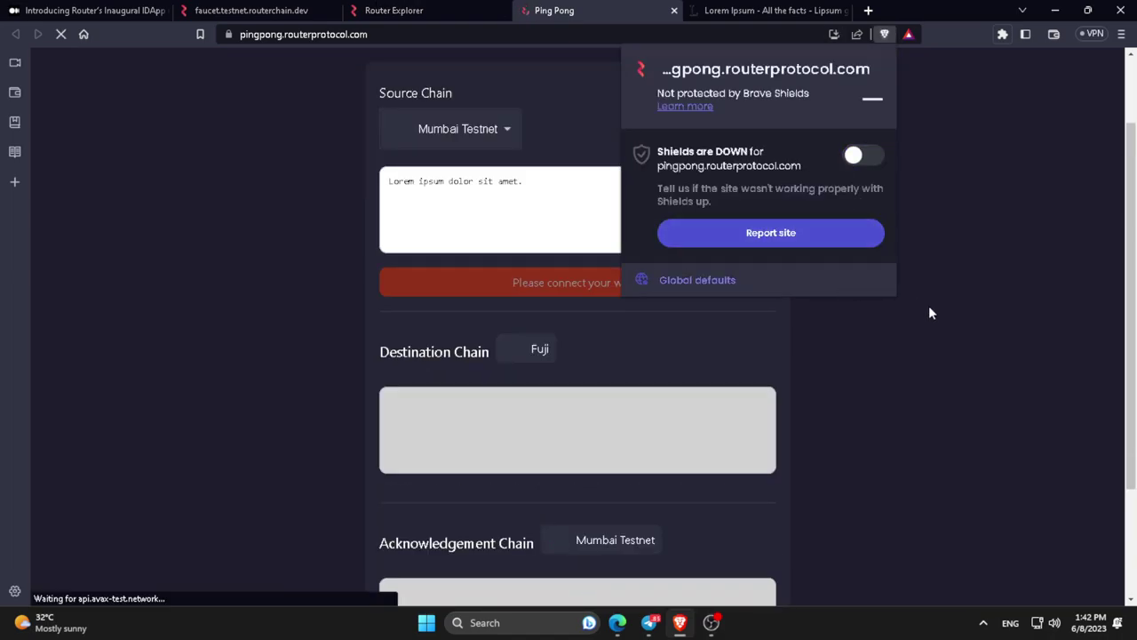
{"action": "left_click", "coordinate": [934, 303]}
{"action": "scroll", "coordinate": [707, 351], "scroll_direction": "down", "scroll_amount": 2}
{"action": "scroll", "coordinate": [707, 352], "scroll_direction": "up", "scroll_amount": 5}
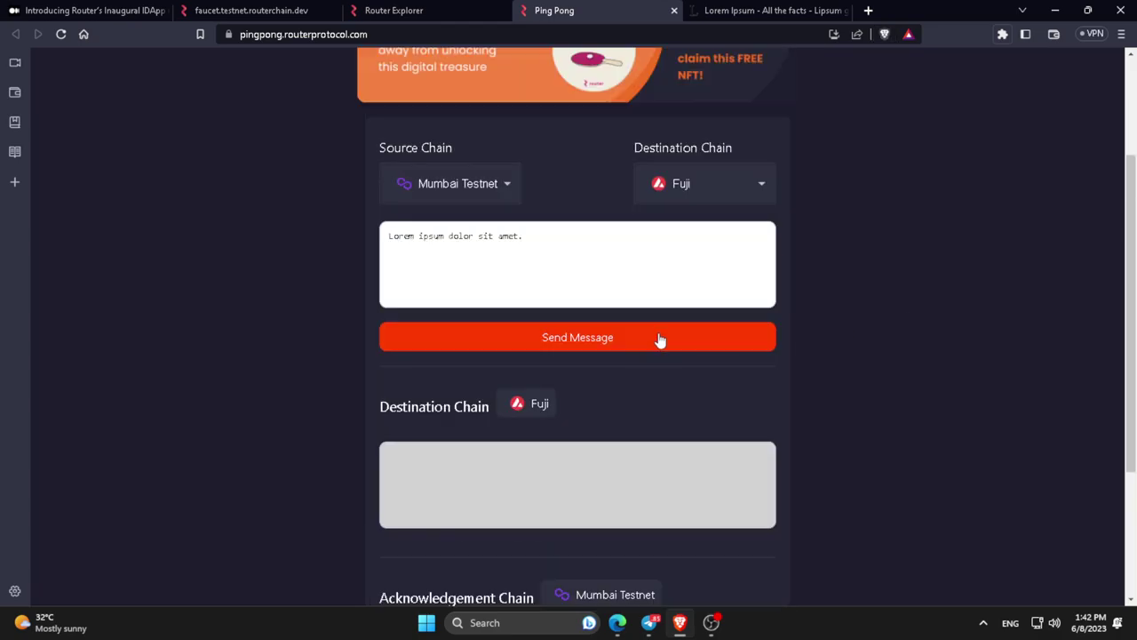
Step: Set the source chain to Fuji, approve the MetaMask network switch, and choose Router Testnet as the destination chain
{"action": "left_click", "coordinate": [462, 353]}
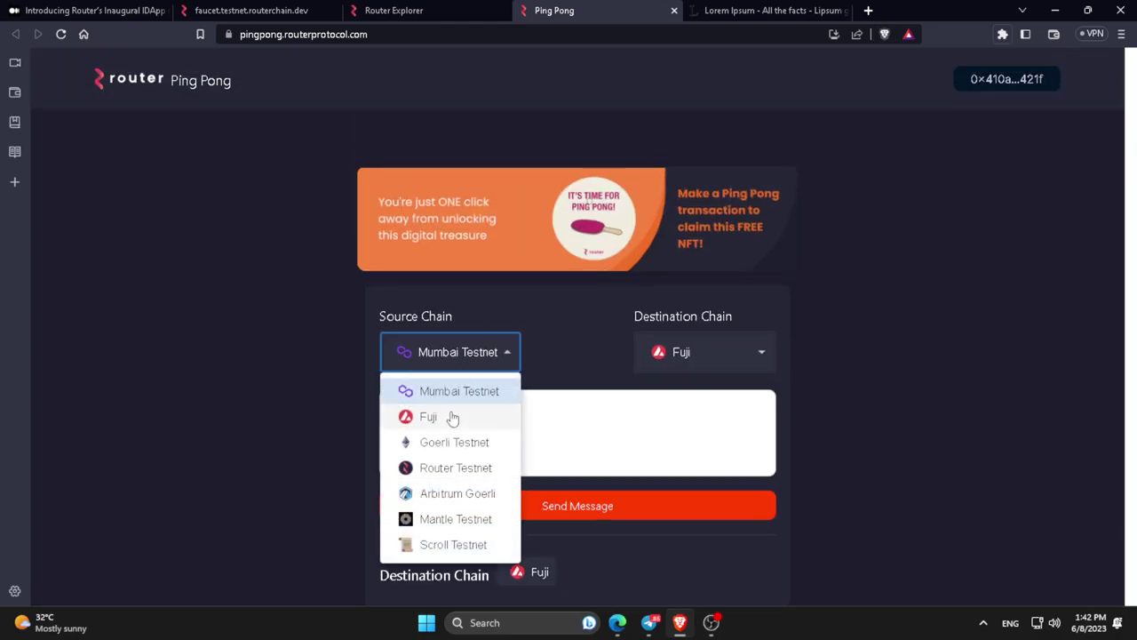
{"action": "left_click", "coordinate": [451, 419]}
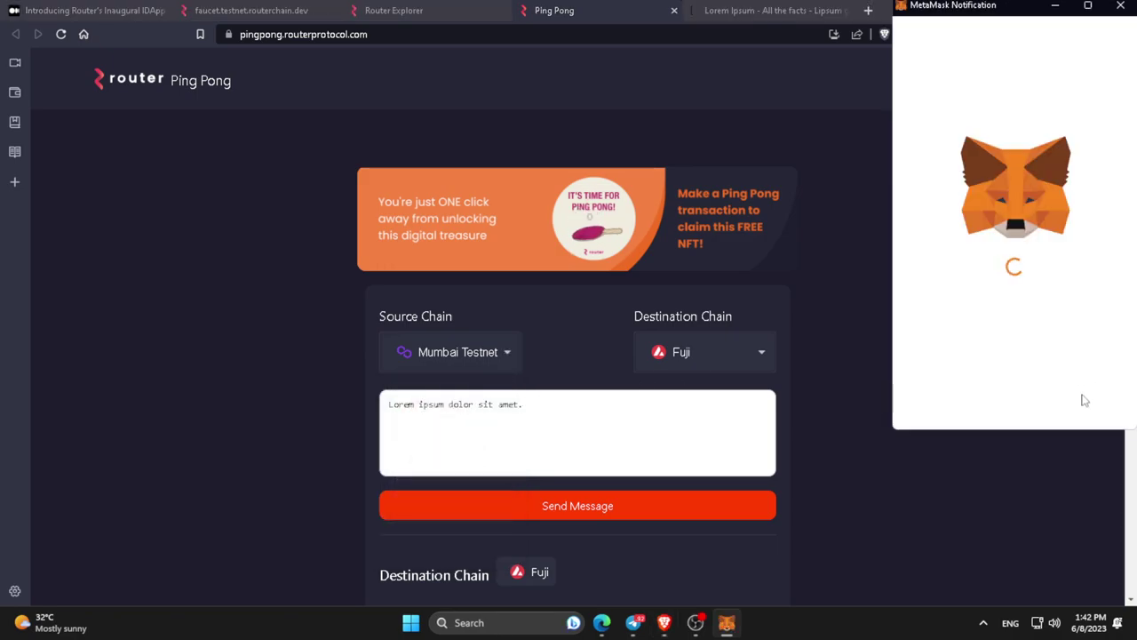
{"action": "left_click", "coordinate": [1080, 401]}
{"action": "left_click", "coordinate": [1078, 401]}
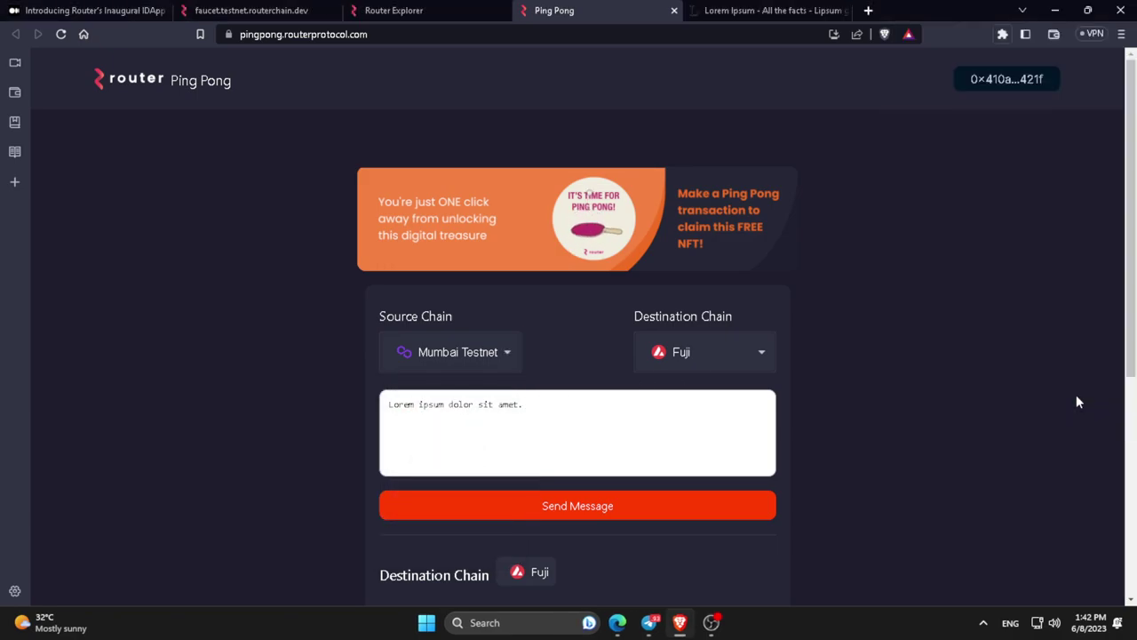
{"action": "left_click", "coordinate": [734, 364]}
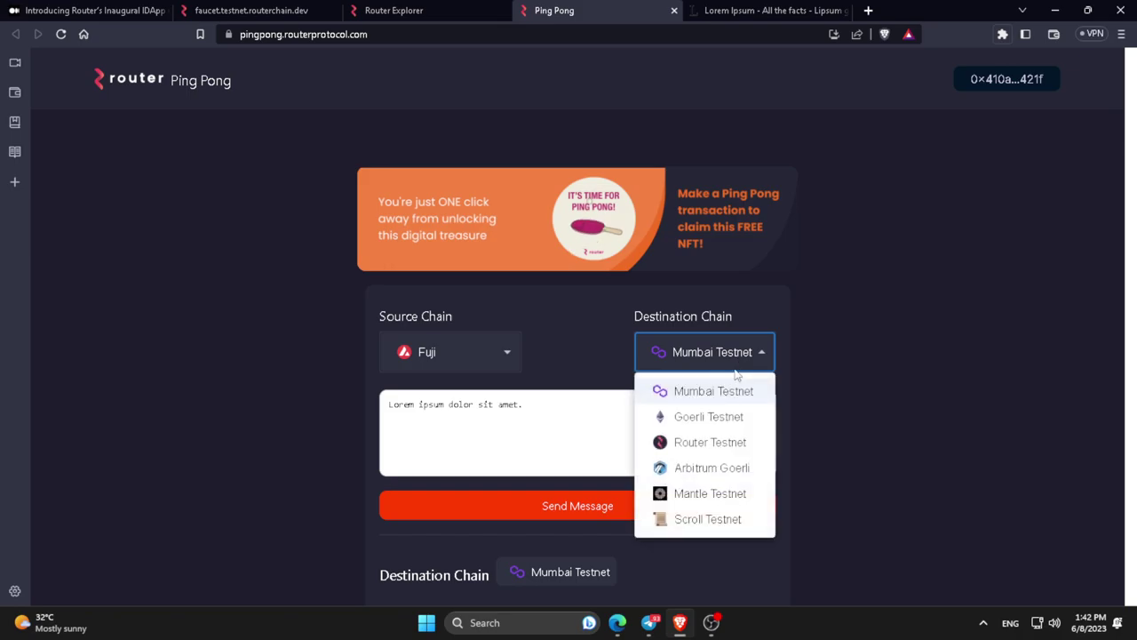
{"action": "left_click", "coordinate": [729, 444]}
Step: Send the Ping Pong message from Fuji to Router Testnet and confirm the transaction in MetaMask
{"action": "scroll", "coordinate": [675, 435], "scroll_direction": "down", "scroll_amount": 1}
{"action": "left_click", "coordinate": [613, 436]}
{"action": "scroll", "coordinate": [622, 427], "scroll_direction": "down", "scroll_amount": 4}
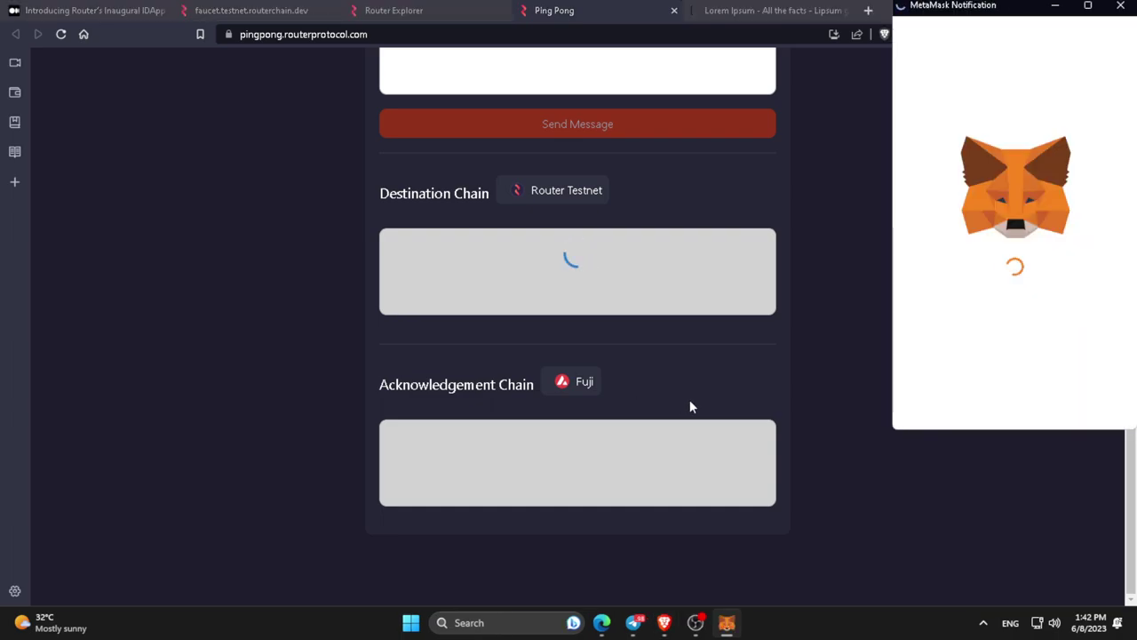
{"action": "scroll", "coordinate": [1044, 375], "scroll_direction": "down", "scroll_amount": 2}
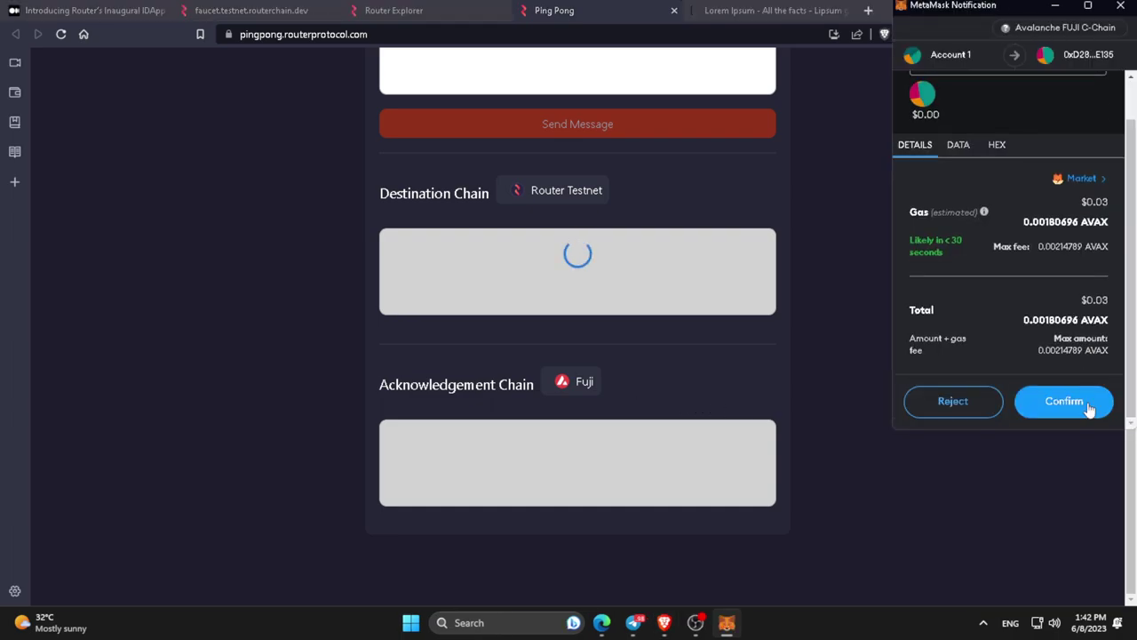
{"action": "left_click", "coordinate": [1075, 404]}
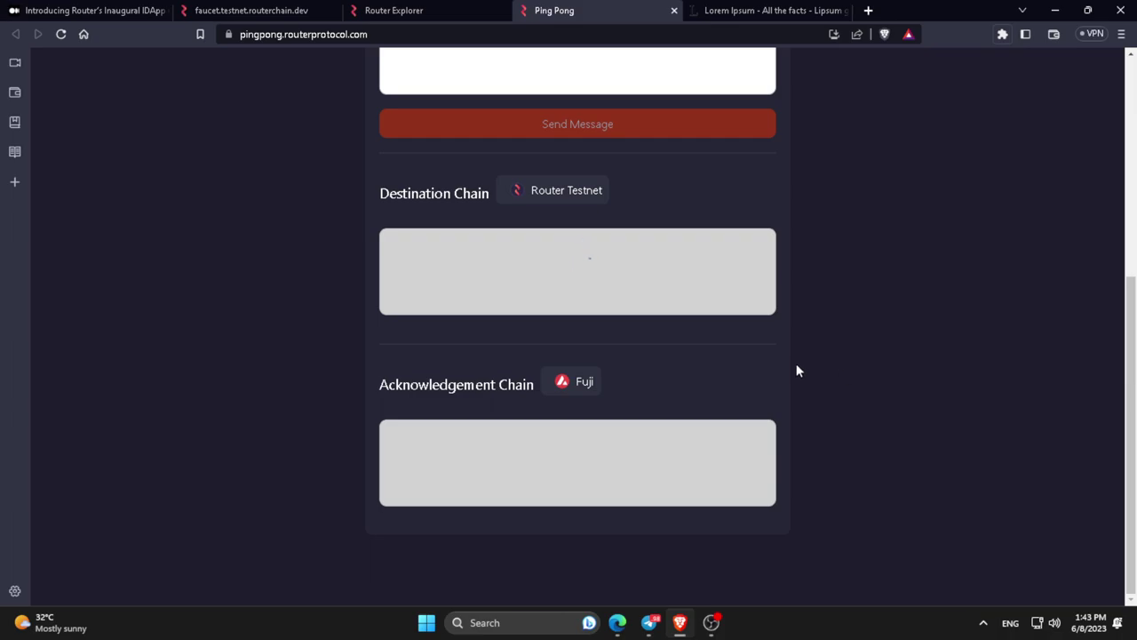
Step: Check the message's delivery progress, view the NFT address page in the explorer, and close that page
{"action": "scroll", "coordinate": [798, 360], "scroll_direction": "up", "scroll_amount": 5}
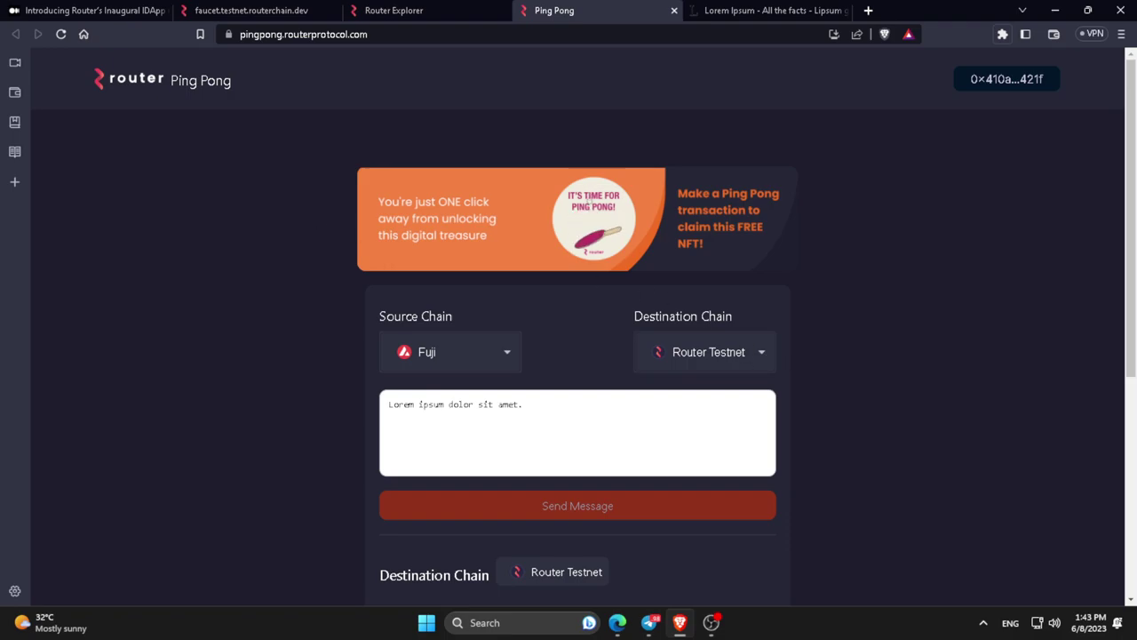
{"action": "scroll", "coordinate": [520, 282], "scroll_direction": "down", "scroll_amount": 4}
{"action": "scroll", "coordinate": [524, 283], "scroll_direction": "up", "scroll_amount": 4}
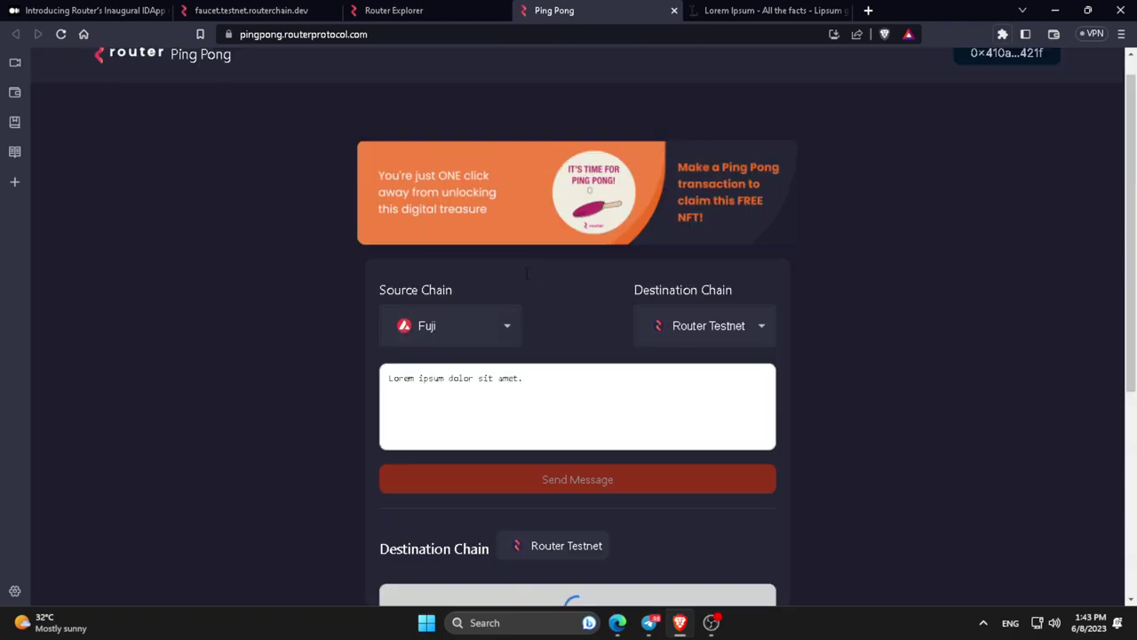
{"action": "scroll", "coordinate": [527, 283], "scroll_direction": "down", "scroll_amount": 4}
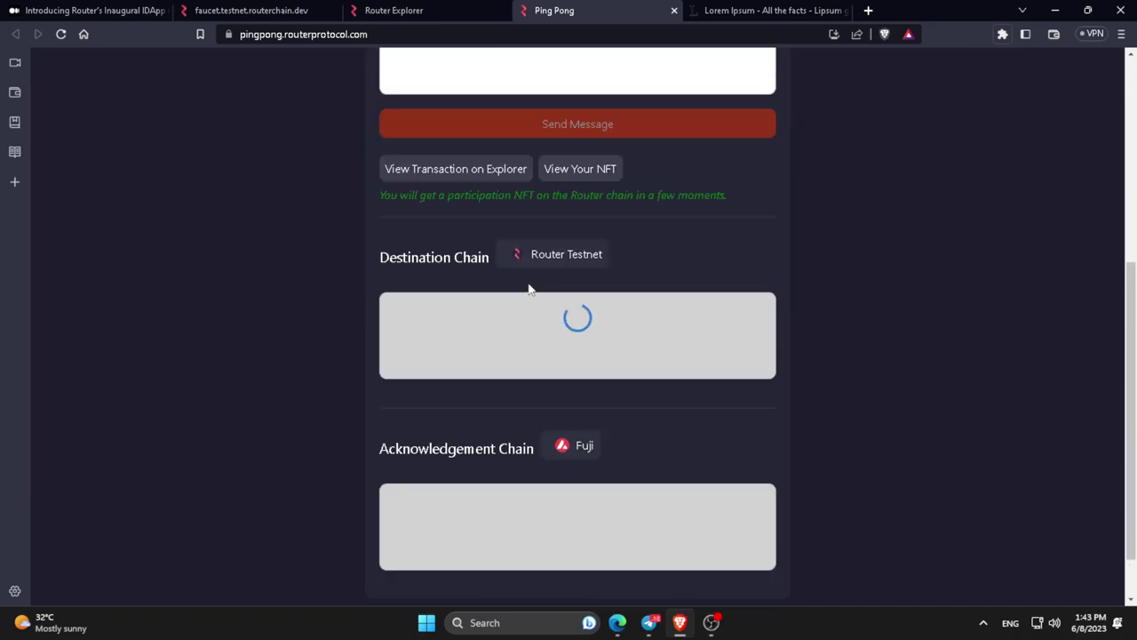
{"action": "left_click", "coordinate": [571, 169]}
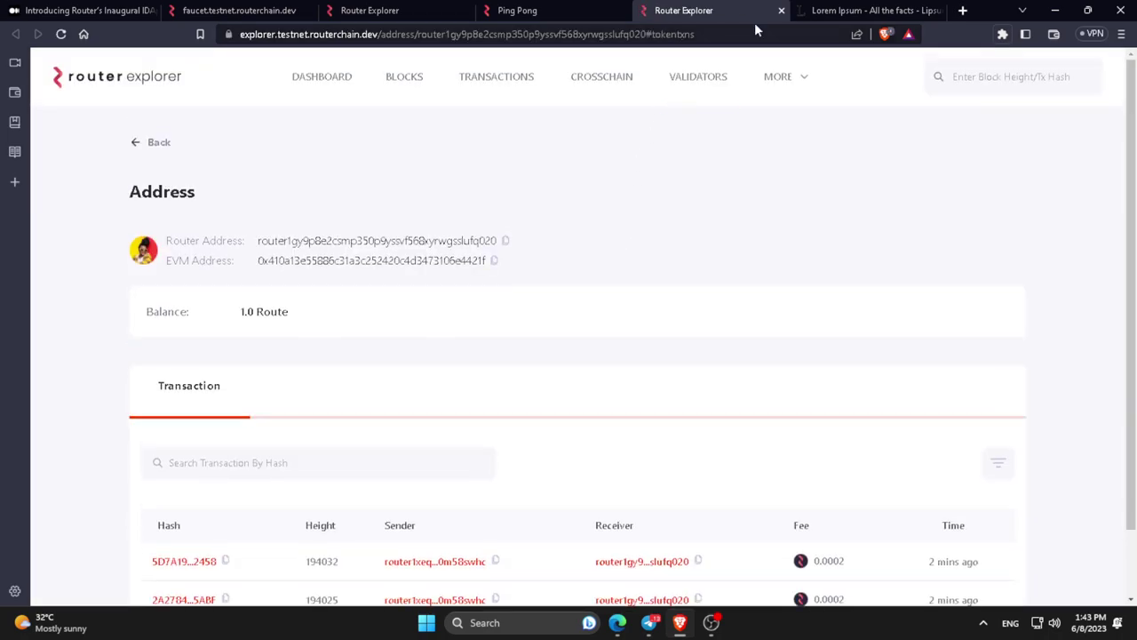
{"action": "left_click", "coordinate": [781, 11]}
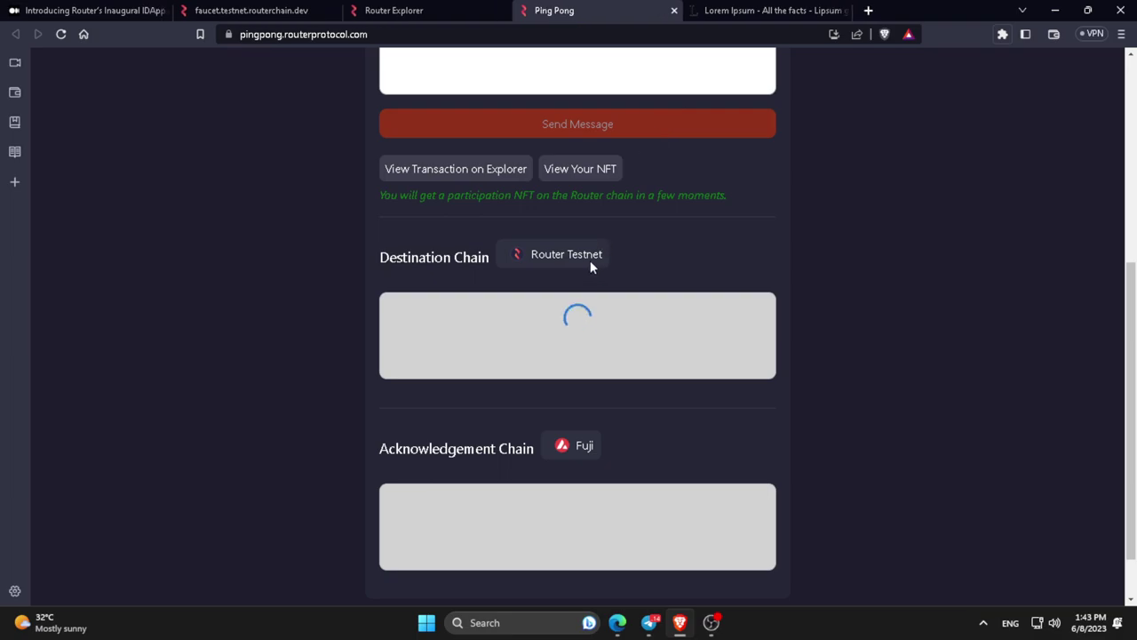
Step: Open the transaction in Router Explorer, examine the CrossChain entries and their statuses, and return to Ping Pong
{"action": "scroll", "coordinate": [551, 231], "scroll_direction": "up", "scroll_amount": 1}
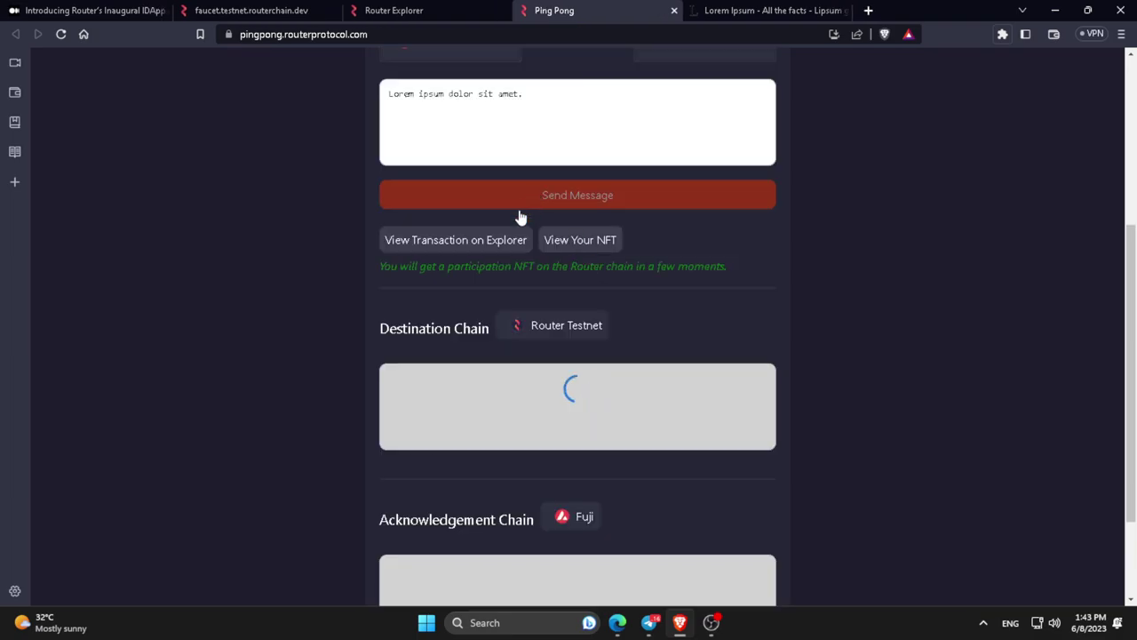
{"action": "left_click", "coordinate": [492, 241]}
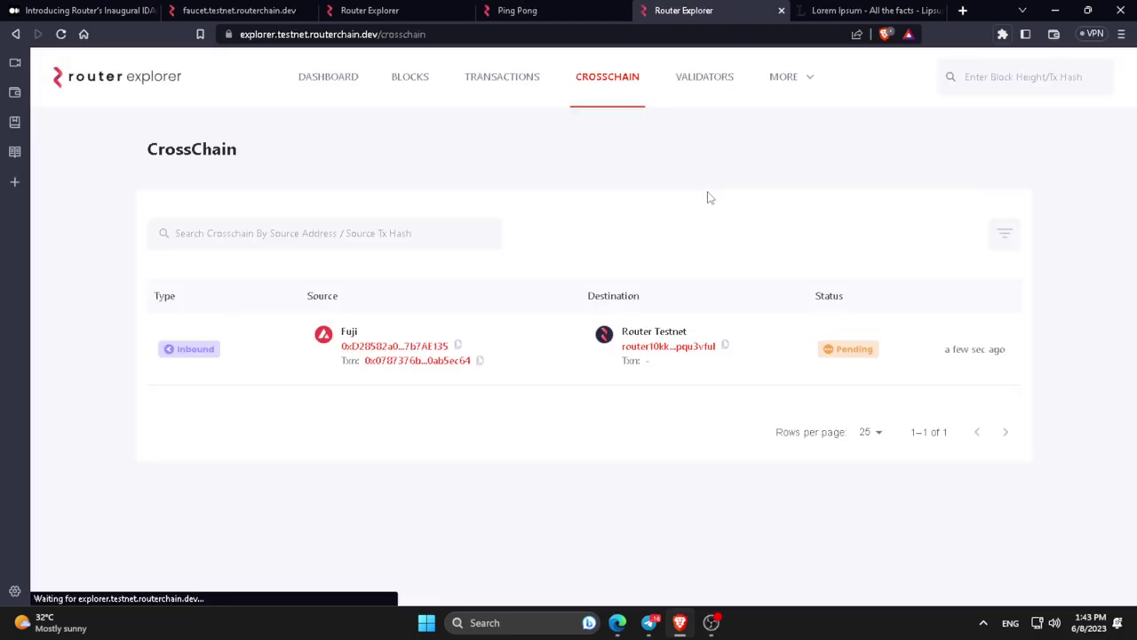
{"action": "scroll", "coordinate": [711, 195], "scroll_direction": "down", "scroll_amount": 3}
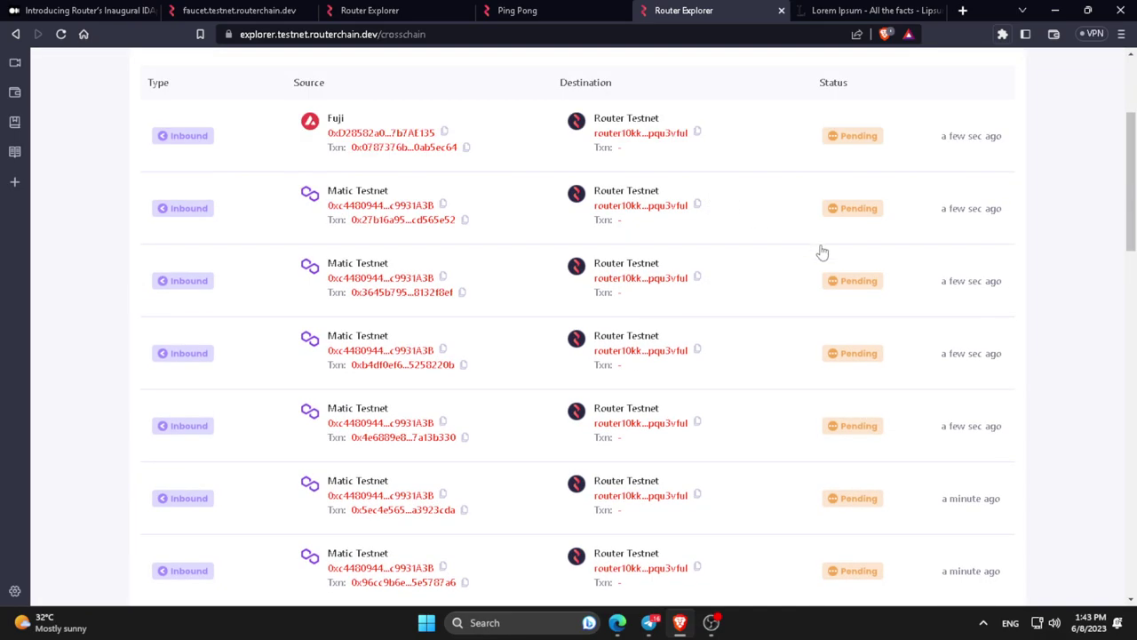
{"action": "scroll", "coordinate": [775, 331], "scroll_direction": "down", "scroll_amount": 7}
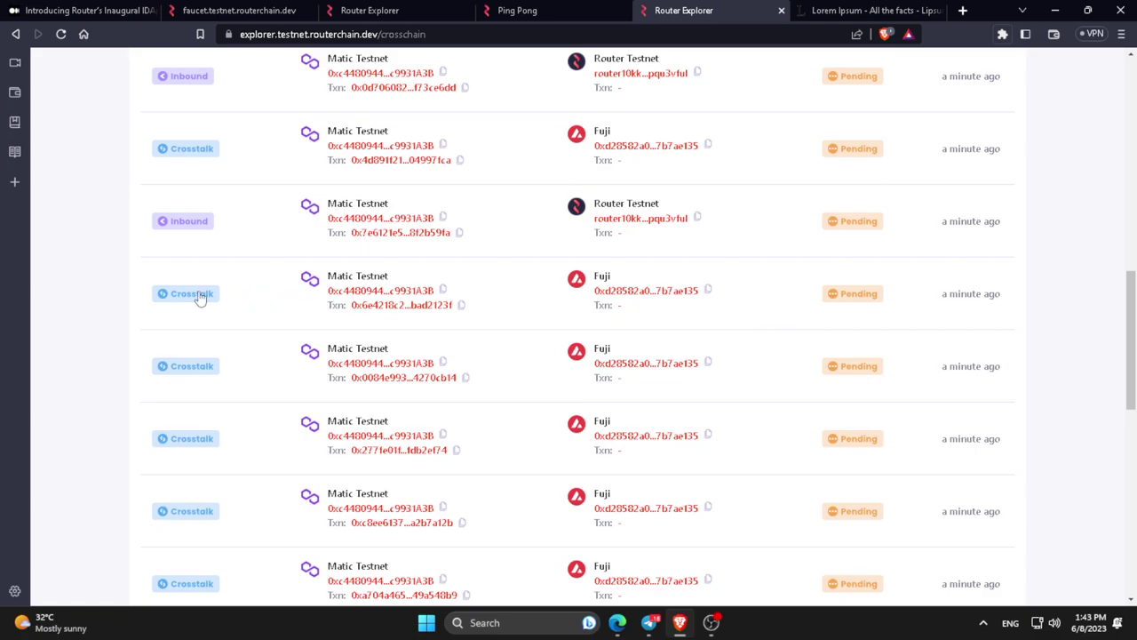
{"action": "scroll", "coordinate": [213, 384], "scroll_direction": "down", "scroll_amount": 5}
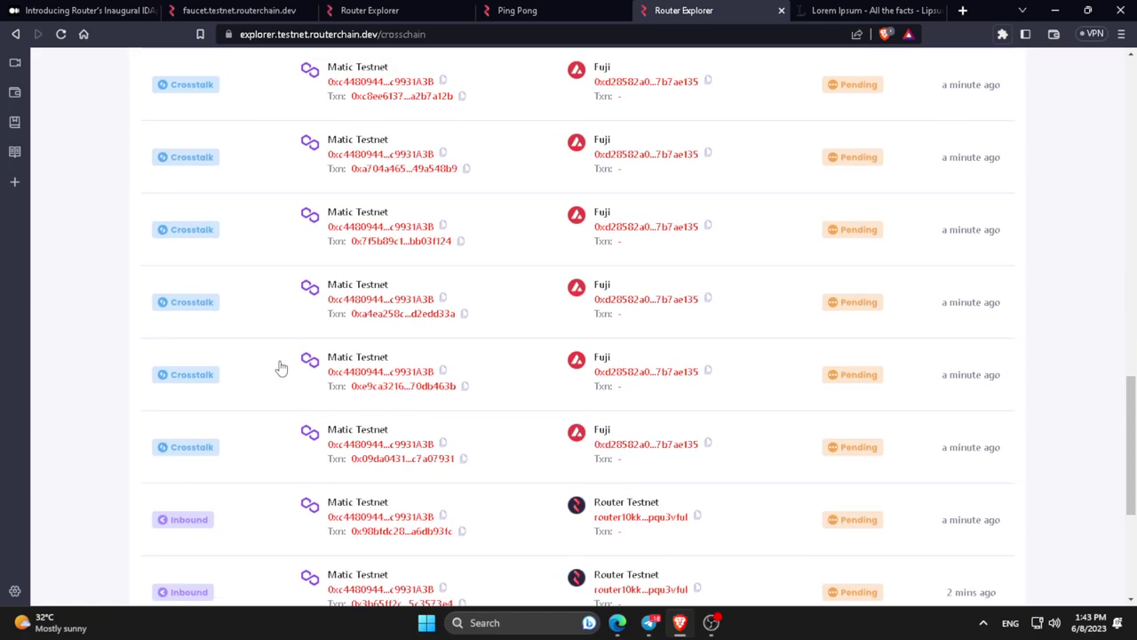
{"action": "scroll", "coordinate": [419, 332], "scroll_direction": "up", "scroll_amount": 12}
{"action": "scroll", "coordinate": [475, 336], "scroll_direction": "up", "scroll_amount": 2}
{"action": "scroll", "coordinate": [477, 329], "scroll_direction": "down", "scroll_amount": 3}
{"action": "scroll", "coordinate": [478, 329], "scroll_direction": "up", "scroll_amount": 2}
{"action": "left_click", "coordinate": [506, 9]}
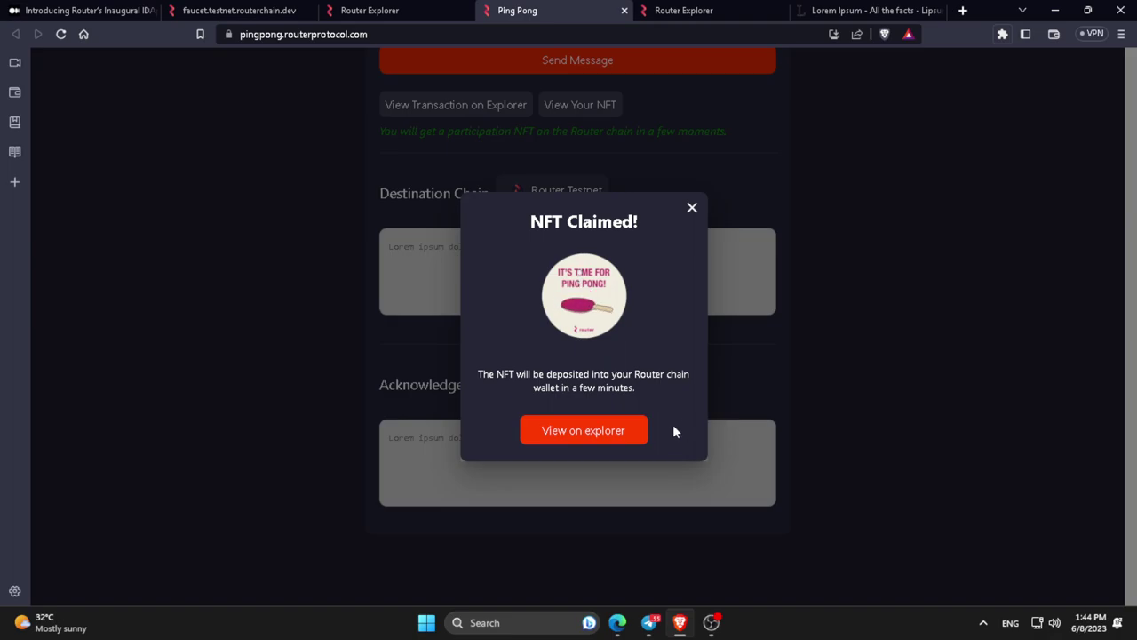
Step: View the claimed NFT's address page and transactions in the explorer, and close the two extra explorer tabs
{"action": "left_click", "coordinate": [627, 431]}
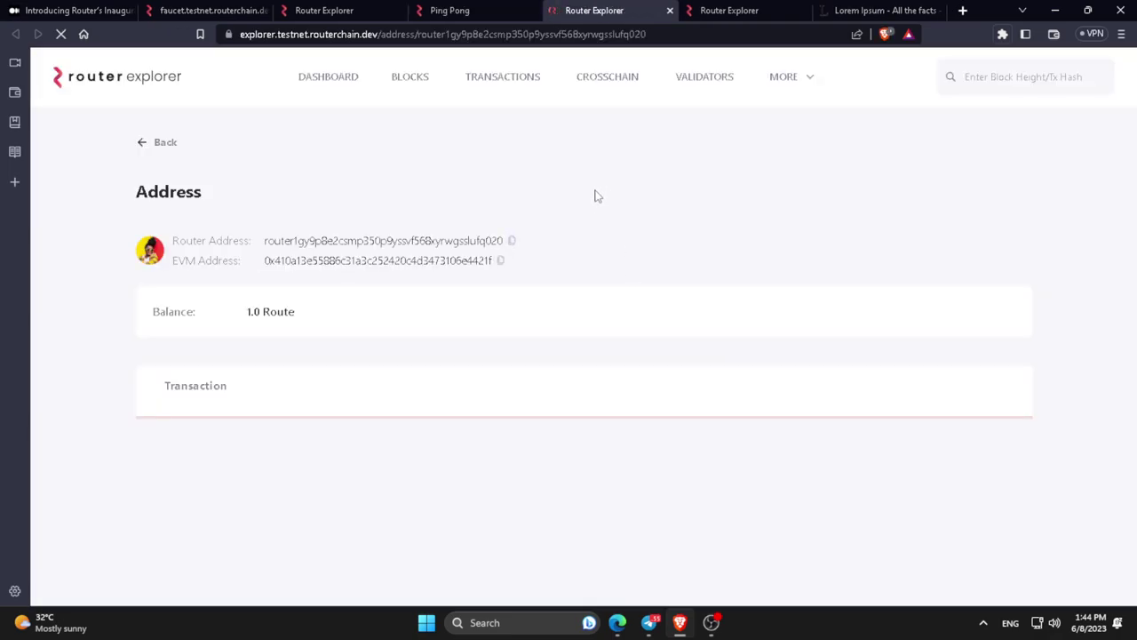
{"action": "scroll", "coordinate": [498, 314], "scroll_direction": "down", "scroll_amount": 1}
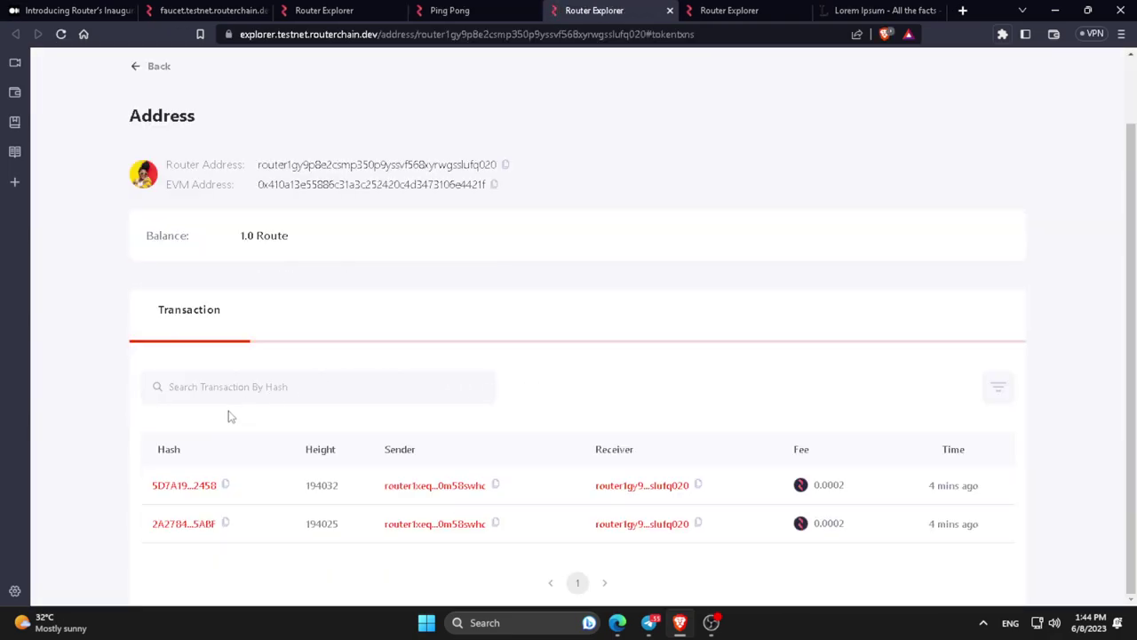
{"action": "left_click", "coordinate": [669, 10]}
{"action": "left_click", "coordinate": [655, 12]}
{"action": "left_click", "coordinate": [668, 11]}
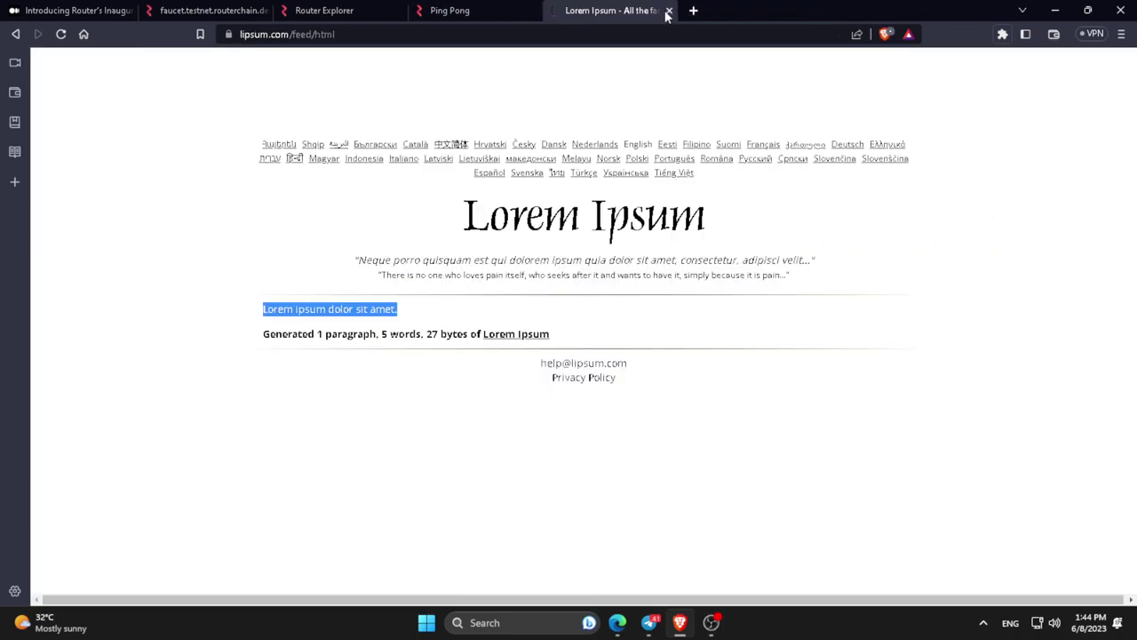
Step: Return to Ping Pong and dismiss the NFT Claimed dialog
{"action": "left_click", "coordinate": [541, 9]}
{"action": "left_click", "coordinate": [693, 210]}
{"action": "scroll", "coordinate": [578, 294], "scroll_direction": "up", "scroll_amount": 5}
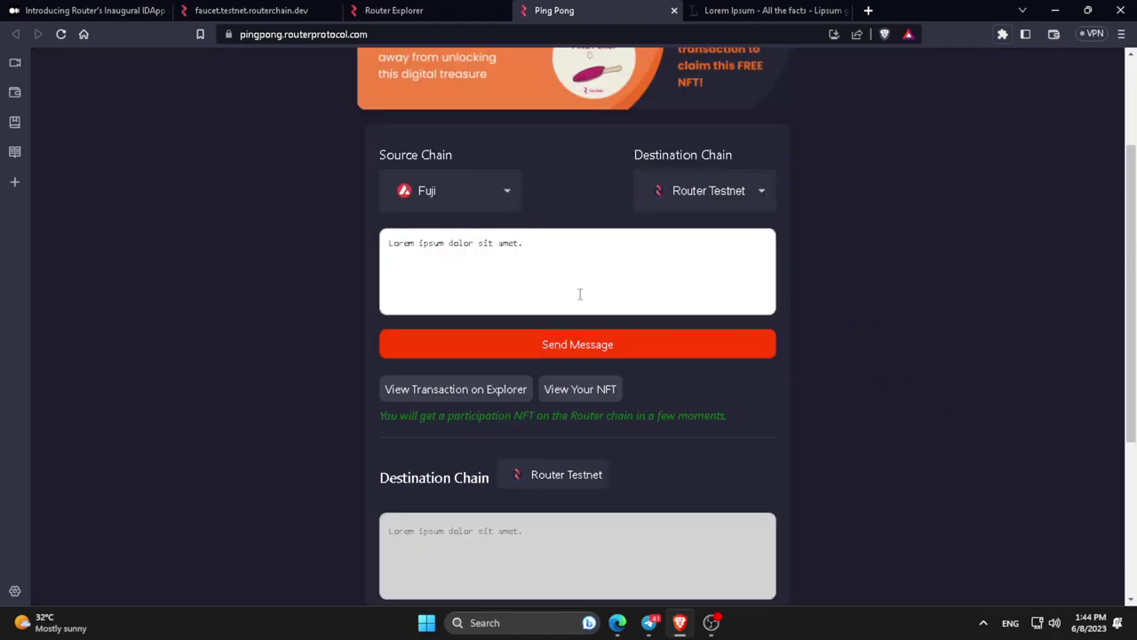
Step: Set the source chain to Goerli Testnet, approve the MetaMask network switch, and choose Scroll Testnet as the destination chain
{"action": "left_click", "coordinate": [489, 358]}
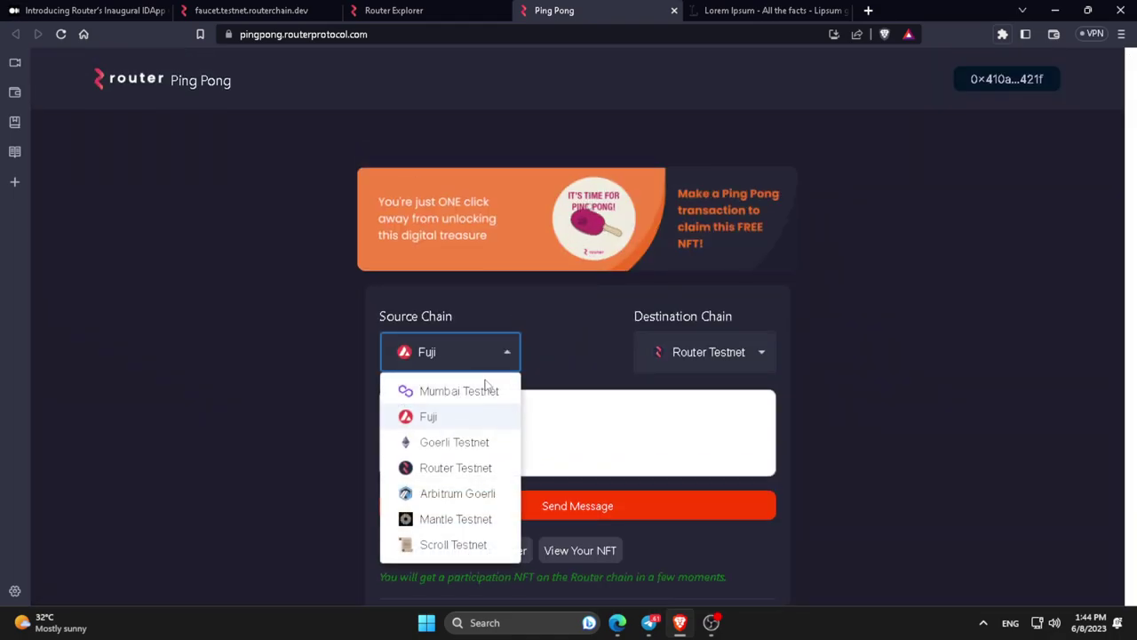
{"action": "left_click", "coordinate": [469, 473]}
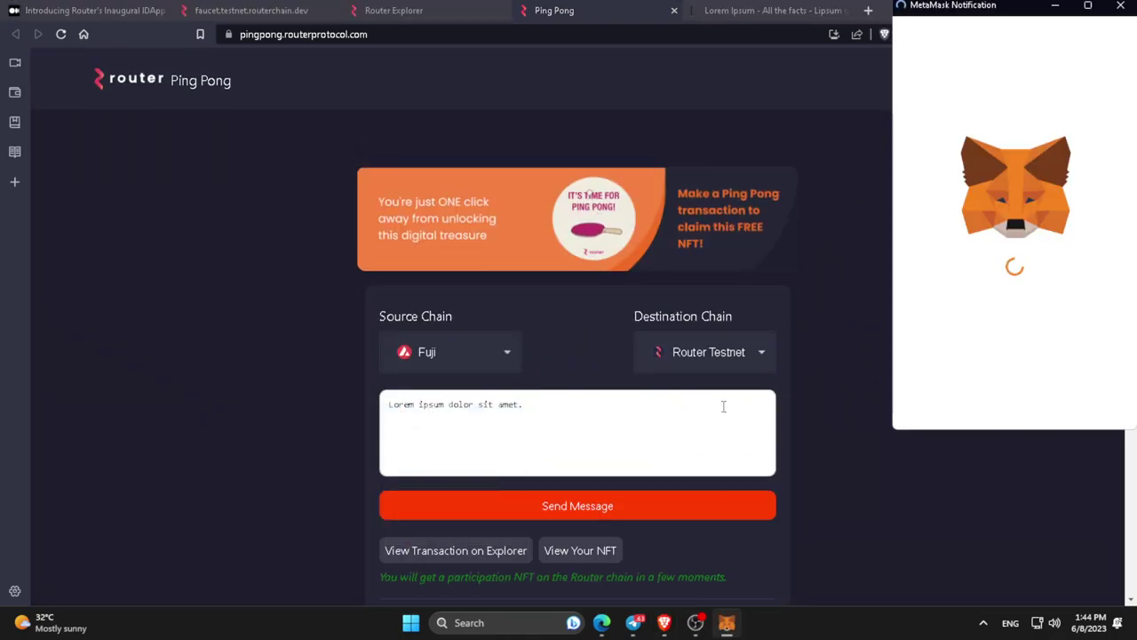
{"action": "left_click", "coordinate": [1058, 414]}
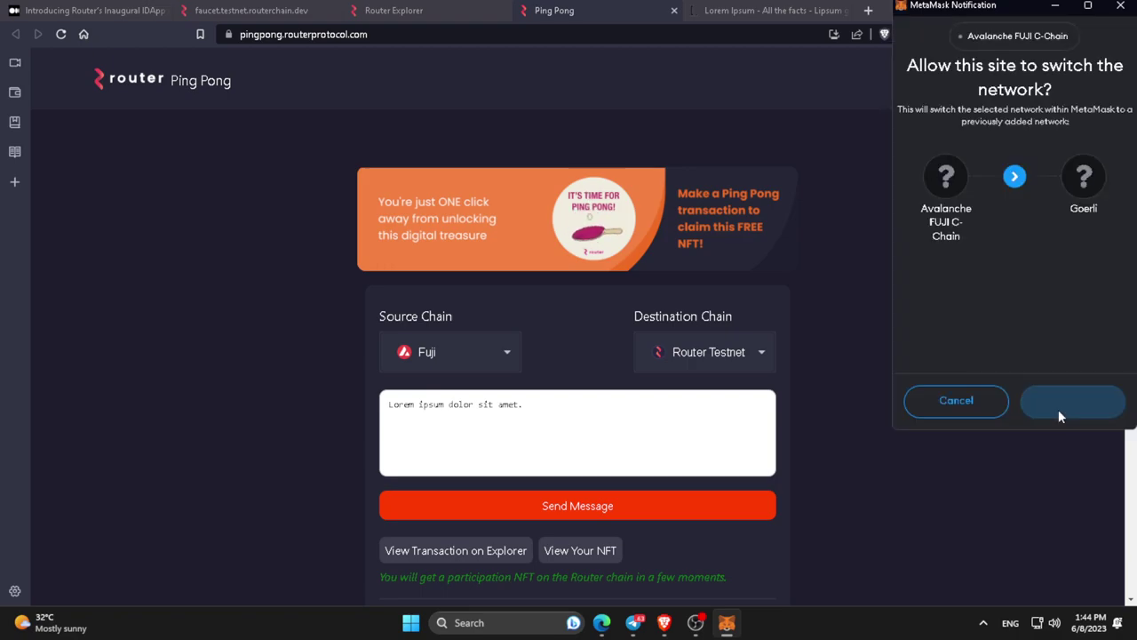
{"action": "left_click", "coordinate": [690, 353]}
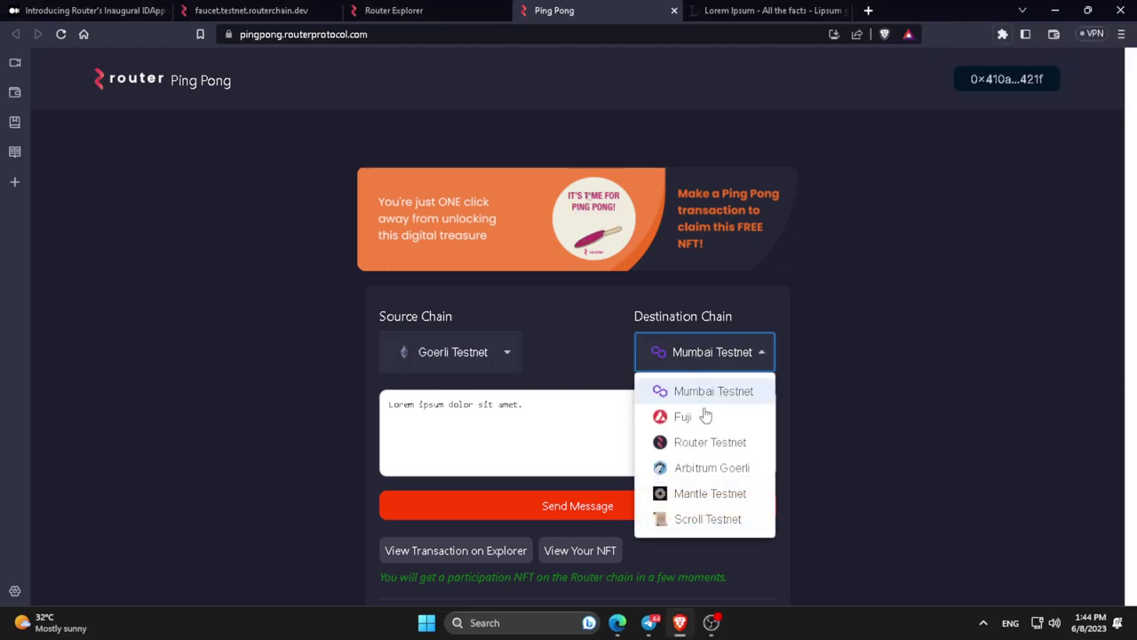
{"action": "left_click", "coordinate": [708, 519]}
Step: Generate 15 words of placeholder text on the Lorem Ipsum site and copy the resulting paragraph
{"action": "left_click", "coordinate": [798, 10]}
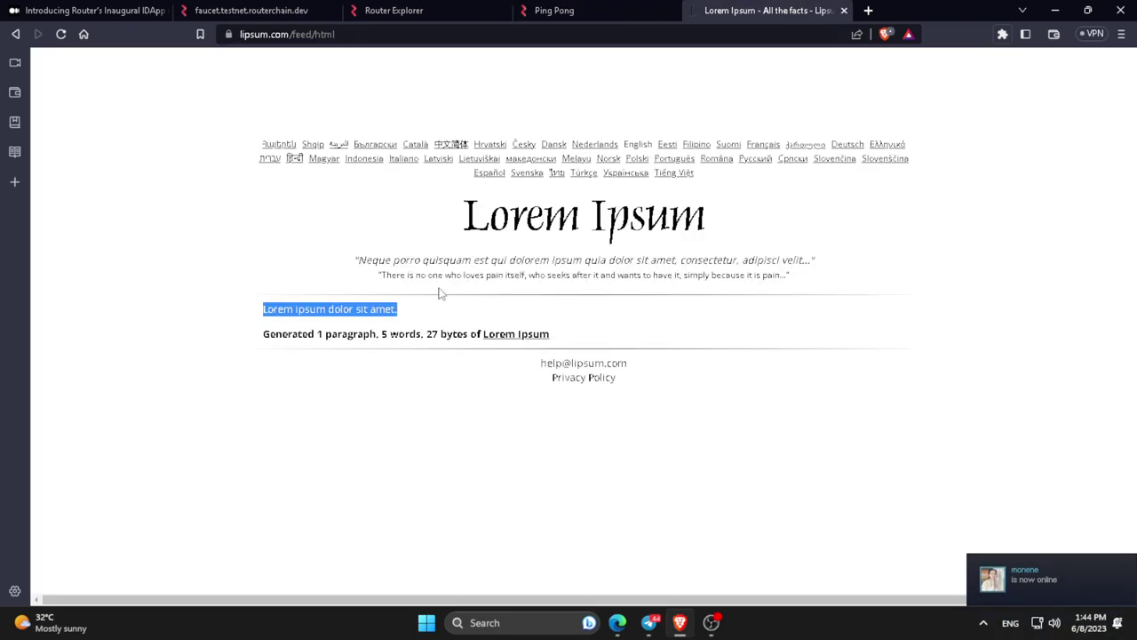
{"action": "left_click", "coordinate": [16, 34]}
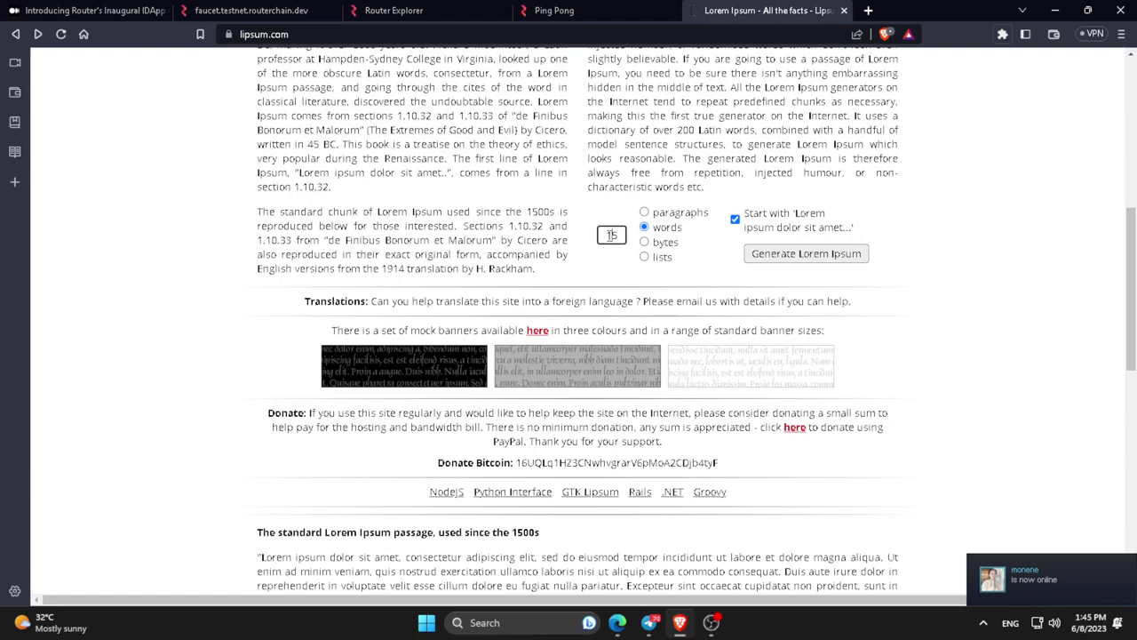
{"action": "left_click", "coordinate": [755, 253]}
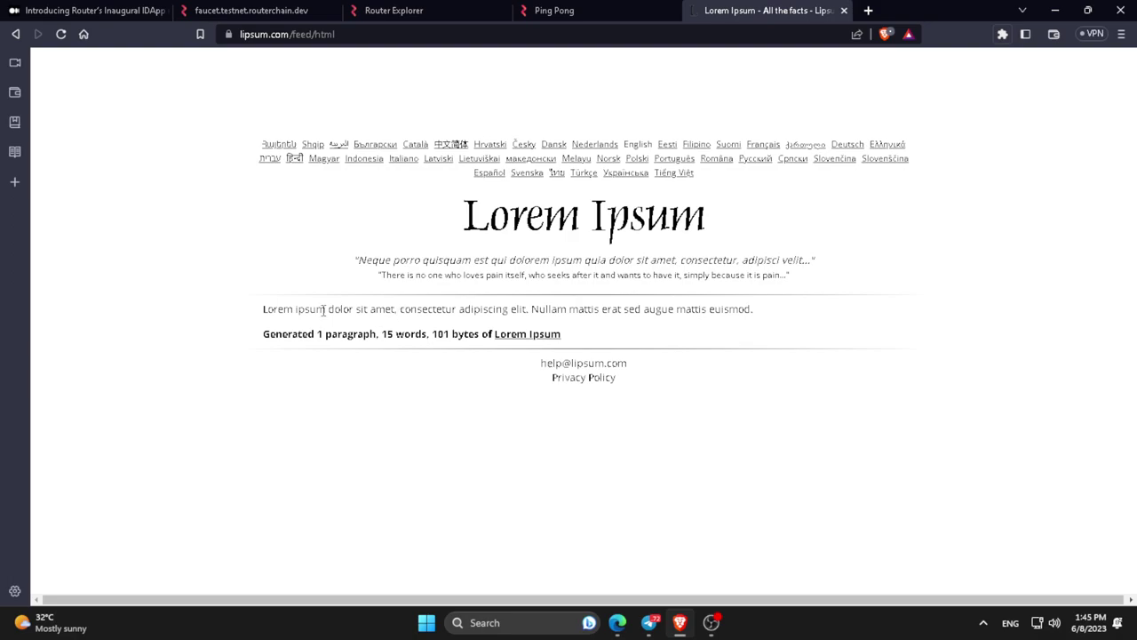
{"action": "triple_click", "coordinate": [323, 309]}
{"action": "right_click", "coordinate": [323, 309]}
{"action": "left_click", "coordinate": [368, 322]}
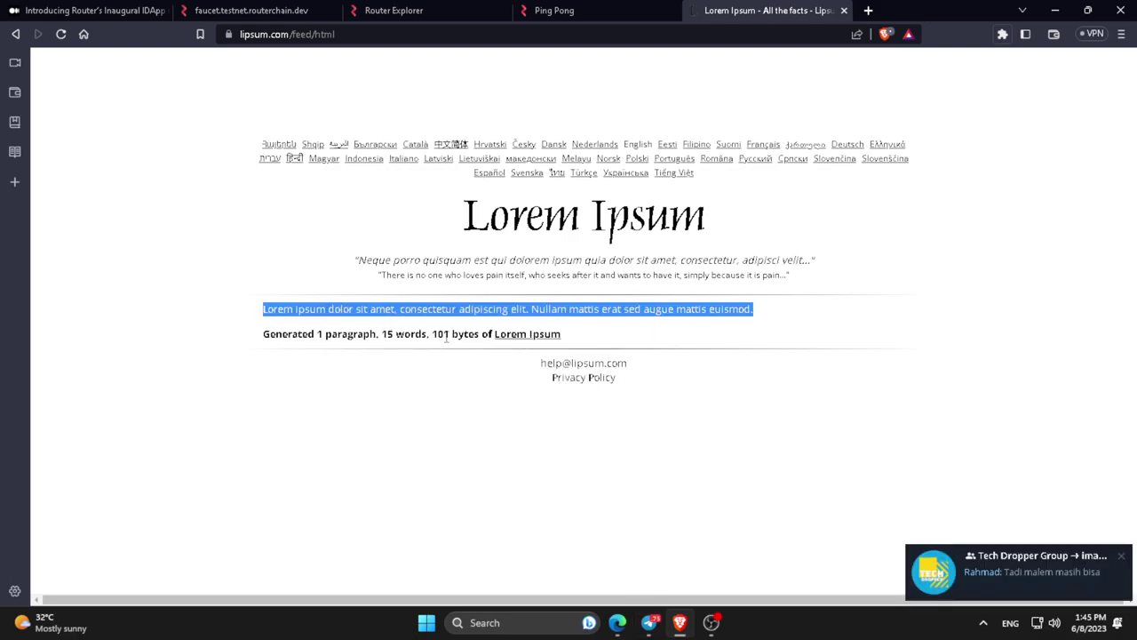
Step: Replace the Ping Pong message with the copied paragraph and send it to Scroll Testnet, confirming the transaction in MetaMask
{"action": "left_click", "coordinate": [651, 7]}
{"action": "scroll", "coordinate": [551, 347], "scroll_direction": "down", "scroll_amount": 1}
{"action": "double_click", "coordinate": [508, 333]}
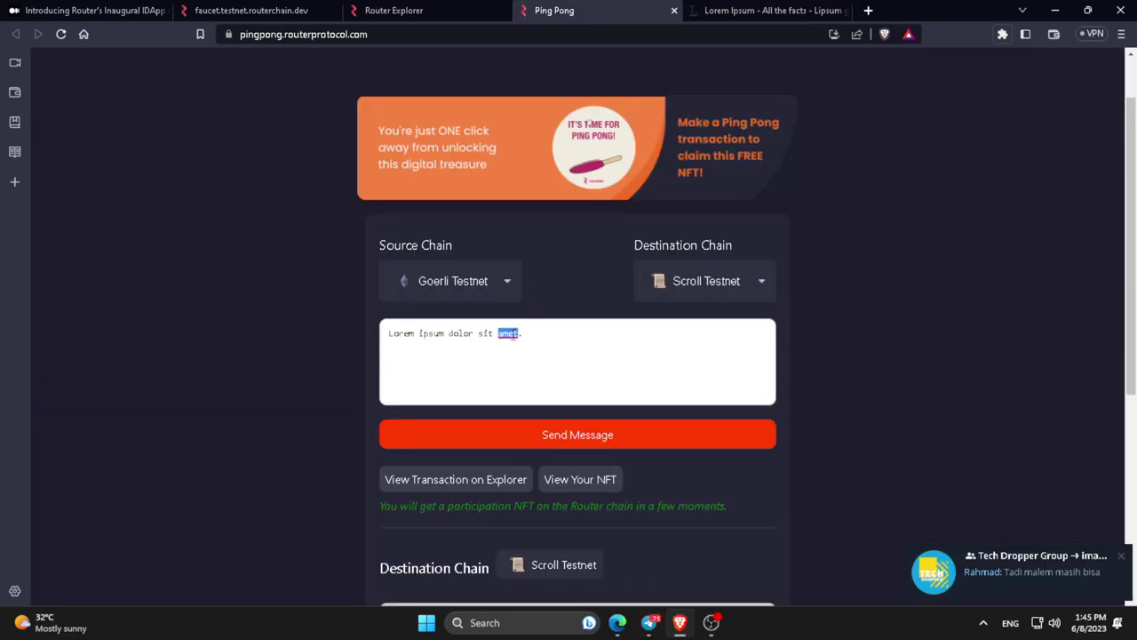
{"action": "triple_click", "coordinate": [513, 334]}
{"action": "right_click", "coordinate": [512, 334]}
{"action": "left_click", "coordinate": [587, 120]}
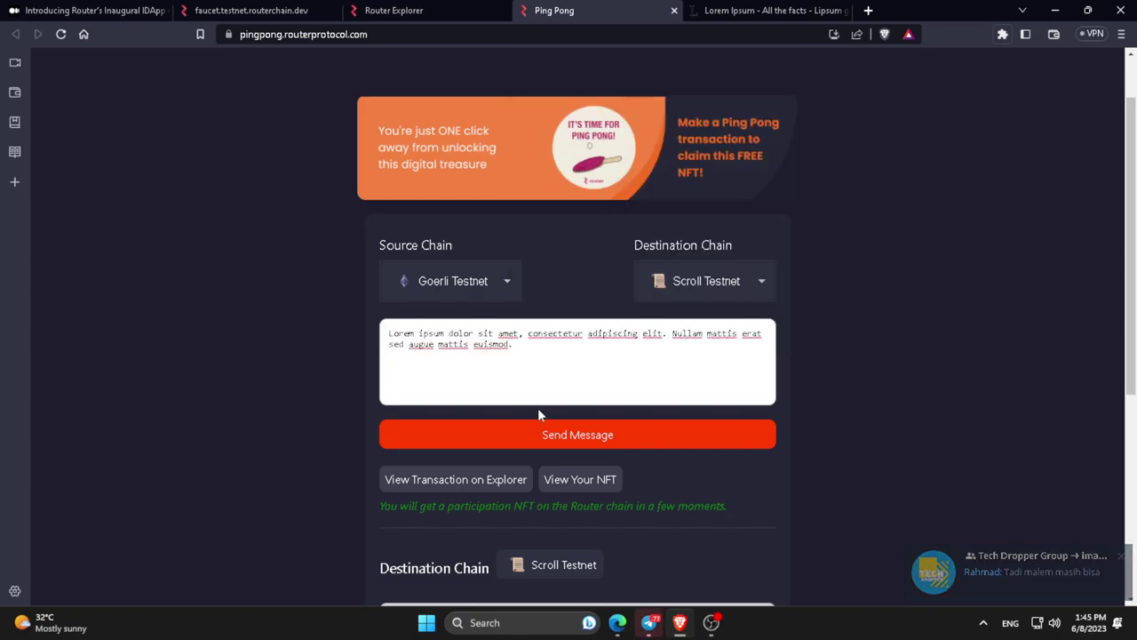
{"action": "left_click", "coordinate": [541, 435]}
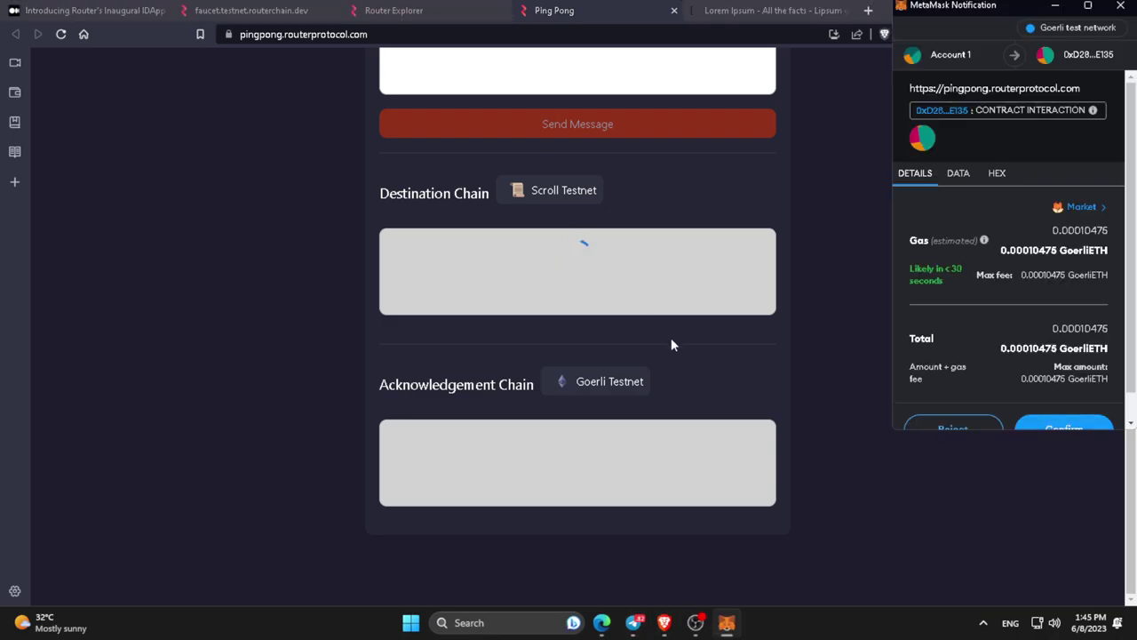
{"action": "left_click", "coordinate": [1064, 401]}
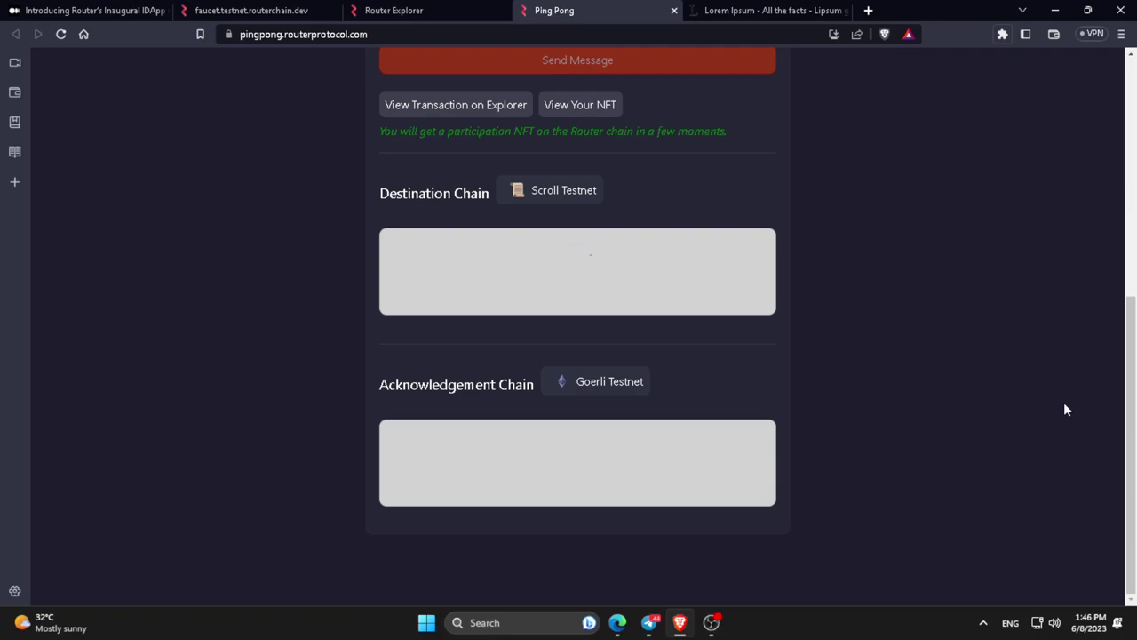
Step: View the transaction in Router Explorer, examine the details of the pending Goerli to Scroll Alpha Testnet entry, and return to Ping Pong
{"action": "left_click", "coordinate": [485, 107]}
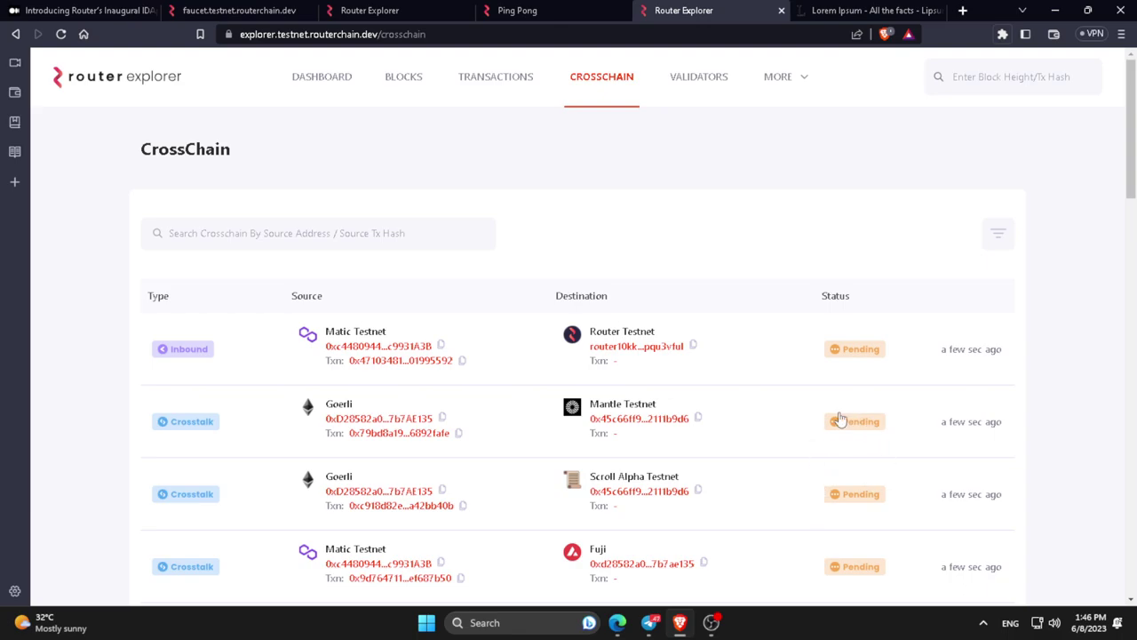
{"action": "left_click", "coordinate": [844, 496]}
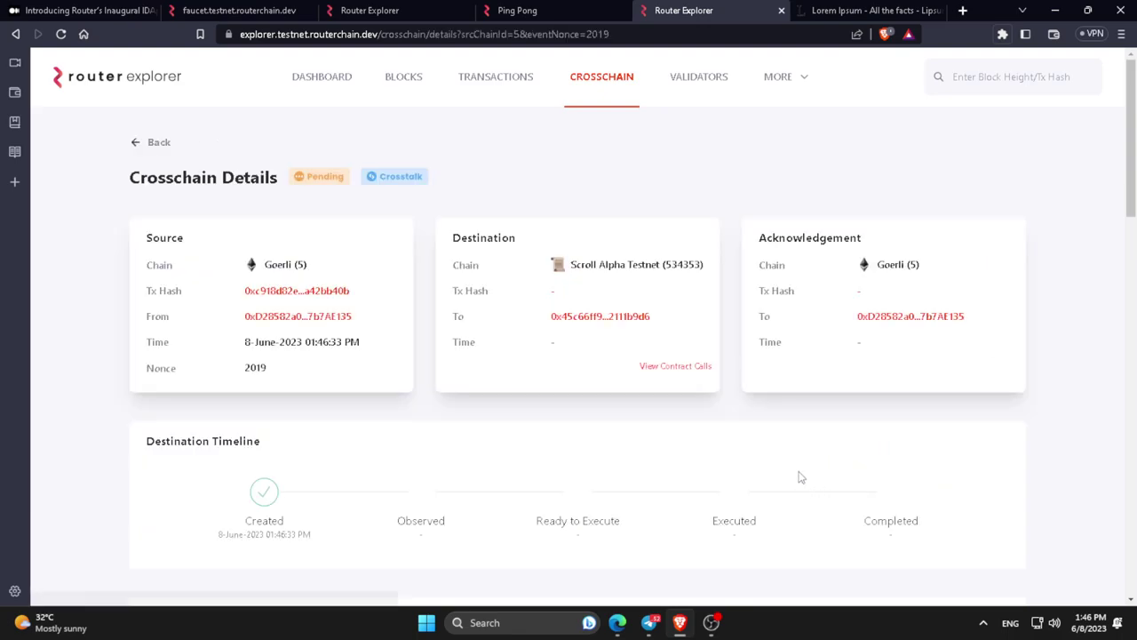
{"action": "scroll", "coordinate": [558, 299], "scroll_direction": "down", "scroll_amount": 1}
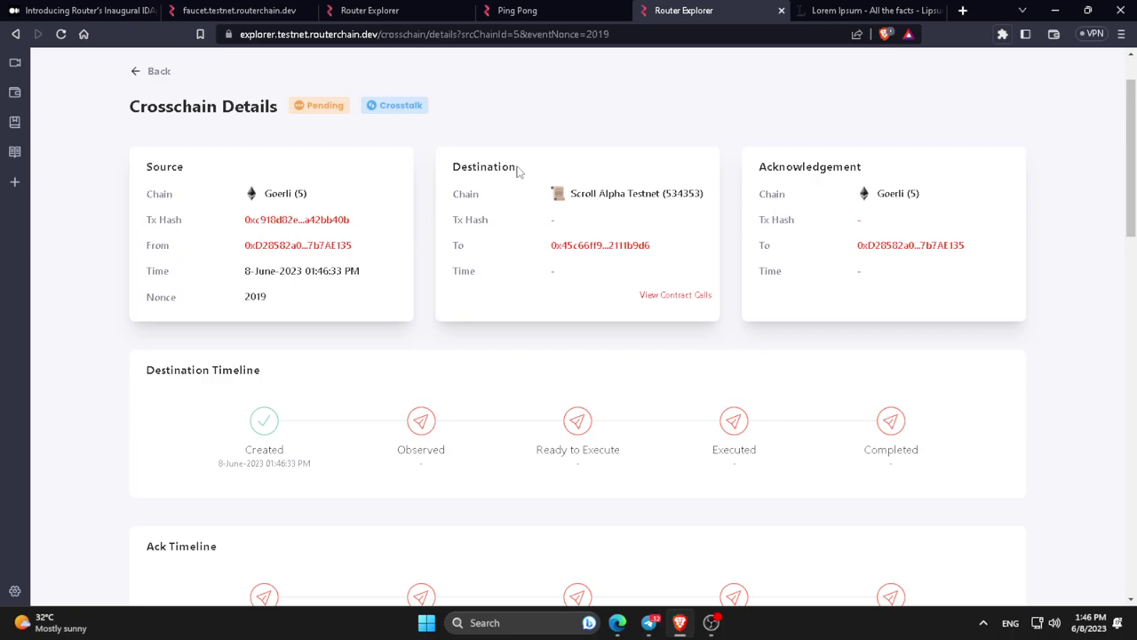
{"action": "left_click", "coordinate": [568, 10]}
{"action": "left_click", "coordinate": [702, 11]}
{"action": "scroll", "coordinate": [433, 387], "scroll_direction": "down", "scroll_amount": 2}
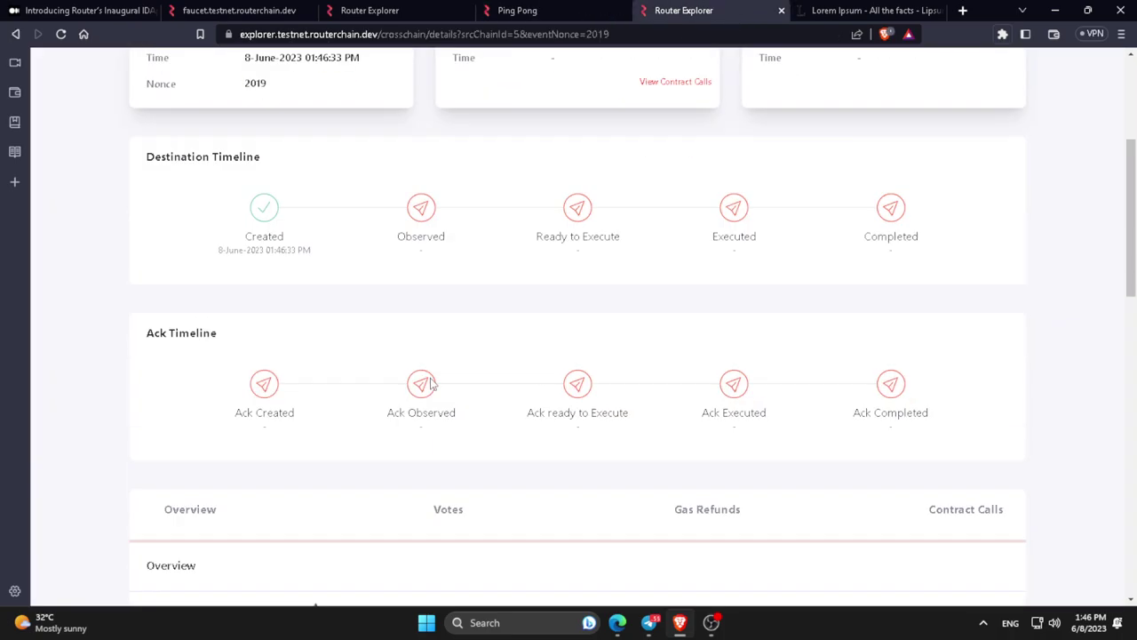
{"action": "scroll", "coordinate": [433, 379], "scroll_direction": "down", "scroll_amount": 4}
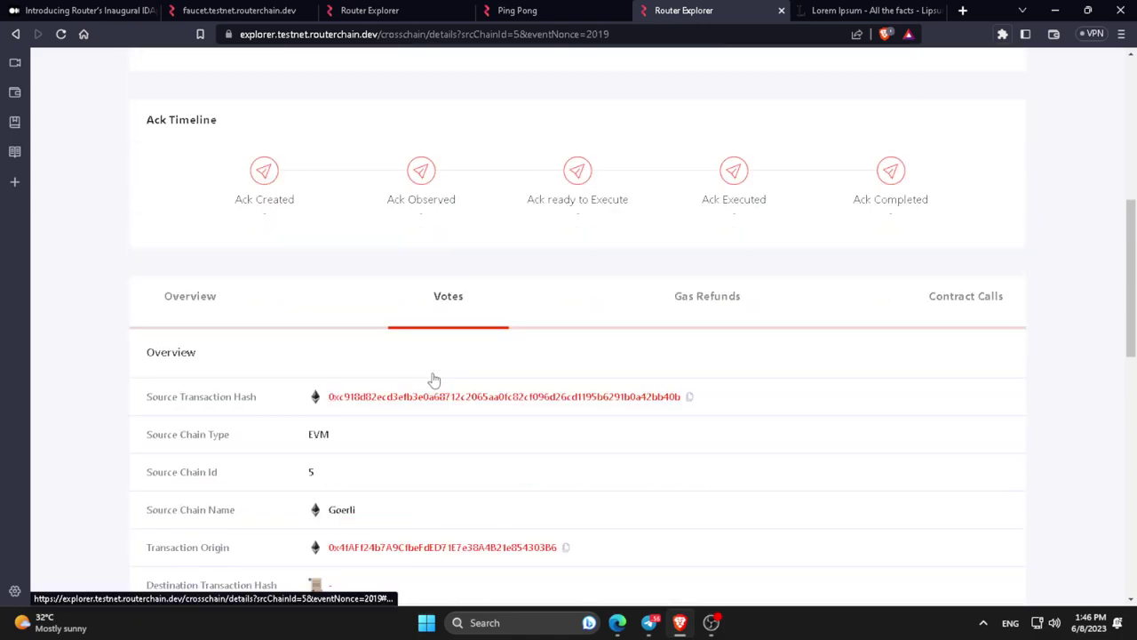
{"action": "scroll", "coordinate": [435, 380], "scroll_direction": "down", "scroll_amount": 3}
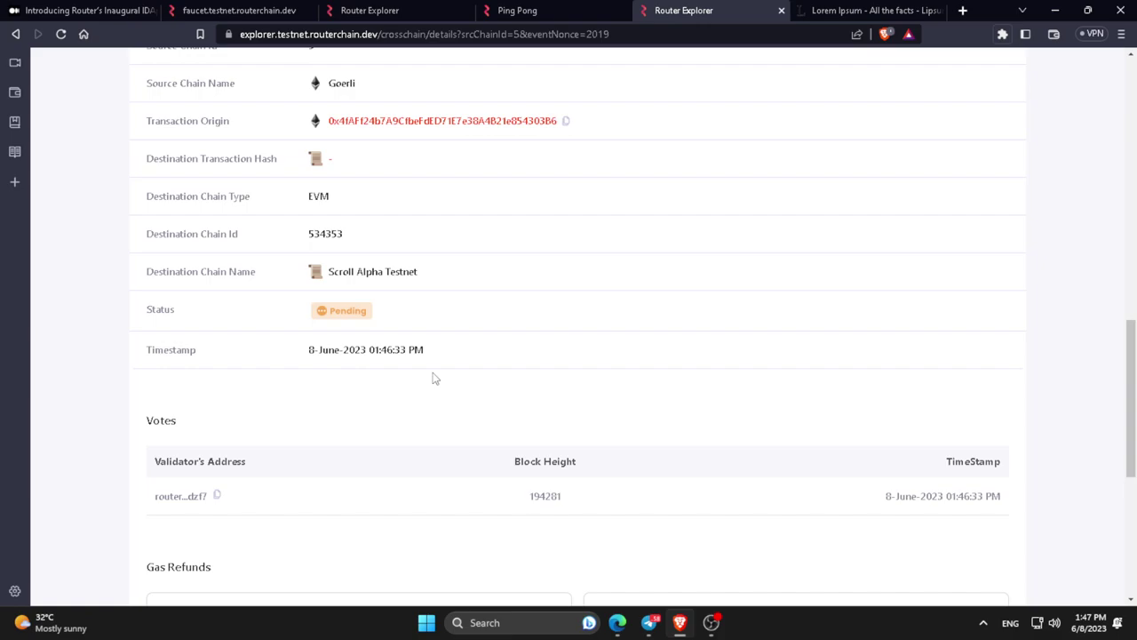
{"action": "scroll", "coordinate": [433, 378], "scroll_direction": "up", "scroll_amount": 8}
{"action": "left_click", "coordinate": [524, 10]}
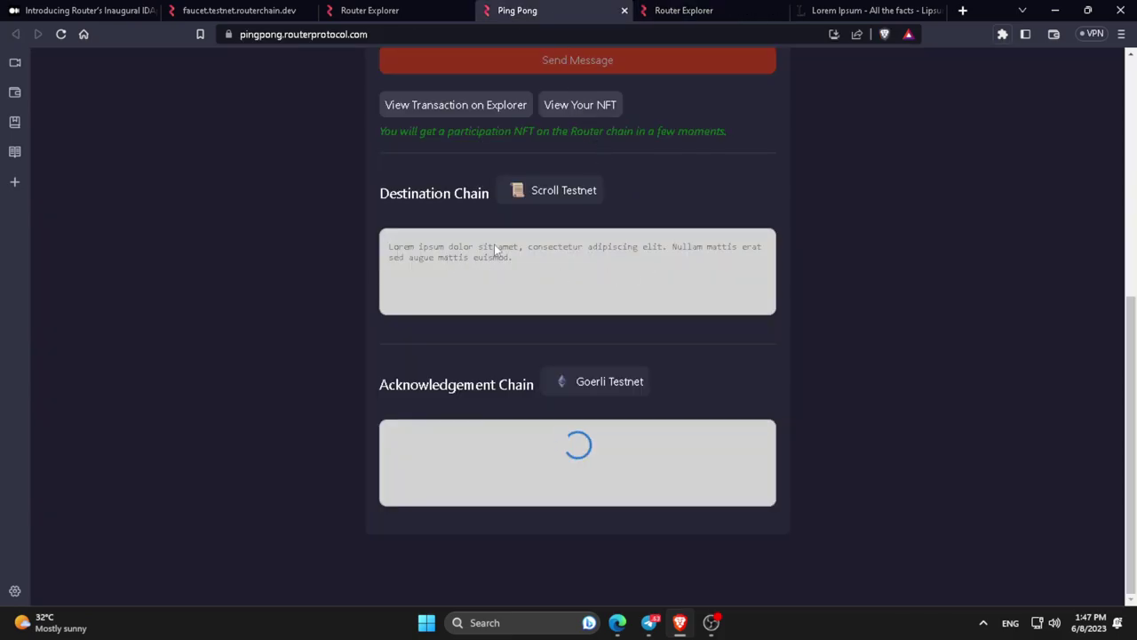
Step: Review the Overview, Votes, Gas Refunds and timeline sections of the Goerli to Scroll transaction in Router Explorer
{"action": "key", "text": "ctrl+Tab"}
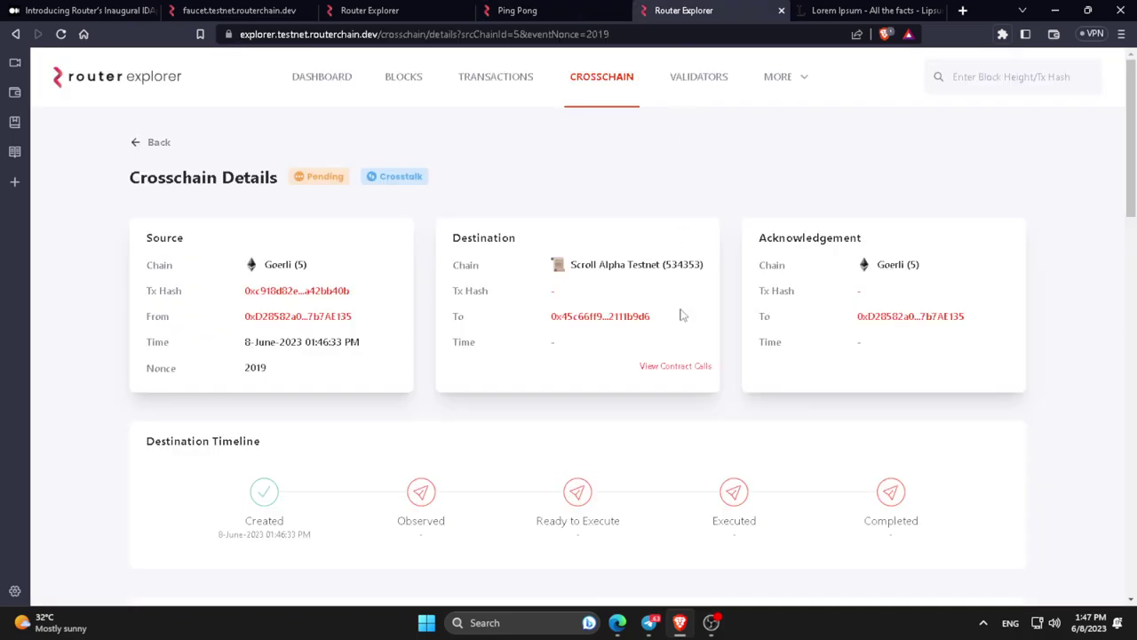
{"action": "scroll", "coordinate": [681, 313], "scroll_direction": "down", "scroll_amount": 8}
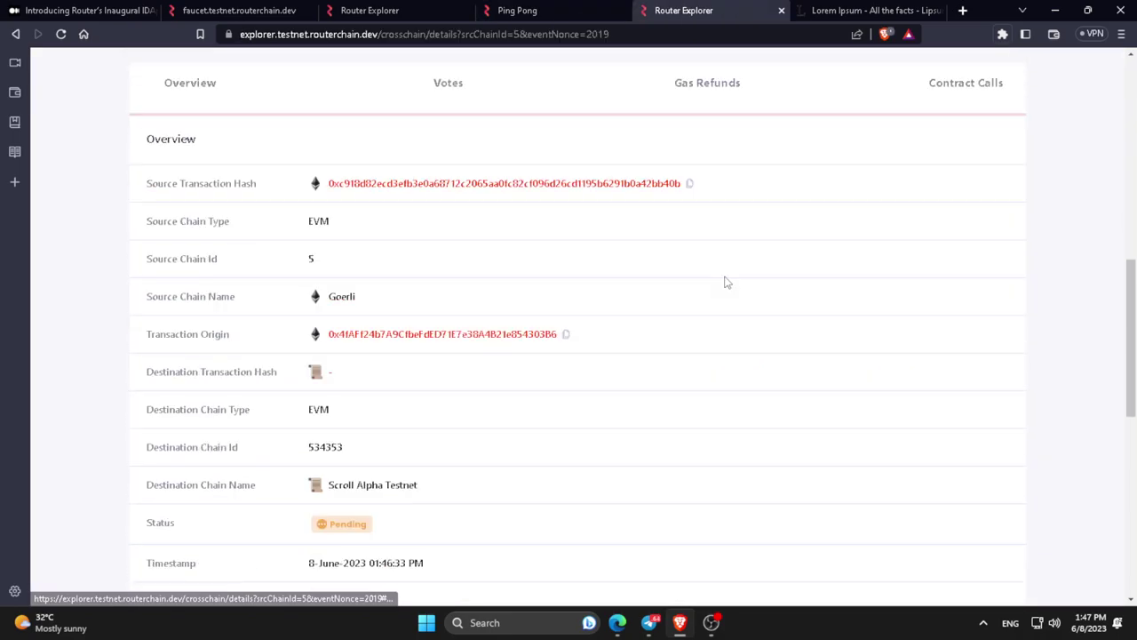
{"action": "left_click", "coordinate": [275, 84]}
{"action": "scroll", "coordinate": [304, 190], "scroll_direction": "down", "scroll_amount": 6}
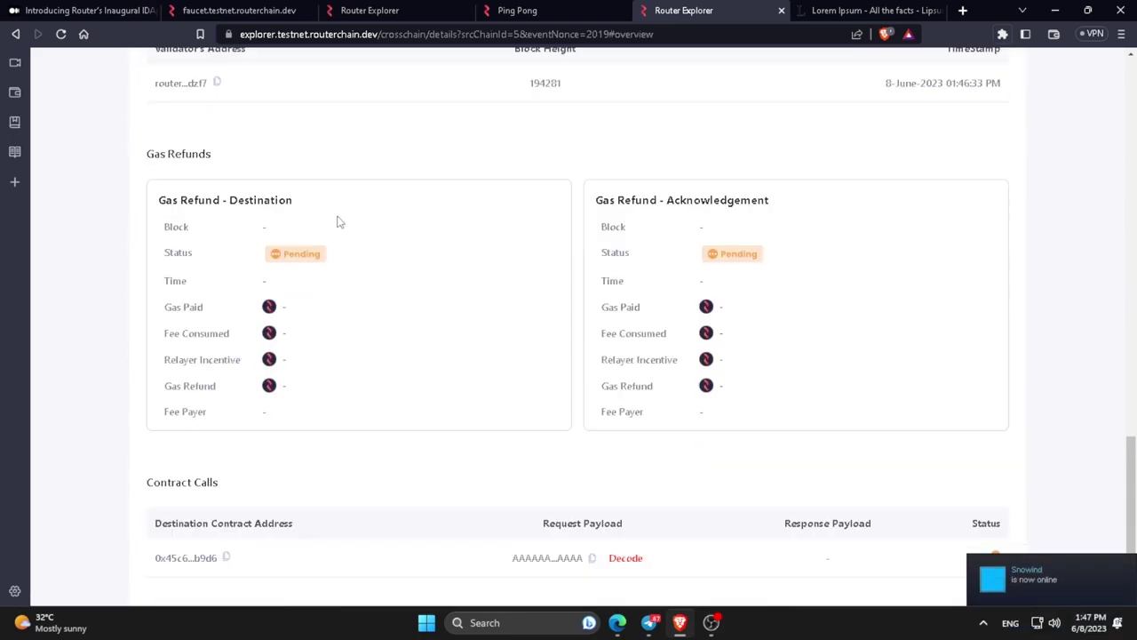
{"action": "scroll", "coordinate": [360, 244], "scroll_direction": "up", "scroll_amount": 3}
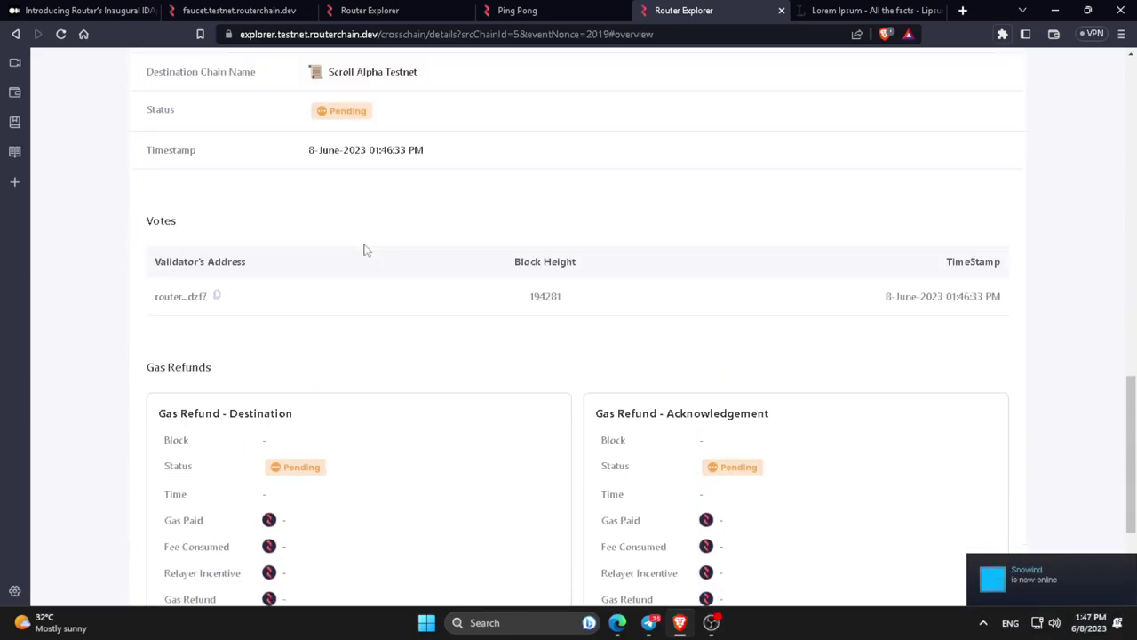
{"action": "scroll", "coordinate": [417, 302], "scroll_direction": "down", "scroll_amount": 3}
{"action": "scroll", "coordinate": [584, 475], "scroll_direction": "up", "scroll_amount": 3}
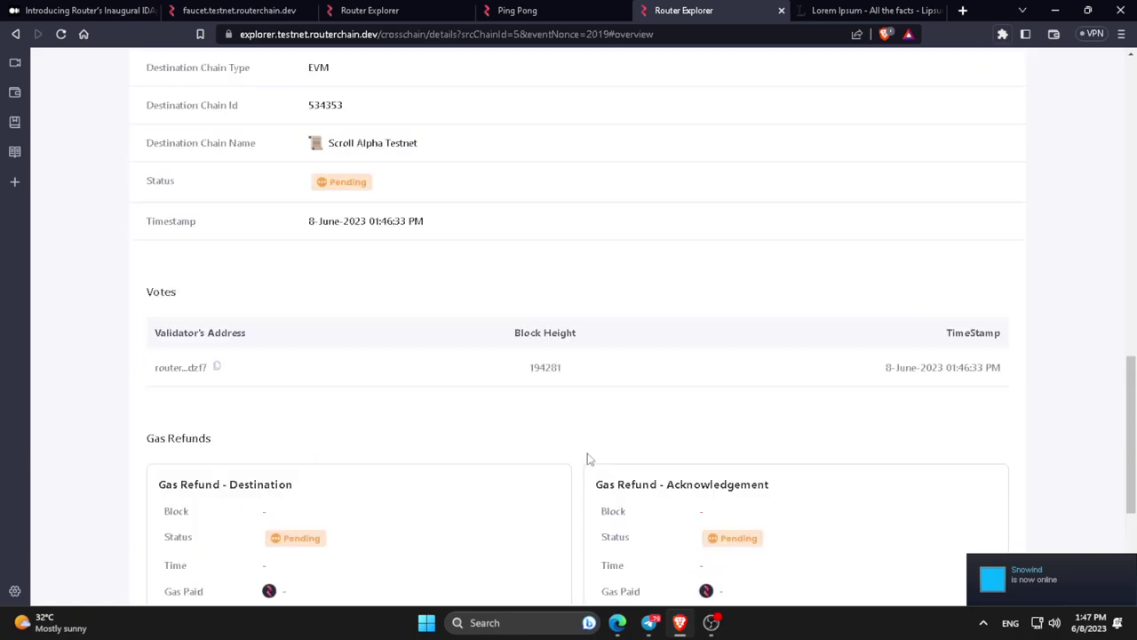
{"action": "scroll", "coordinate": [587, 459], "scroll_direction": "up", "scroll_amount": 10}
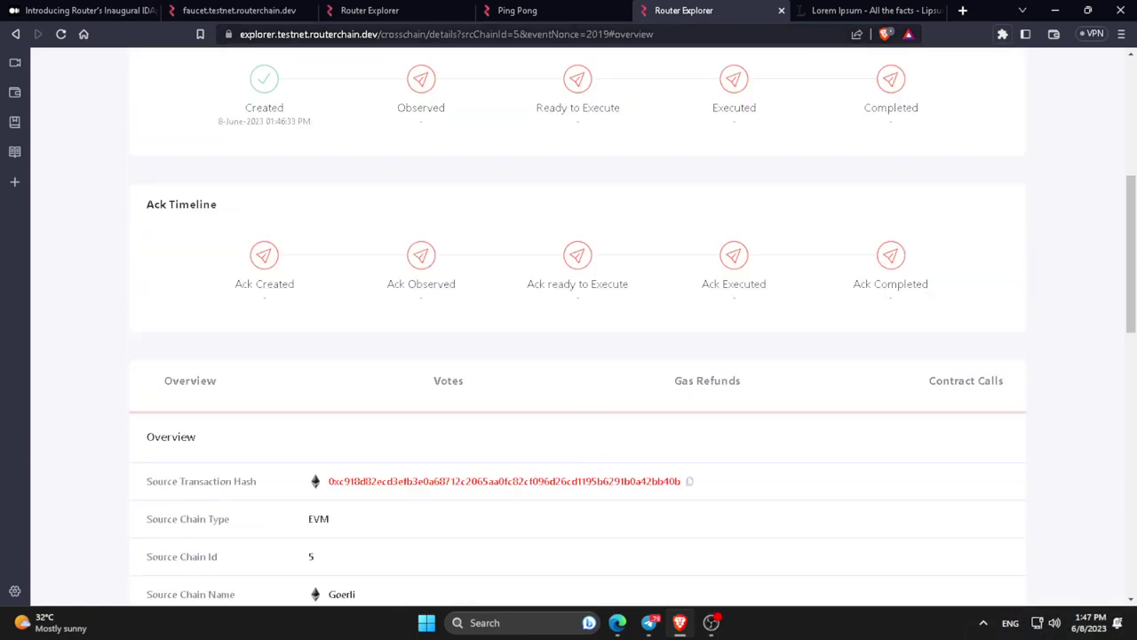
Step: Return to Ping Pong and dismiss the NFT Claimed dialog
{"action": "key", "text": "ctrl+shift+Tab"}
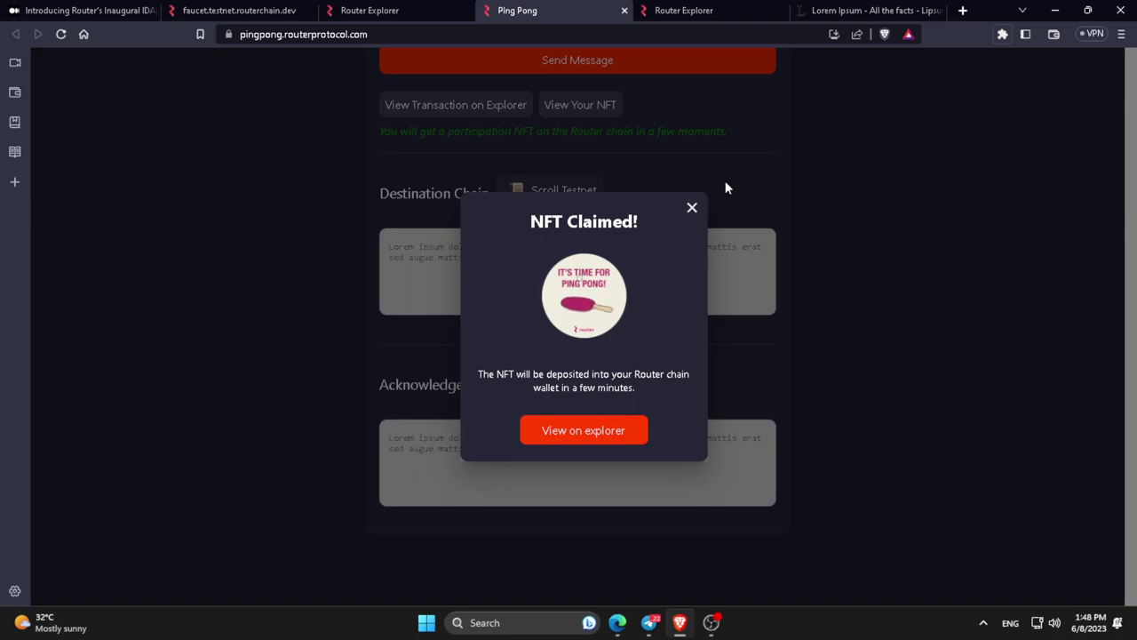
{"action": "left_click", "coordinate": [693, 208]}
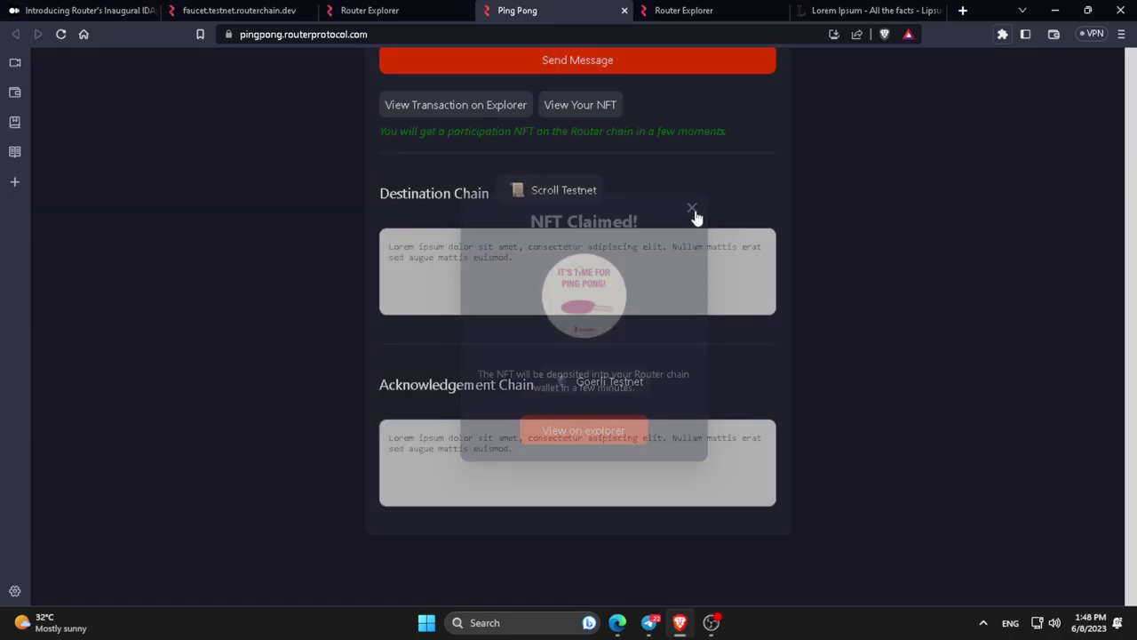
Step: Set the source chain to Arbitrum Goerli, approve the network switch, and check the account's assets in MetaMask
{"action": "scroll", "coordinate": [708, 218], "scroll_direction": "up", "scroll_amount": 4}
{"action": "scroll", "coordinate": [708, 219], "scroll_direction": "up", "scroll_amount": 1}
{"action": "left_click", "coordinate": [480, 356]}
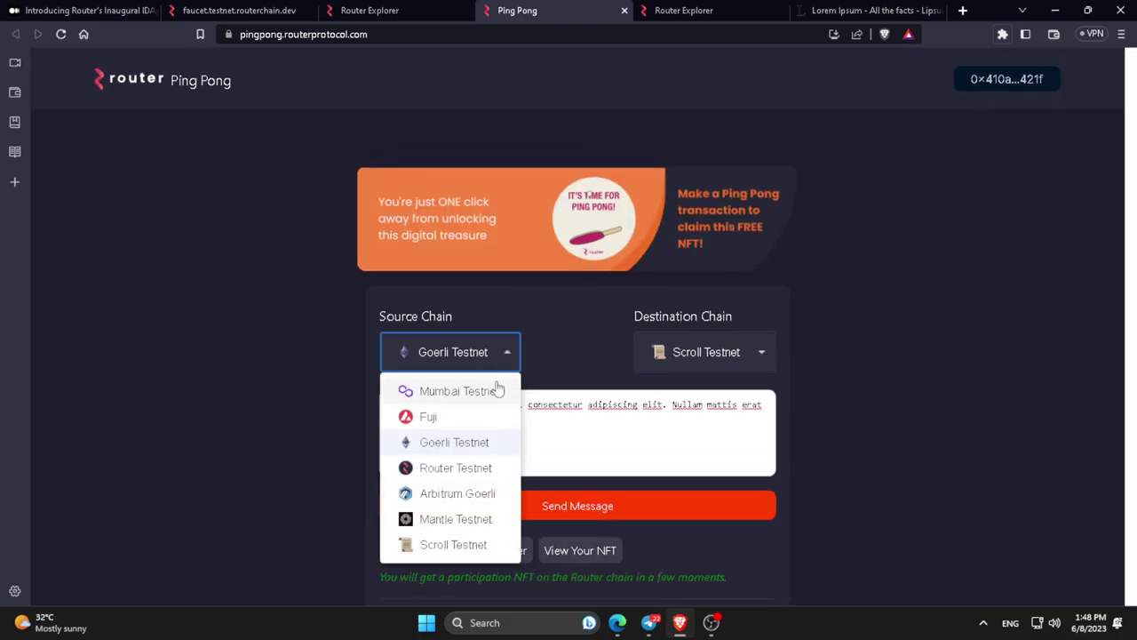
{"action": "left_click", "coordinate": [459, 494]}
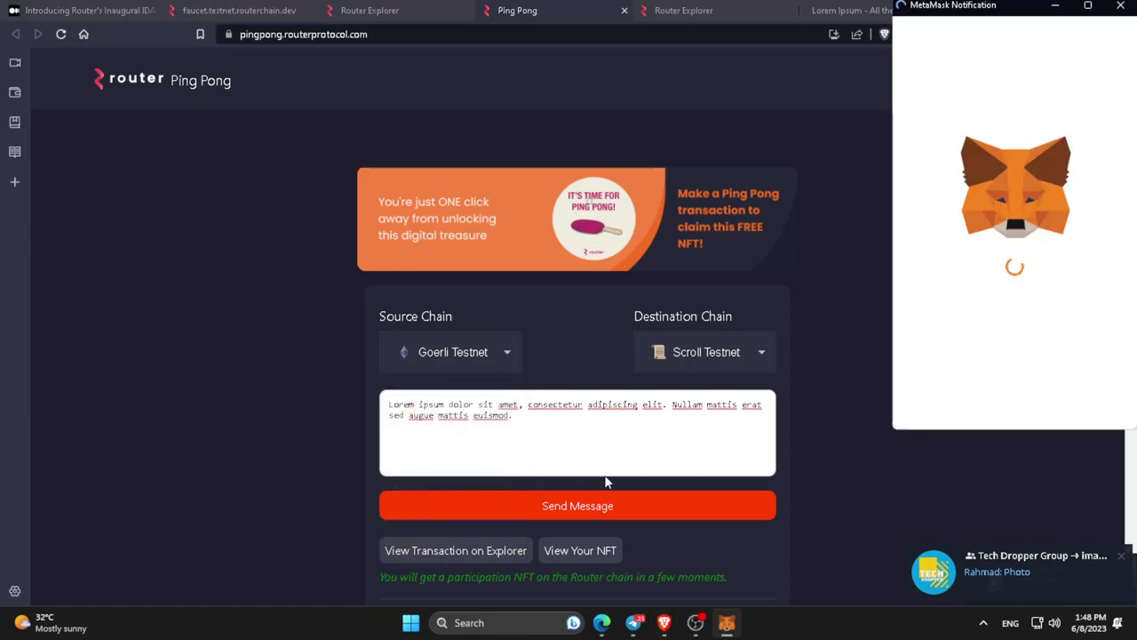
{"action": "left_click", "coordinate": [1057, 409]}
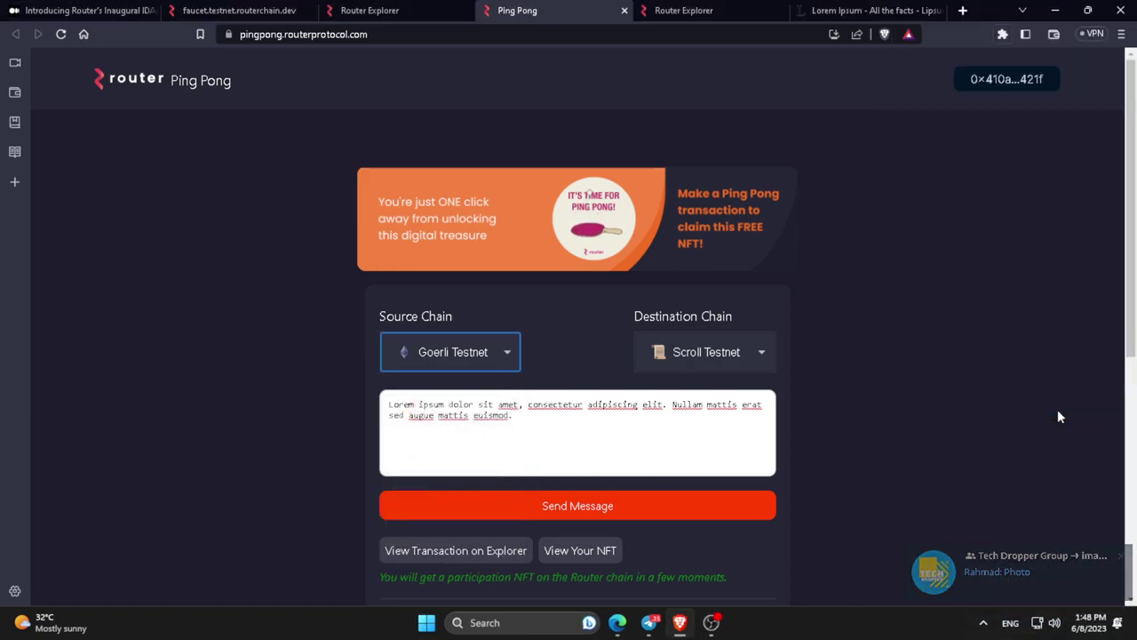
{"action": "left_click", "coordinate": [1002, 33]}
{"action": "left_click", "coordinate": [912, 136]}
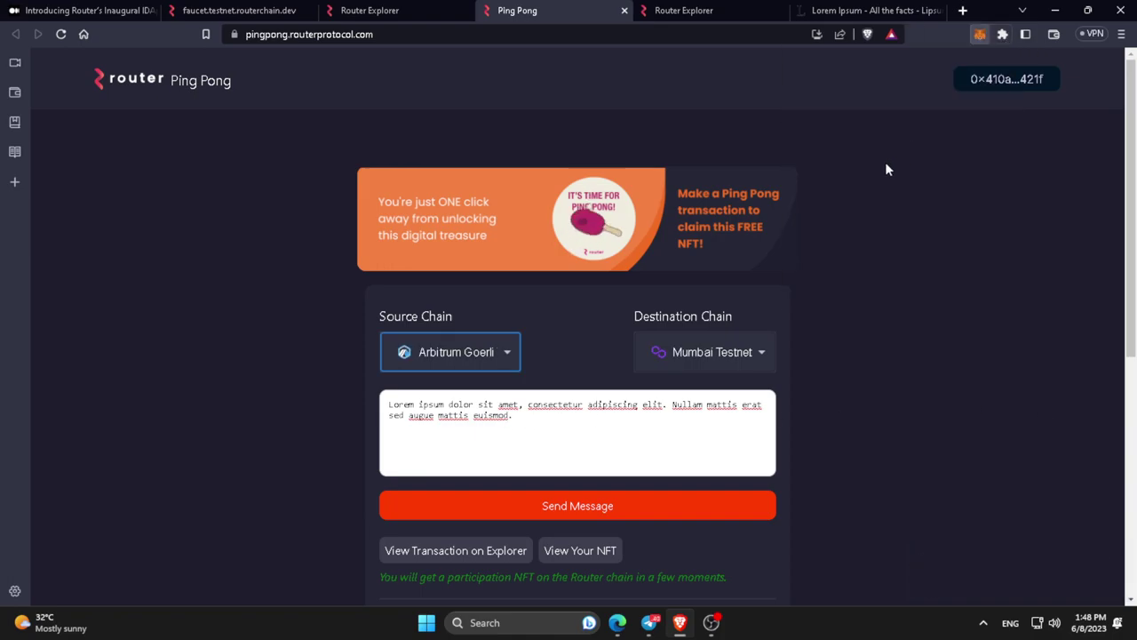
{"action": "left_click", "coordinate": [802, 322]}
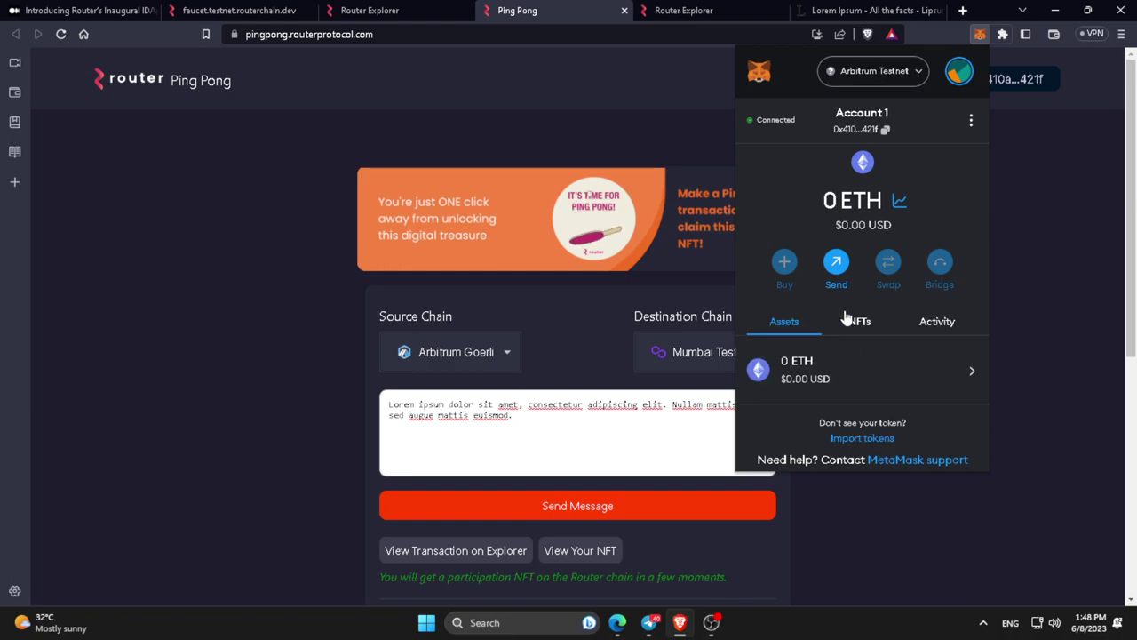
Step: Set the source chain to Mantle Testnet, approve the network switch, and check the account's balance in MetaMask
{"action": "left_click", "coordinate": [485, 358]}
{"action": "left_click", "coordinate": [457, 524]}
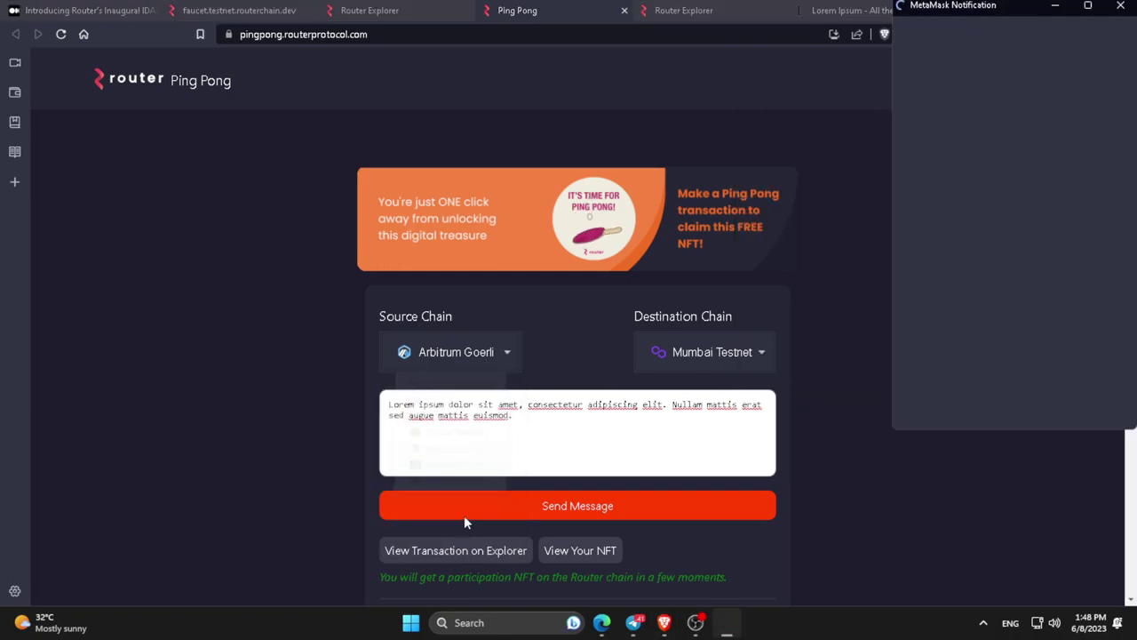
{"action": "left_click", "coordinate": [1052, 400]}
{"action": "left_click", "coordinate": [1050, 404]}
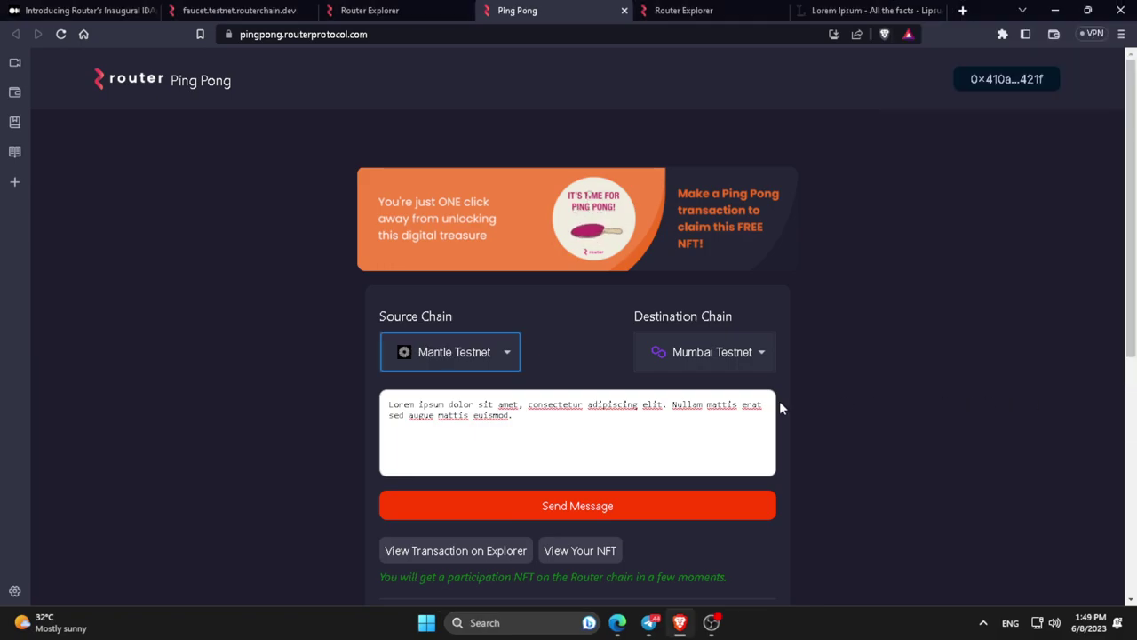
{"action": "left_click", "coordinate": [999, 38]}
{"action": "left_click", "coordinate": [888, 131]}
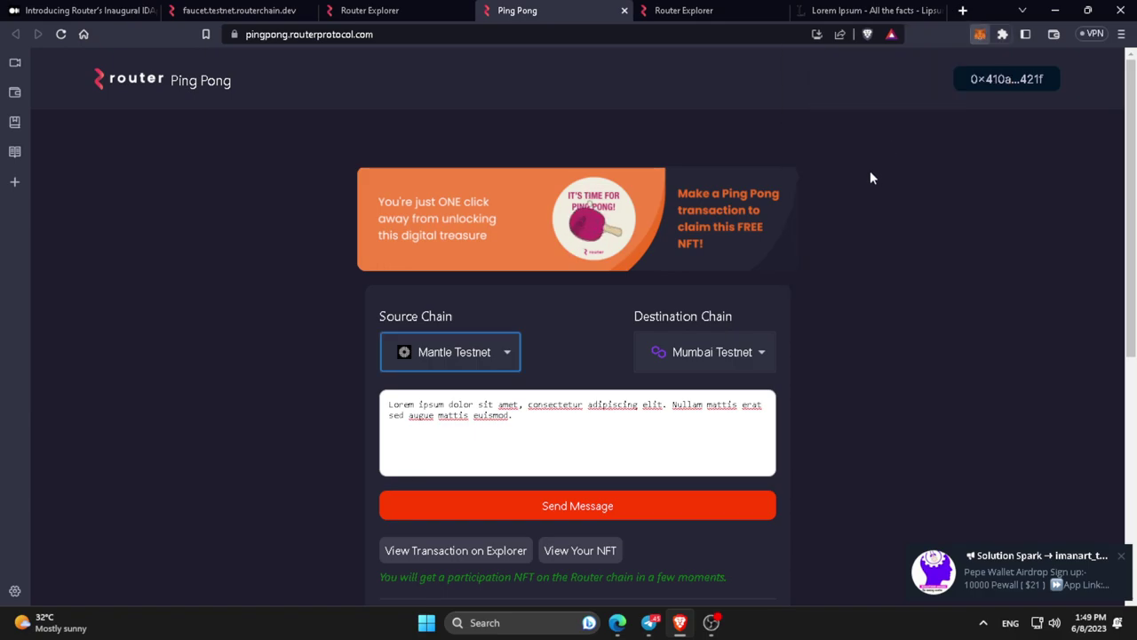
{"action": "left_click", "coordinate": [1019, 271]}
Step: Send the message from Mantle Testnet to Scroll Testnet and confirm the transaction in MetaMask
{"action": "left_click", "coordinate": [680, 353]}
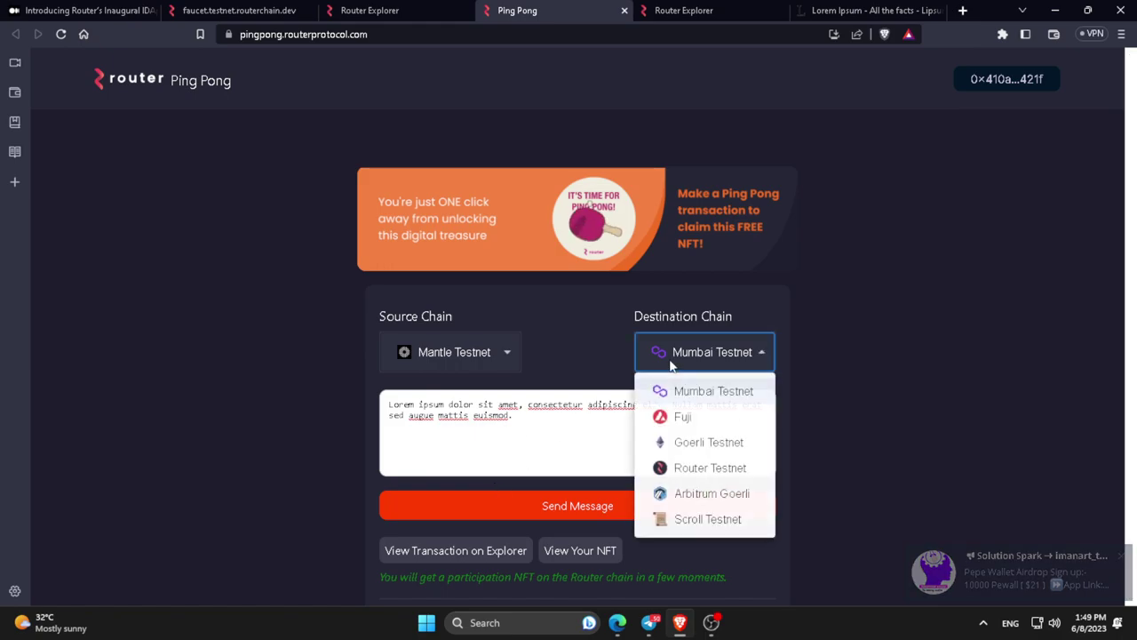
{"action": "left_click", "coordinate": [668, 522]}
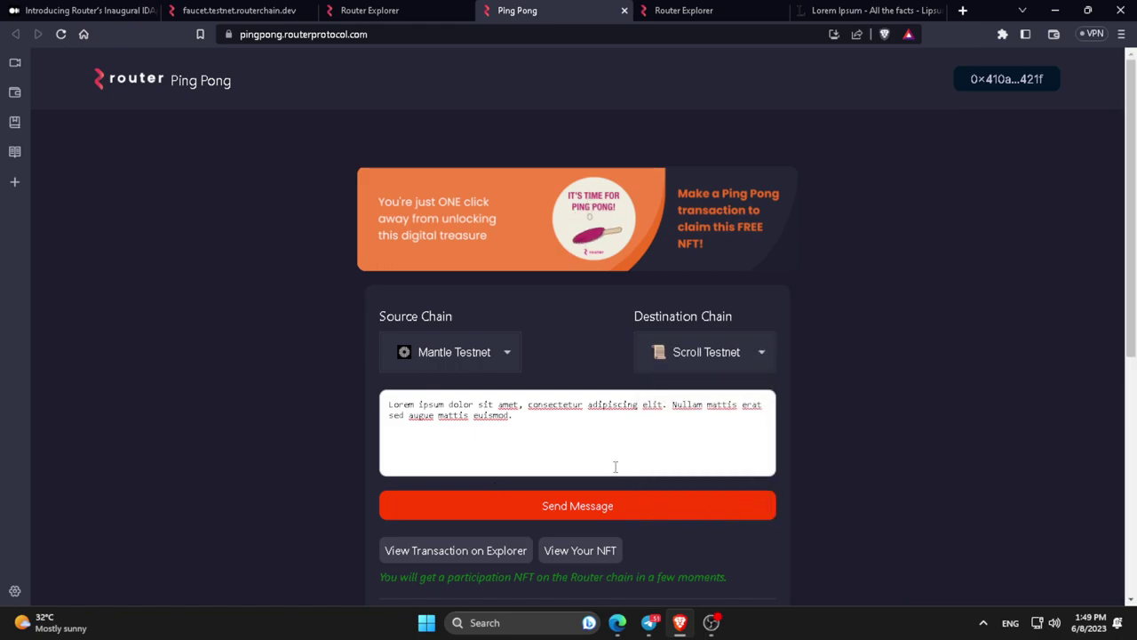
{"action": "scroll", "coordinate": [621, 463], "scroll_direction": "down", "scroll_amount": 1}
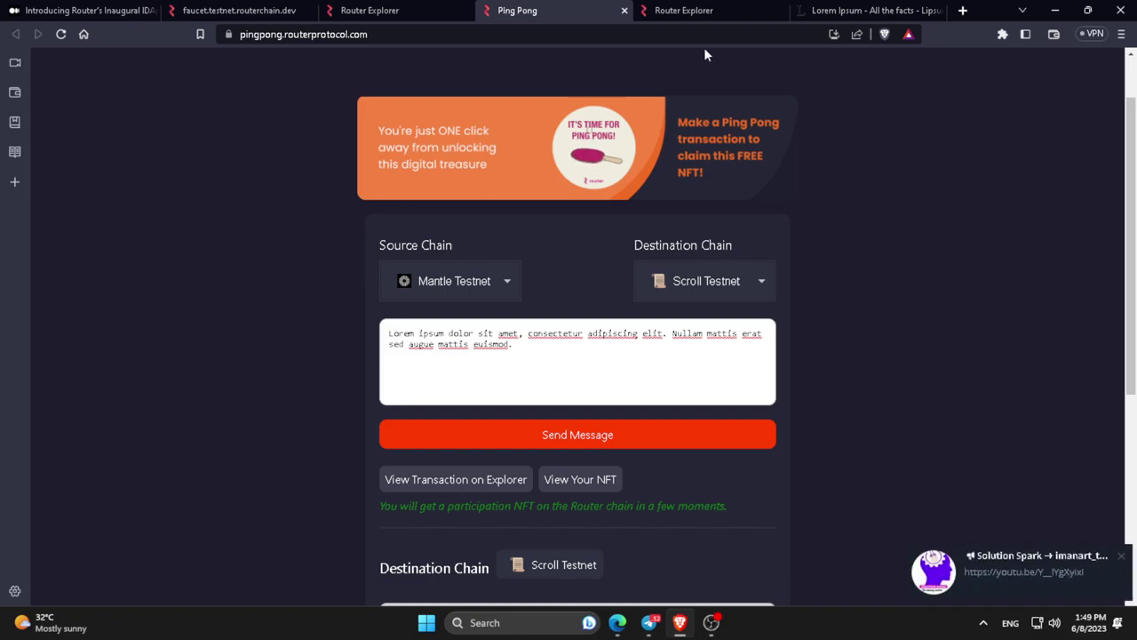
{"action": "left_click", "coordinate": [611, 435]}
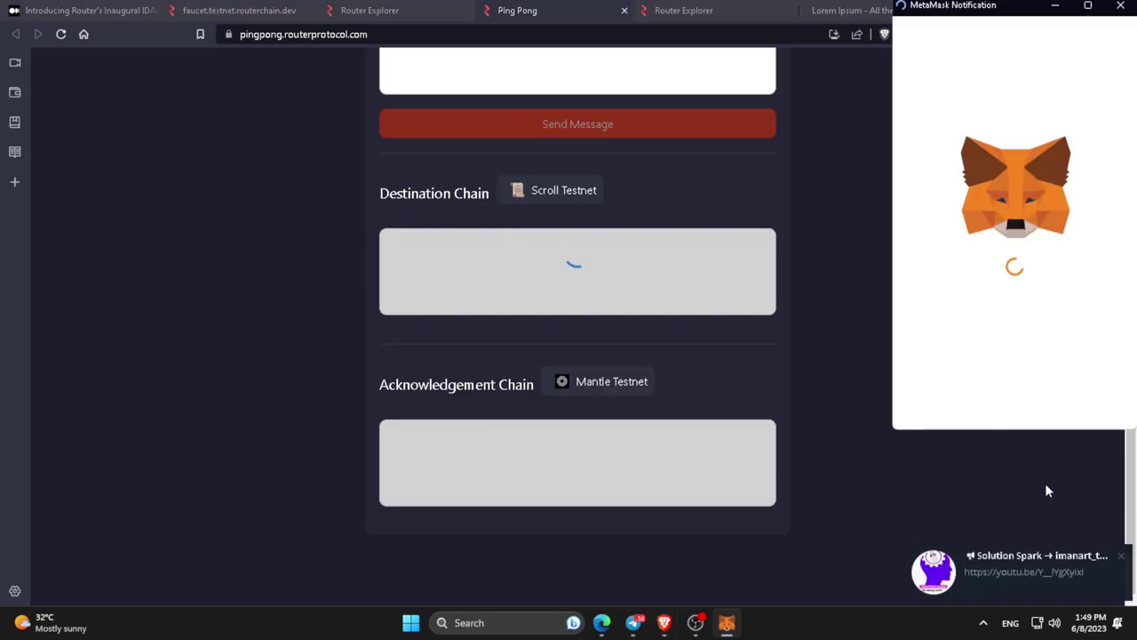
{"action": "left_click", "coordinate": [1078, 404]}
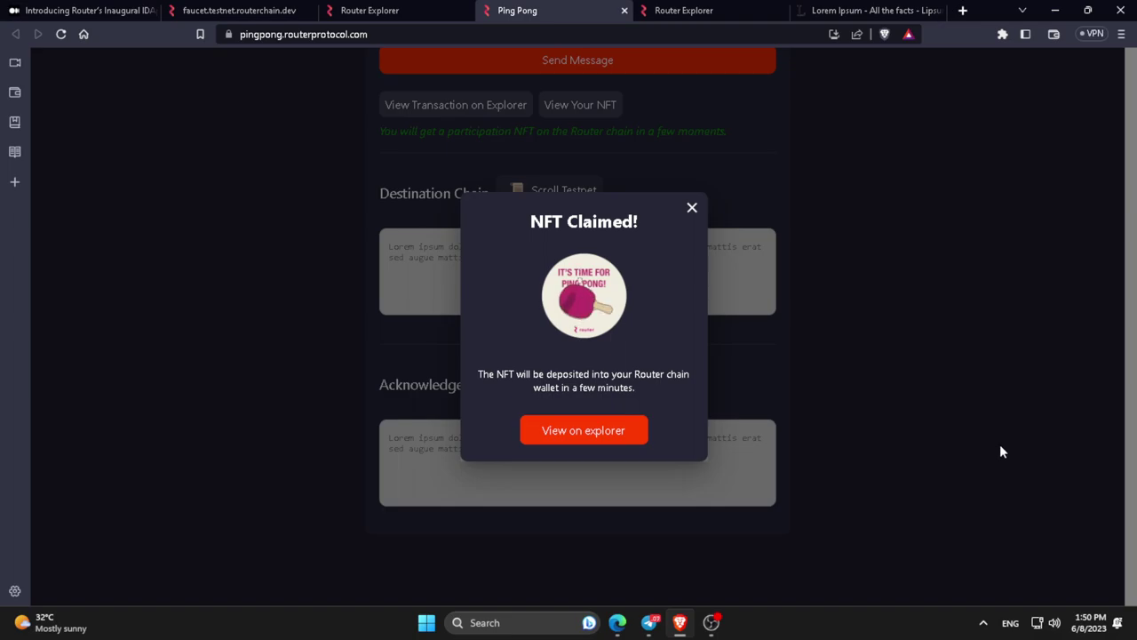
Step: Dismiss the NFT Claimed dialog, set the source chain to Scroll Testnet, and approve adding and switching to the Scroll Alpha network
{"action": "left_click", "coordinate": [692, 208]}
{"action": "scroll", "coordinate": [690, 214], "scroll_direction": "up", "scroll_amount": 4}
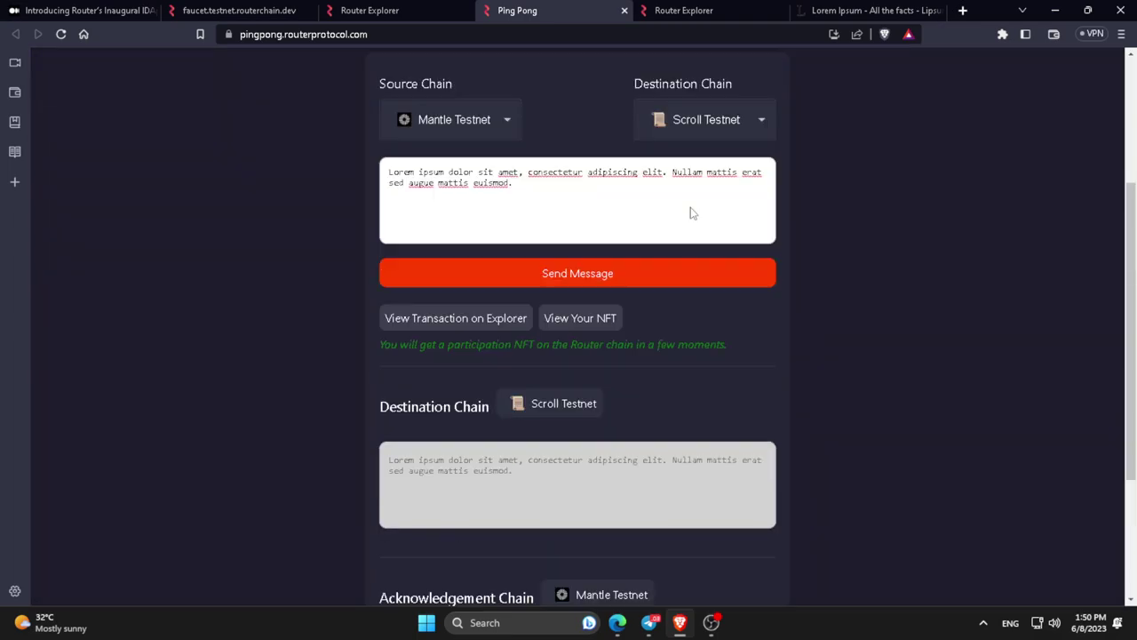
{"action": "left_click", "coordinate": [490, 258]}
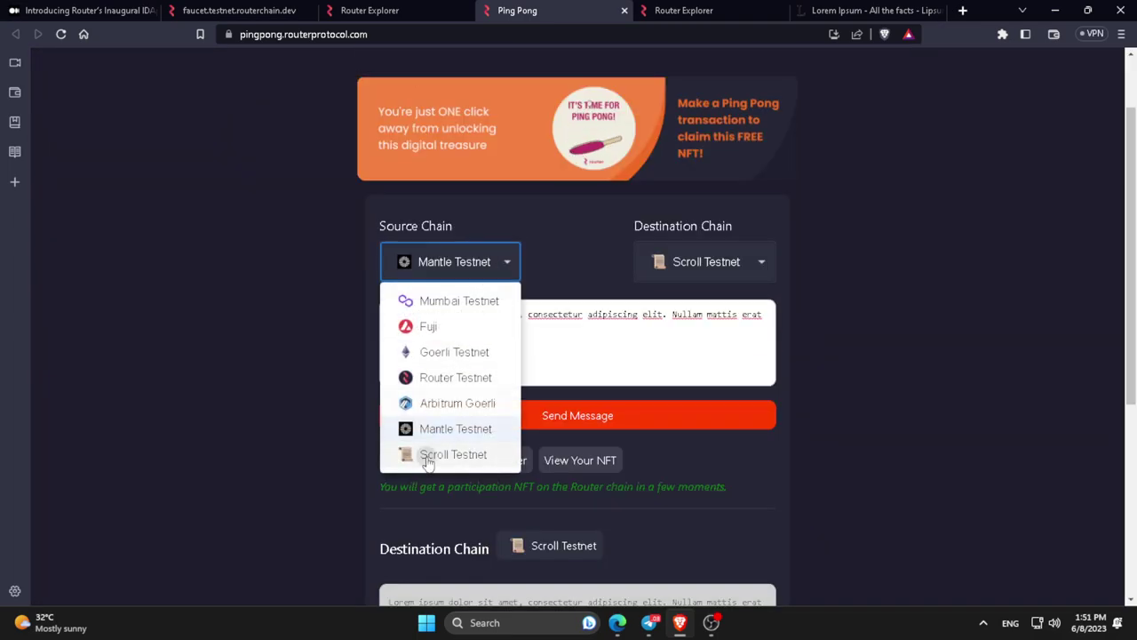
{"action": "left_click", "coordinate": [435, 455]}
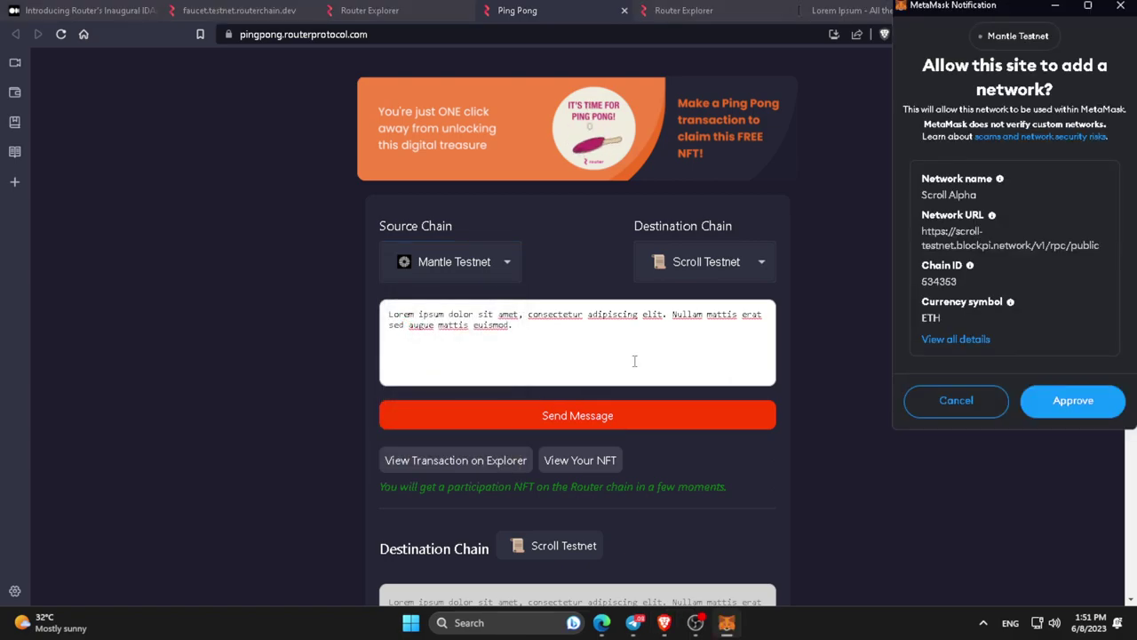
{"action": "left_click", "coordinate": [1064, 409]}
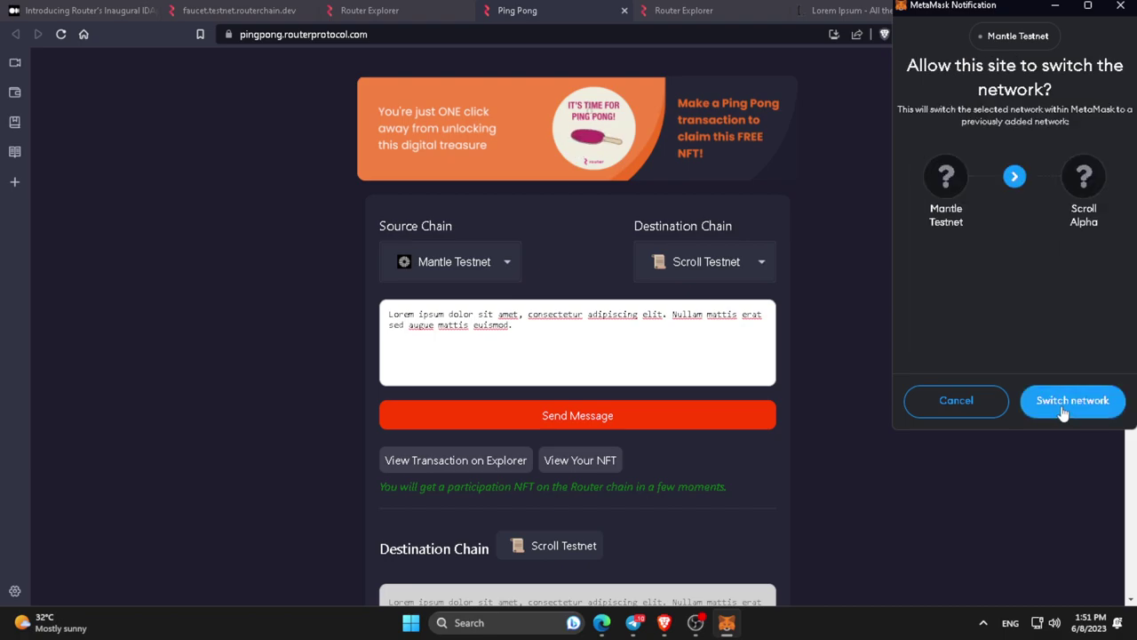
{"action": "left_click", "coordinate": [1063, 409]}
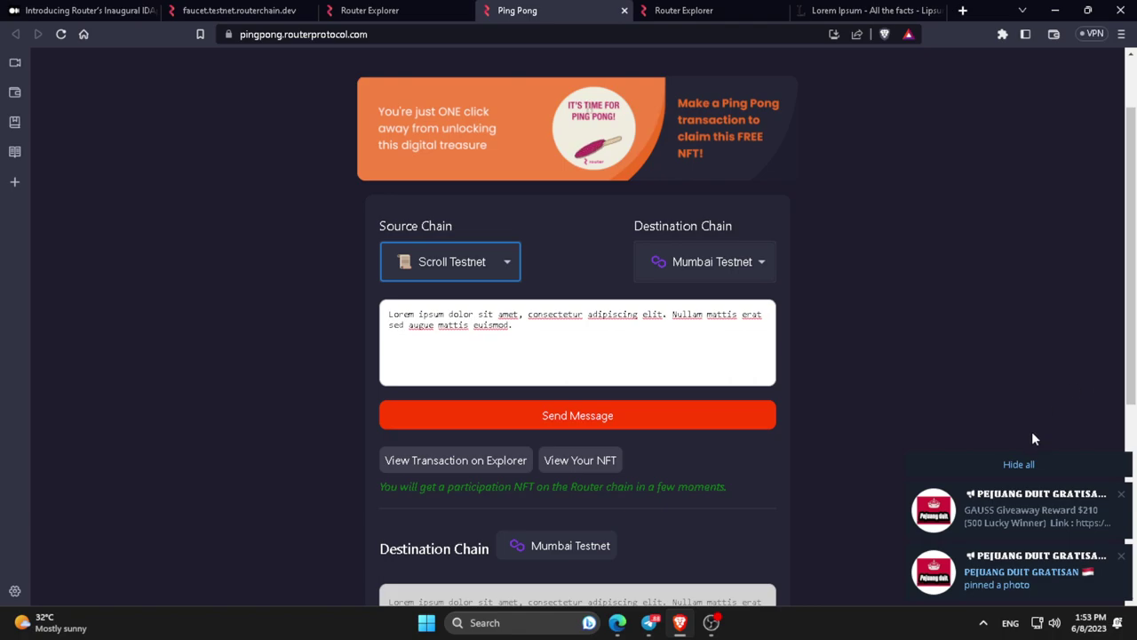
Step: Review the destination and acknowledgement messages of the Scroll Testnet to Mumbai Testnet transfer
{"action": "scroll", "coordinate": [693, 442], "scroll_direction": "down", "scroll_amount": 1}
{"action": "scroll", "coordinate": [659, 431], "scroll_direction": "up", "scroll_amount": 1}
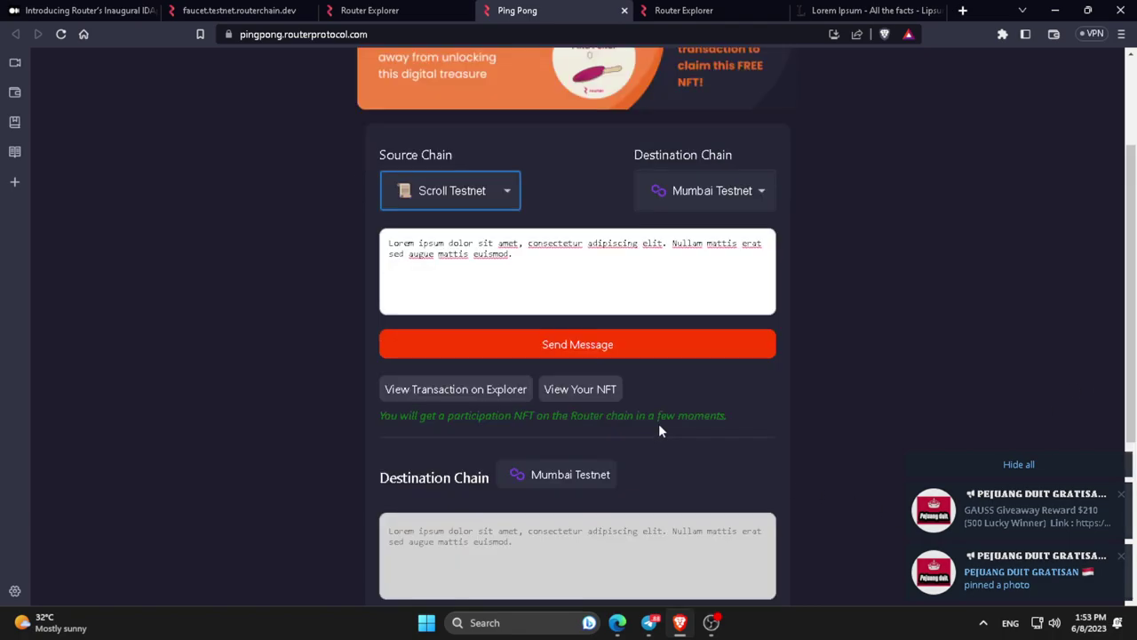
{"action": "scroll", "coordinate": [730, 462], "scroll_direction": "down", "scroll_amount": 2}
{"action": "scroll", "coordinate": [724, 469], "scroll_direction": "down", "scroll_amount": 1}
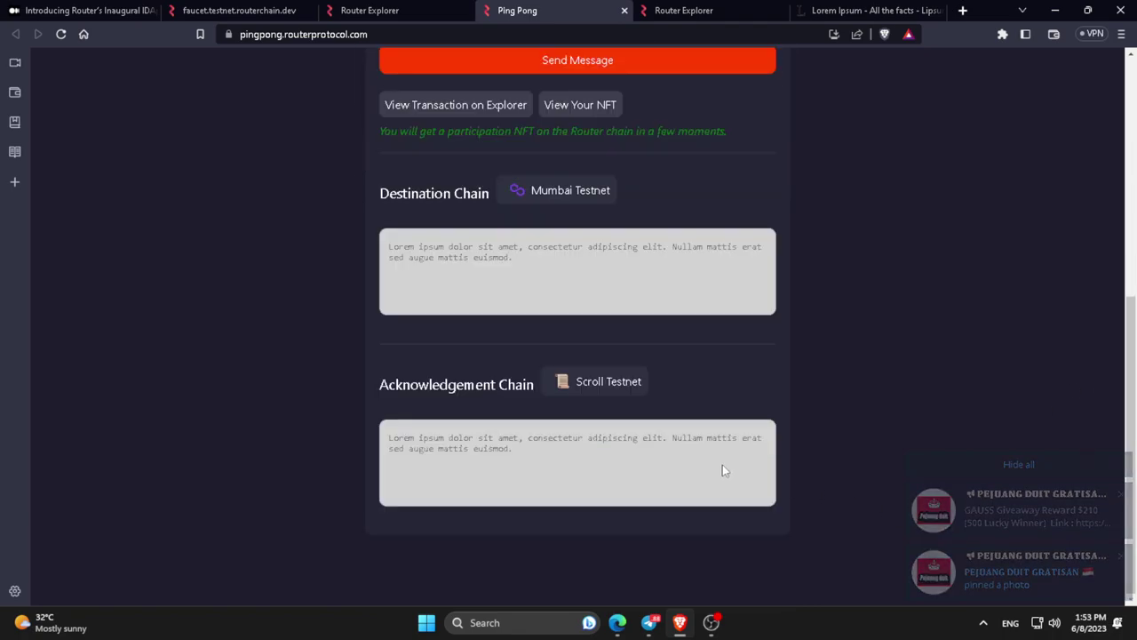
{"action": "scroll", "coordinate": [715, 457], "scroll_direction": "up", "scroll_amount": 2}
{"action": "scroll", "coordinate": [693, 400], "scroll_direction": "up", "scroll_amount": 2}
Step: Try to send the message from Scroll Testnet to Mumbai Testnet again
{"action": "left_click", "coordinate": [665, 342]}
{"action": "scroll", "coordinate": [664, 356], "scroll_direction": "down", "scroll_amount": 3}
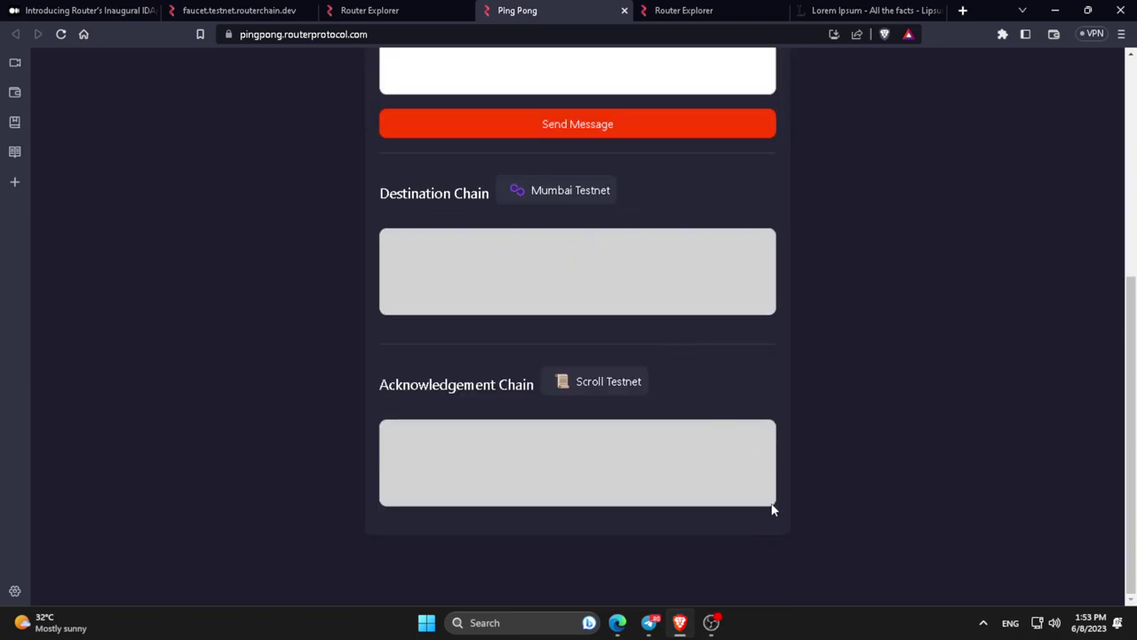
{"action": "scroll", "coordinate": [771, 507], "scroll_direction": "up", "scroll_amount": 1}
{"action": "scroll", "coordinate": [781, 546], "scroll_direction": "down", "scroll_amount": 1}
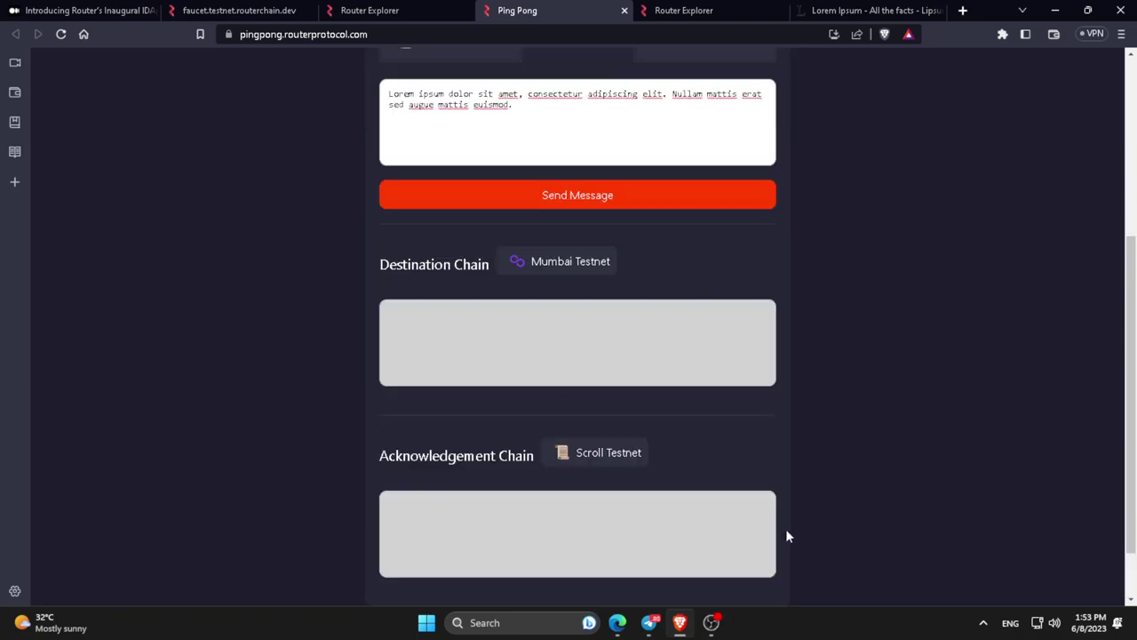
{"action": "scroll", "coordinate": [785, 531], "scroll_direction": "up", "scroll_amount": 2}
{"action": "left_click", "coordinate": [590, 273]}
{"action": "scroll", "coordinate": [646, 355], "scroll_direction": "down", "scroll_amount": 2}
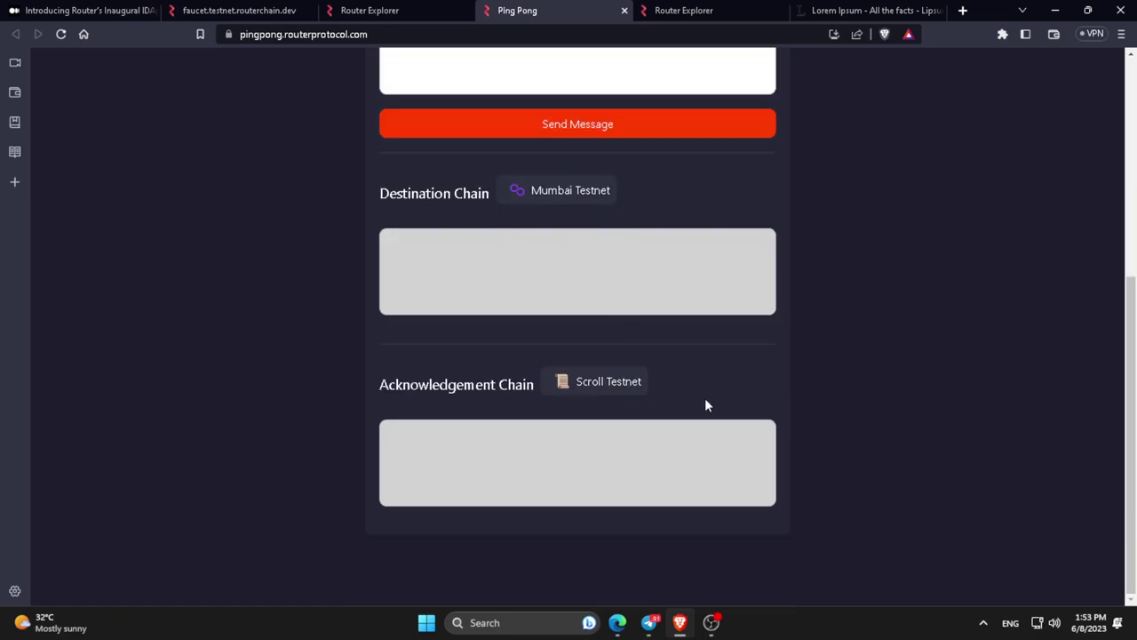
{"action": "scroll", "coordinate": [707, 404], "scroll_direction": "up", "scroll_amount": 2}
{"action": "scroll", "coordinate": [718, 362], "scroll_direction": "up", "scroll_amount": 1}
Step: Set the source chain to Mumbai Testnet and approve adding and switching to that network in MetaMask
{"action": "left_click", "coordinate": [457, 185]}
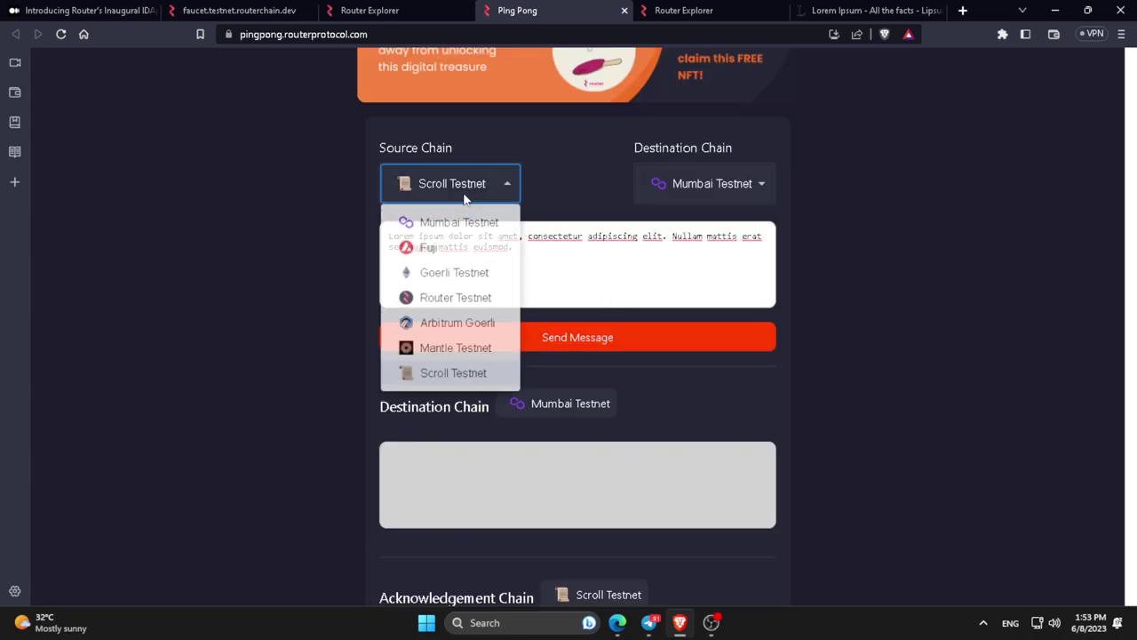
{"action": "left_click", "coordinate": [447, 223]}
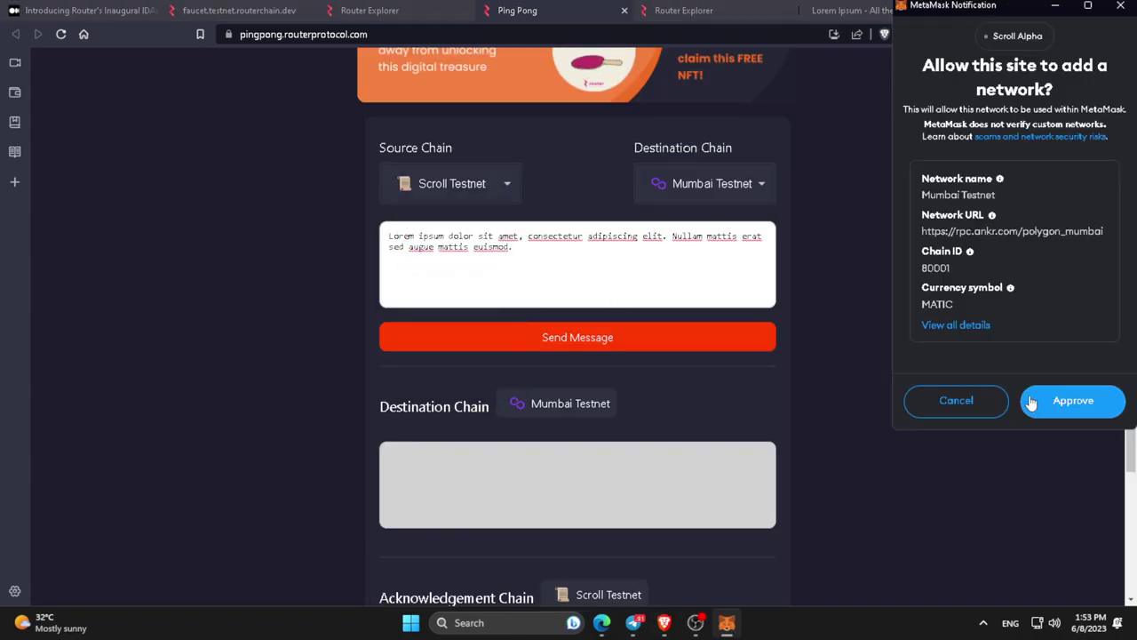
{"action": "left_click", "coordinate": [1049, 406]}
{"action": "left_click", "coordinate": [1043, 401]}
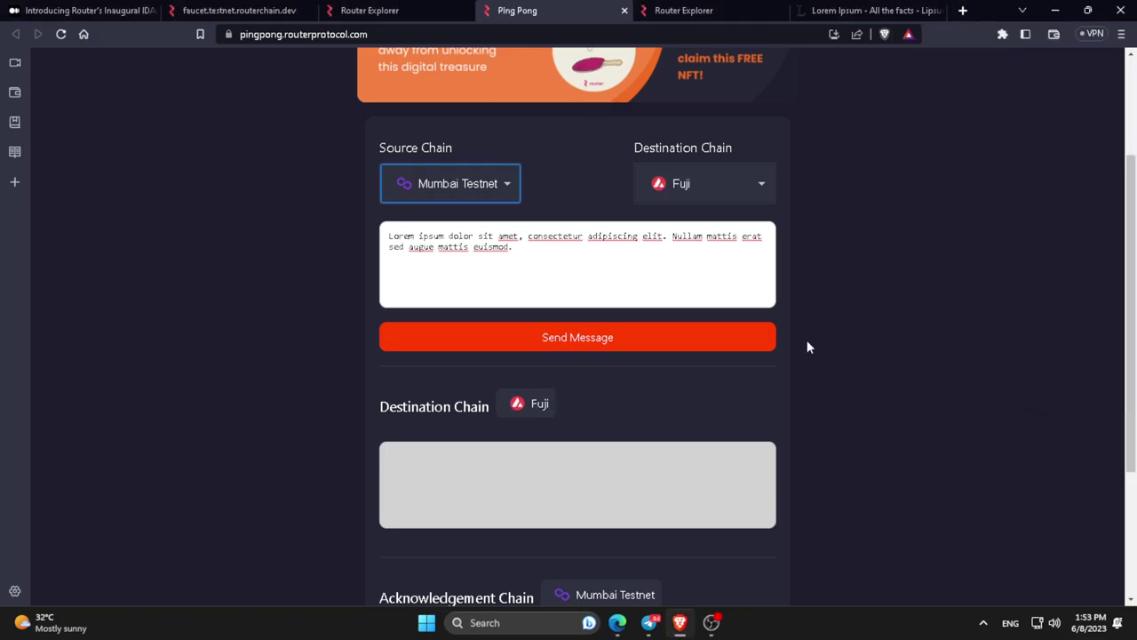
Step: Reload the wallet's address page in Router Explorer and review its balance and transactions
{"action": "key", "text": "ctrl+Tab"}
{"action": "scroll", "coordinate": [634, 223], "scroll_direction": "up", "scroll_amount": 4}
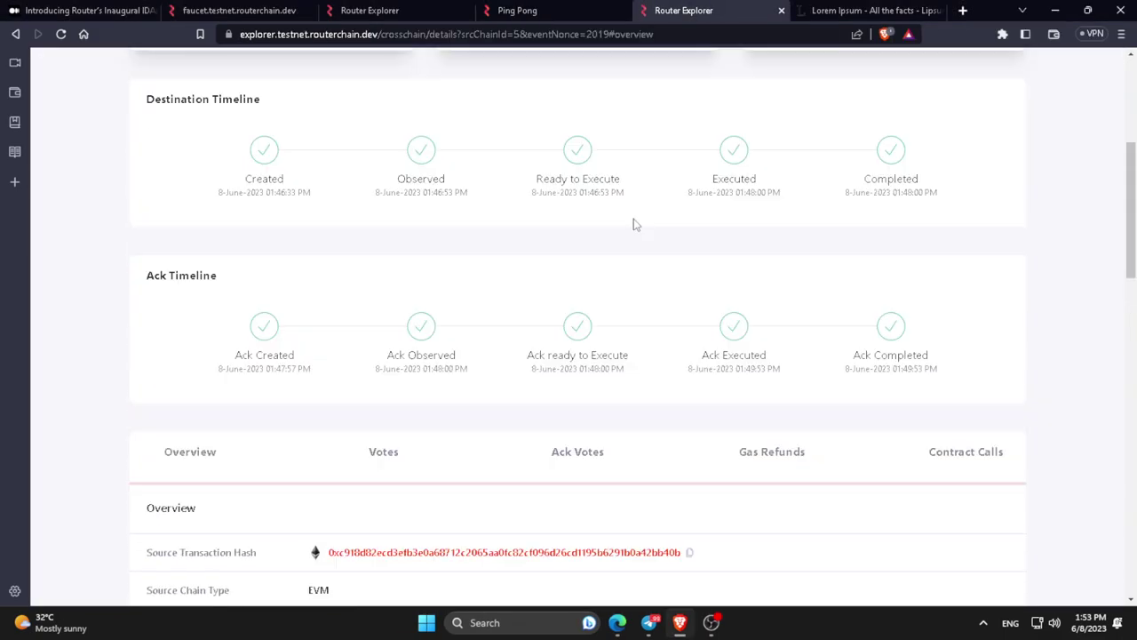
{"action": "left_click", "coordinate": [382, 10]}
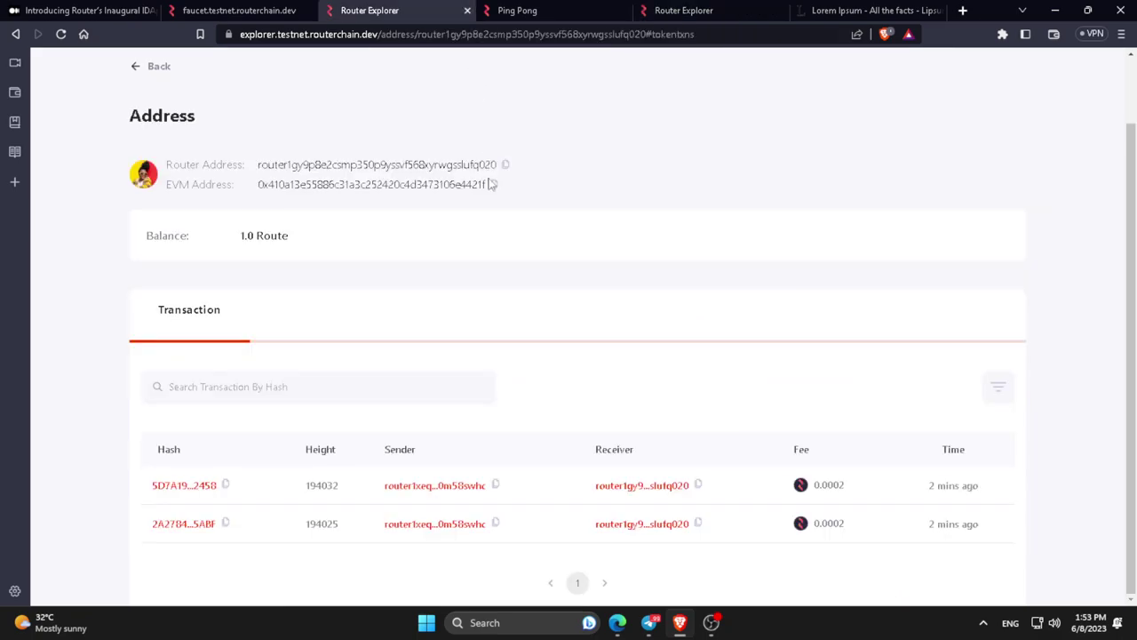
{"action": "left_click", "coordinate": [60, 34]}
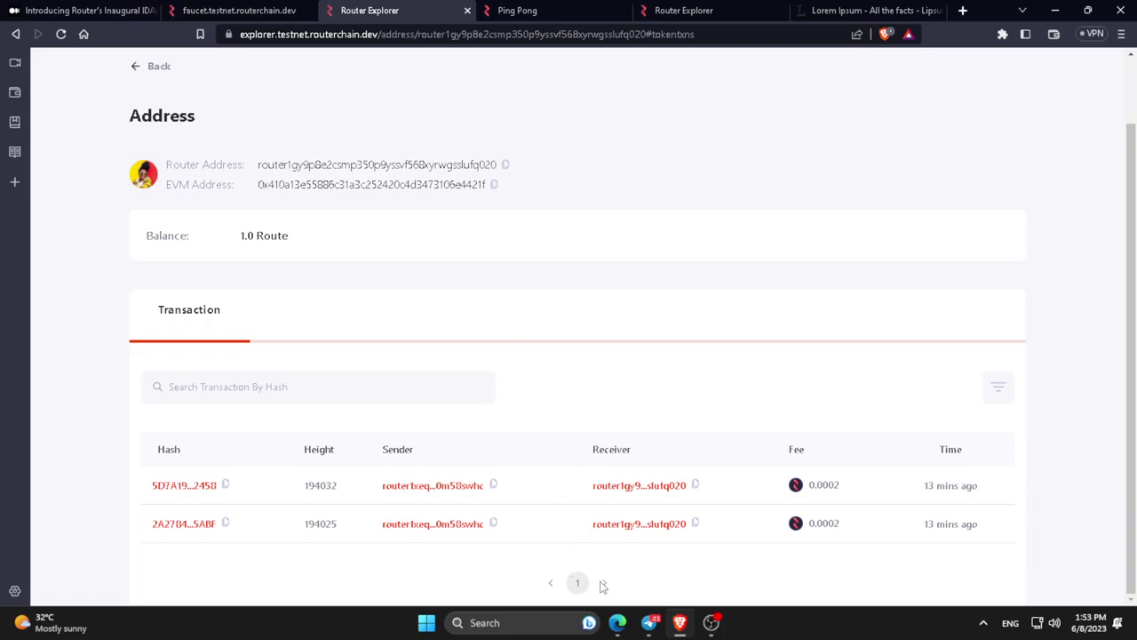
{"action": "scroll", "coordinate": [578, 275], "scroll_direction": "up", "scroll_amount": 1}
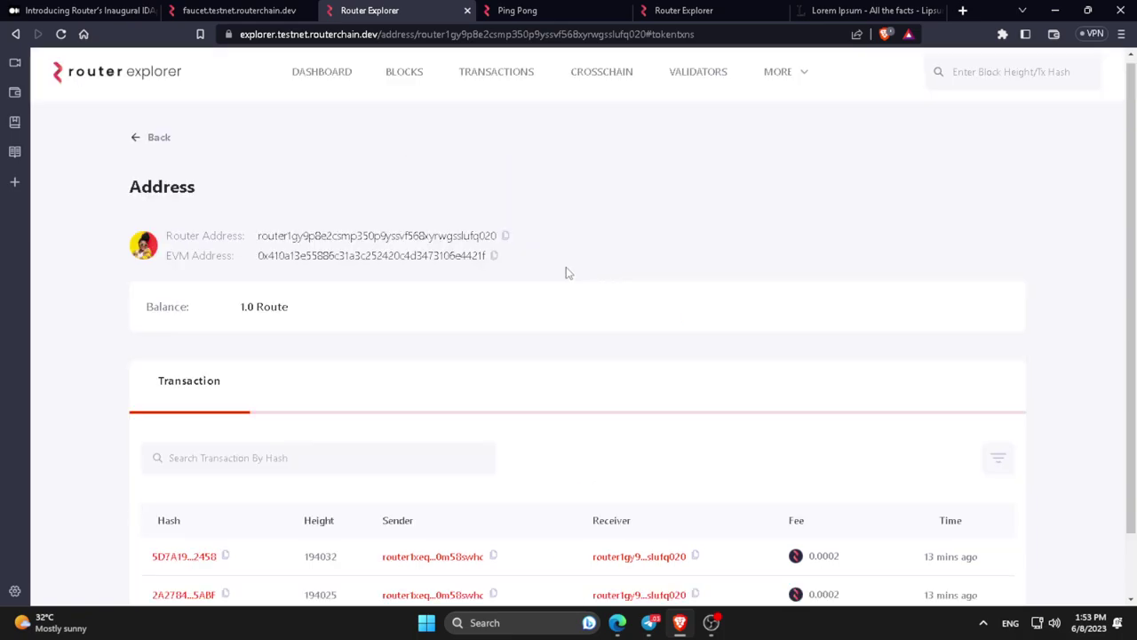
Step: Check the Ping Pong page and reopen the Goerli to Scroll crosschain details in Router Explorer
{"action": "left_click", "coordinate": [525, 10]}
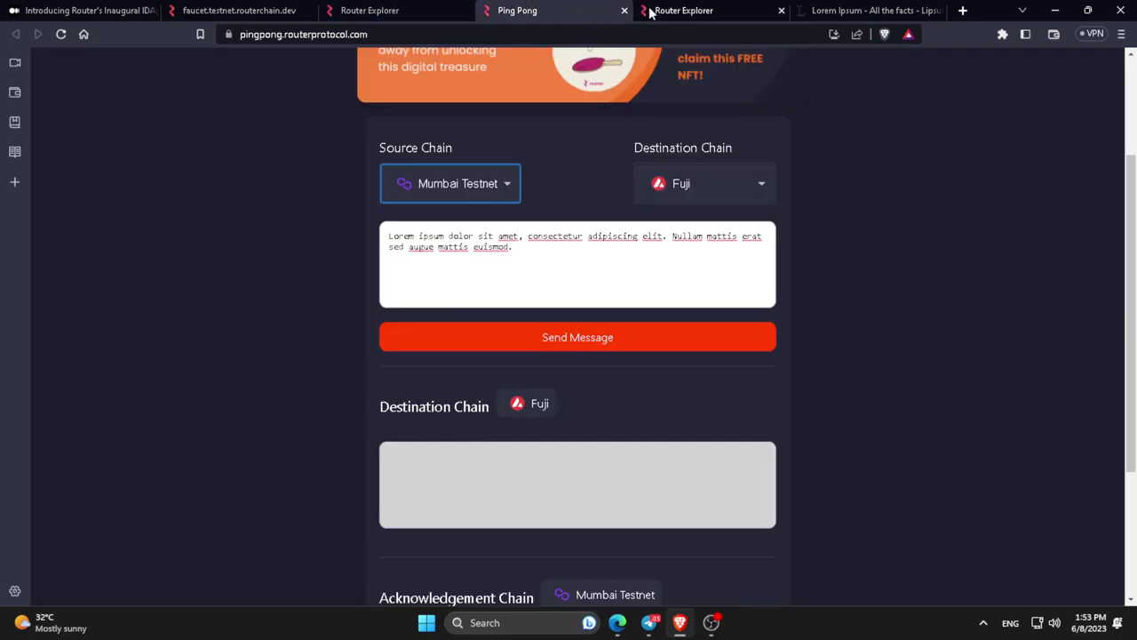
{"action": "left_click", "coordinate": [700, 12]}
{"action": "scroll", "coordinate": [777, 204], "scroll_direction": "up", "scroll_amount": 1}
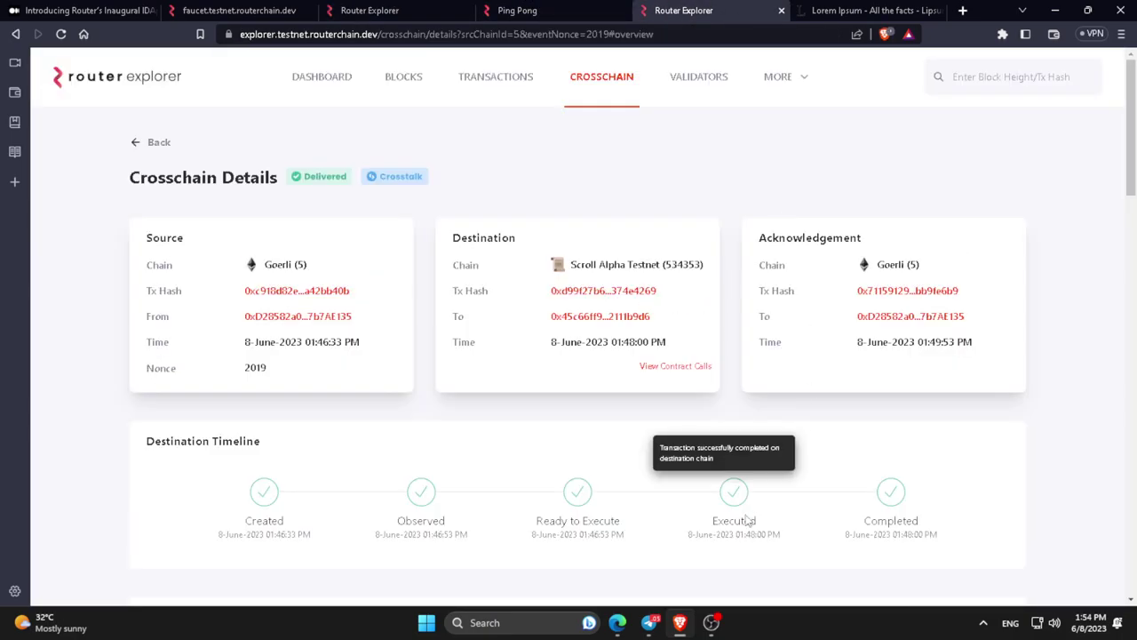
{"action": "left_click", "coordinate": [710, 622]}
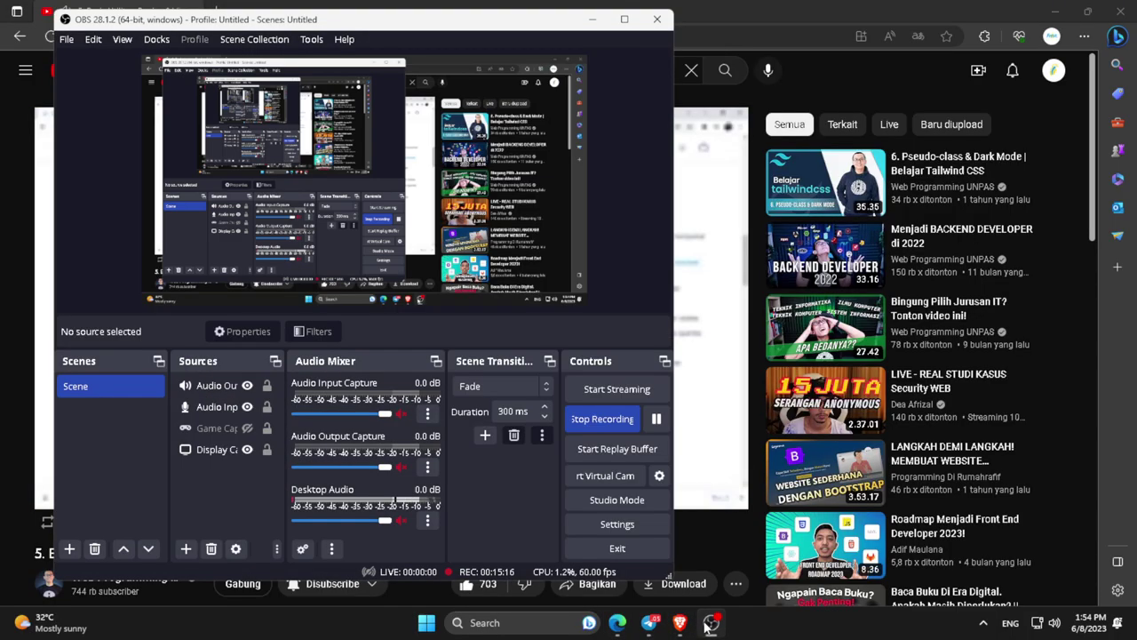